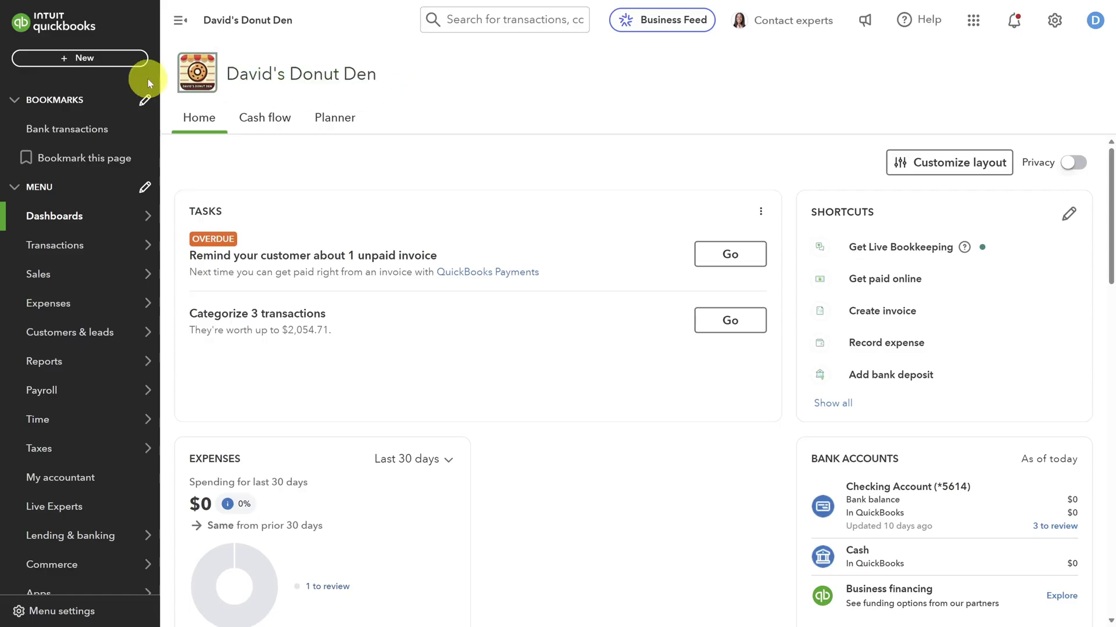
Step: Start a new invoice from + New and choose Add new in the customer field
left_click(50, 57)
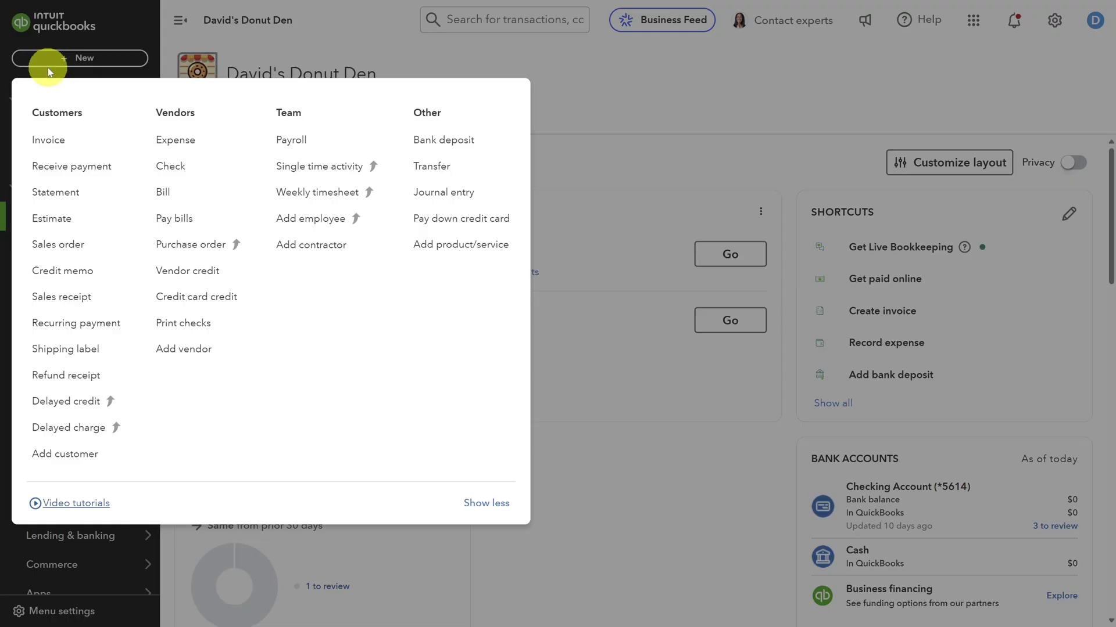
left_click(49, 139)
scroll(57, 146, "down", 3)
scroll(57, 145, "down", 3)
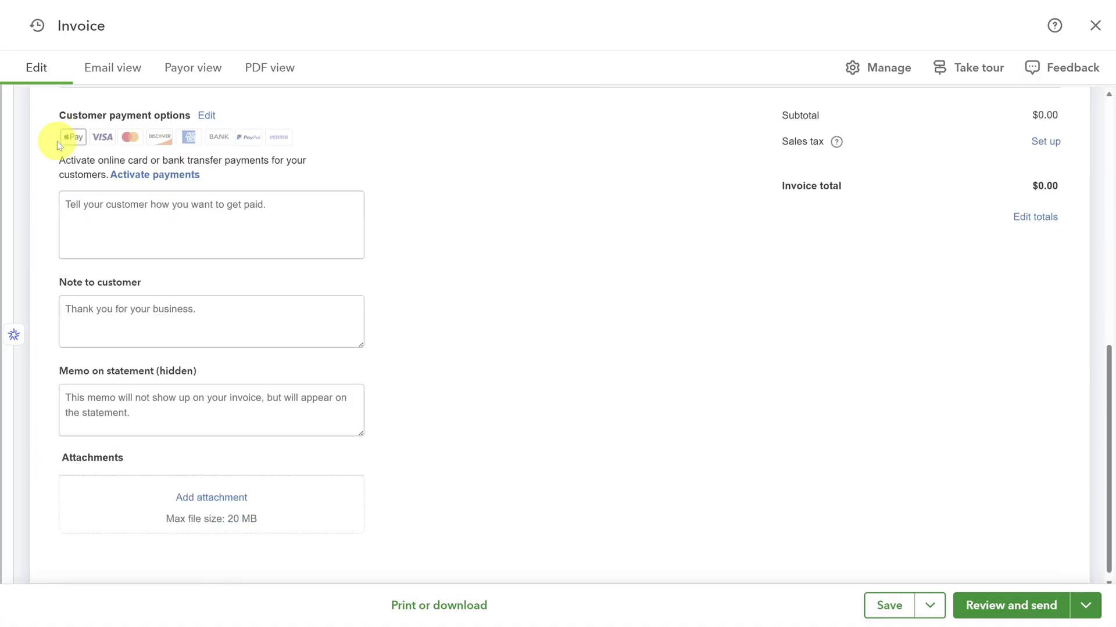
scroll(57, 141, "up", 1)
scroll(57, 141, "up", 3)
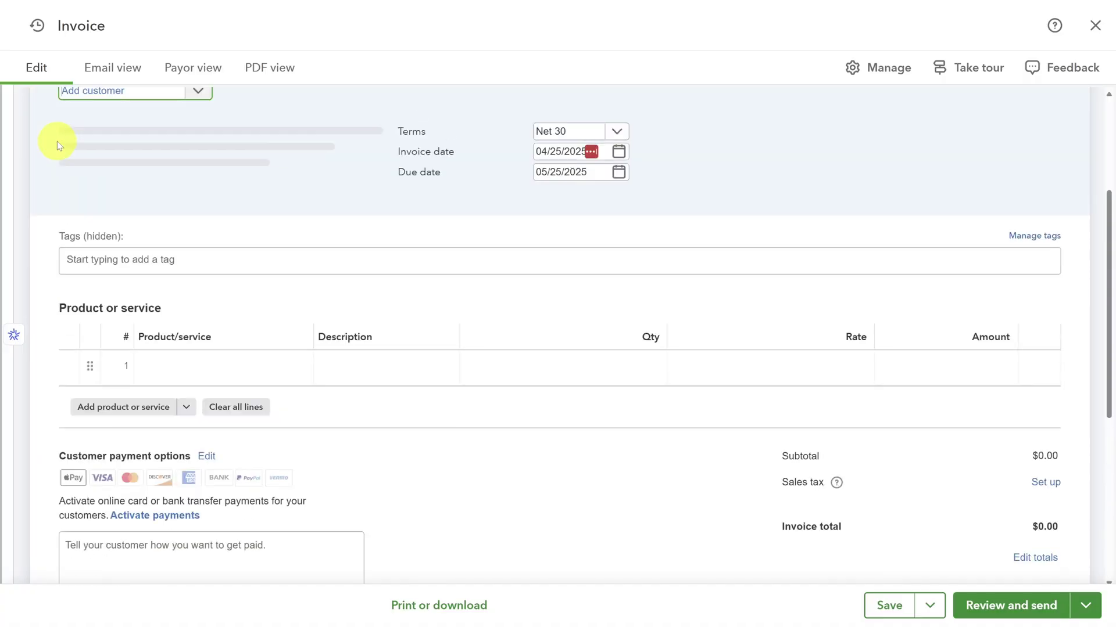
scroll(56, 141, "up", 2)
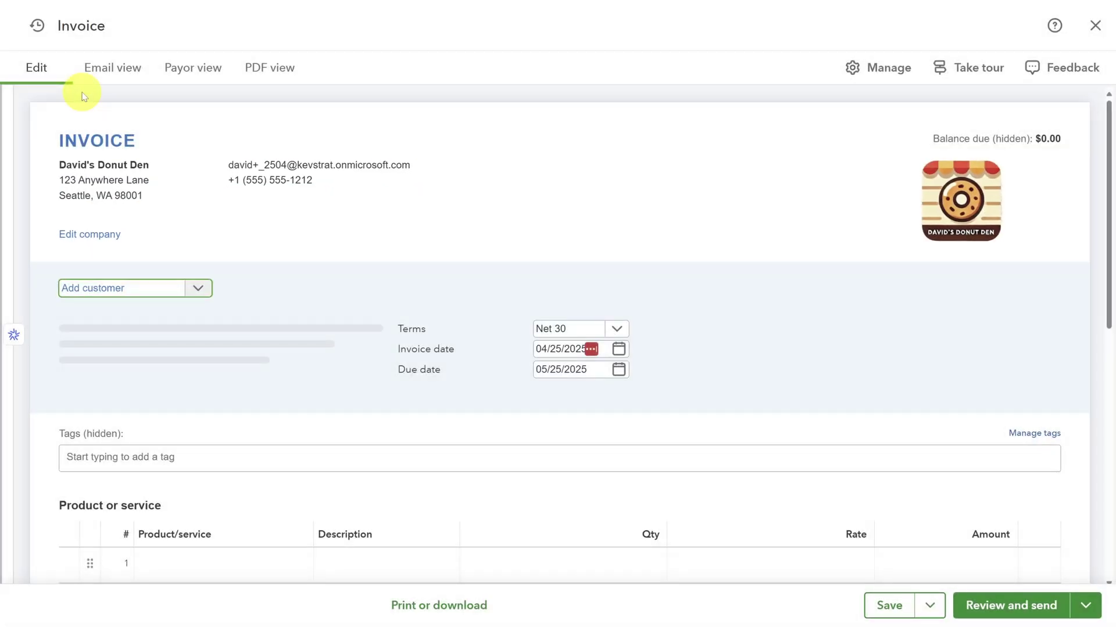
mouse_move(960, 200)
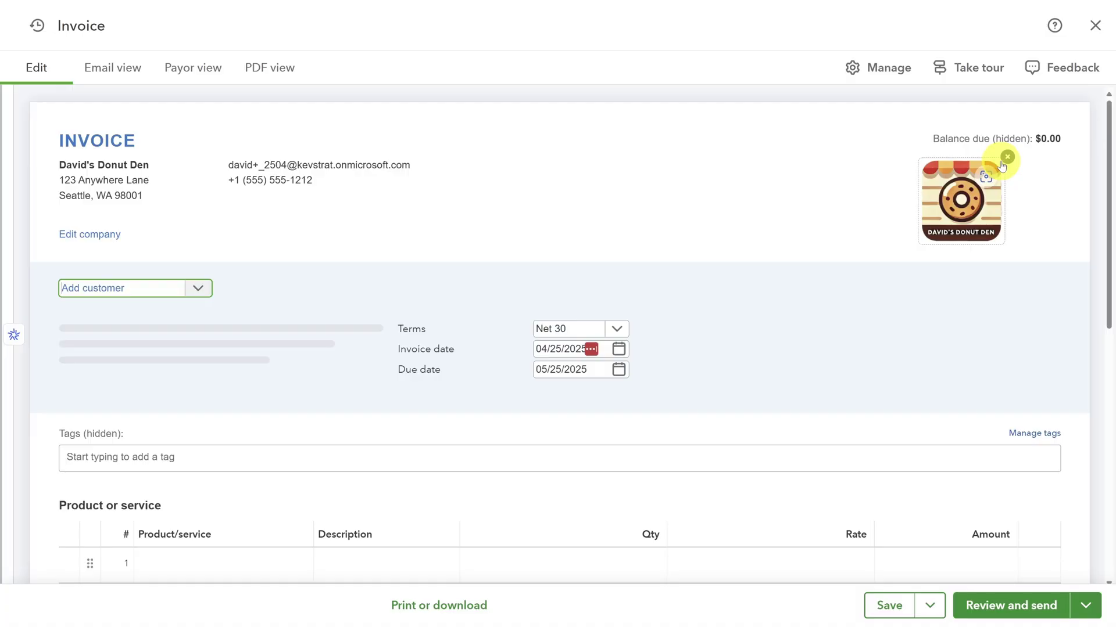
scroll(175, 210, "down", 2)
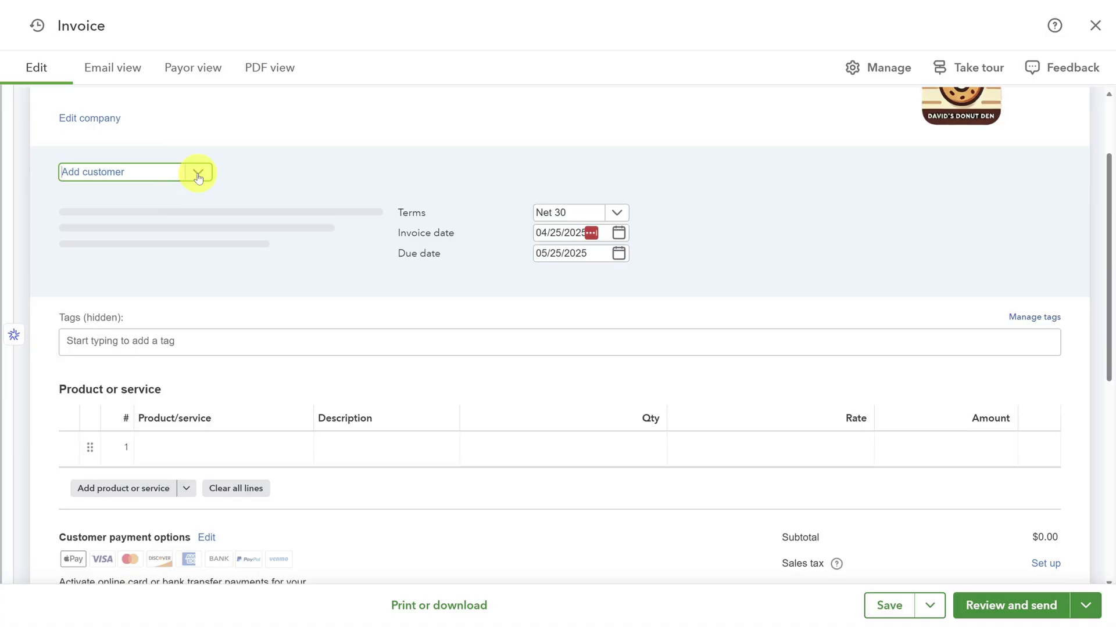
left_click(198, 179)
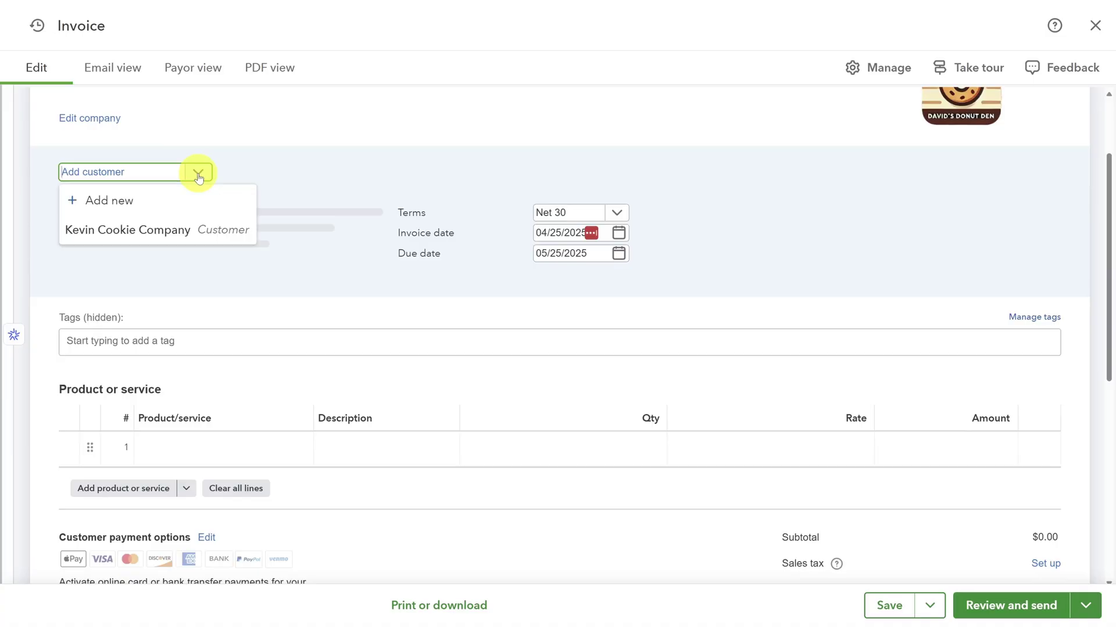
left_click(160, 201)
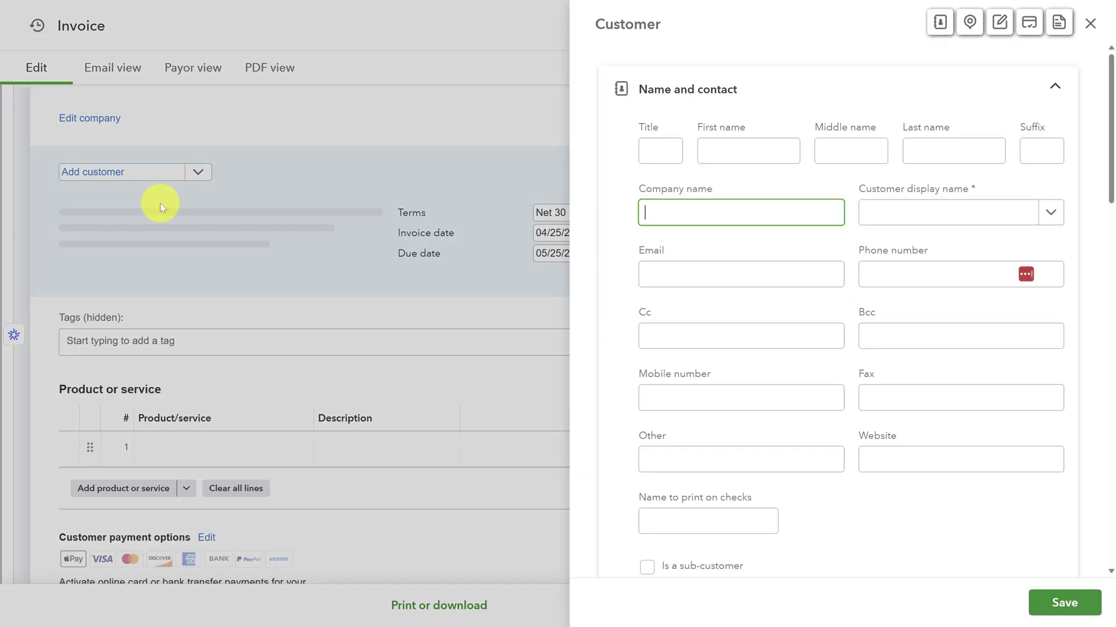
type("Liz's Lounge")
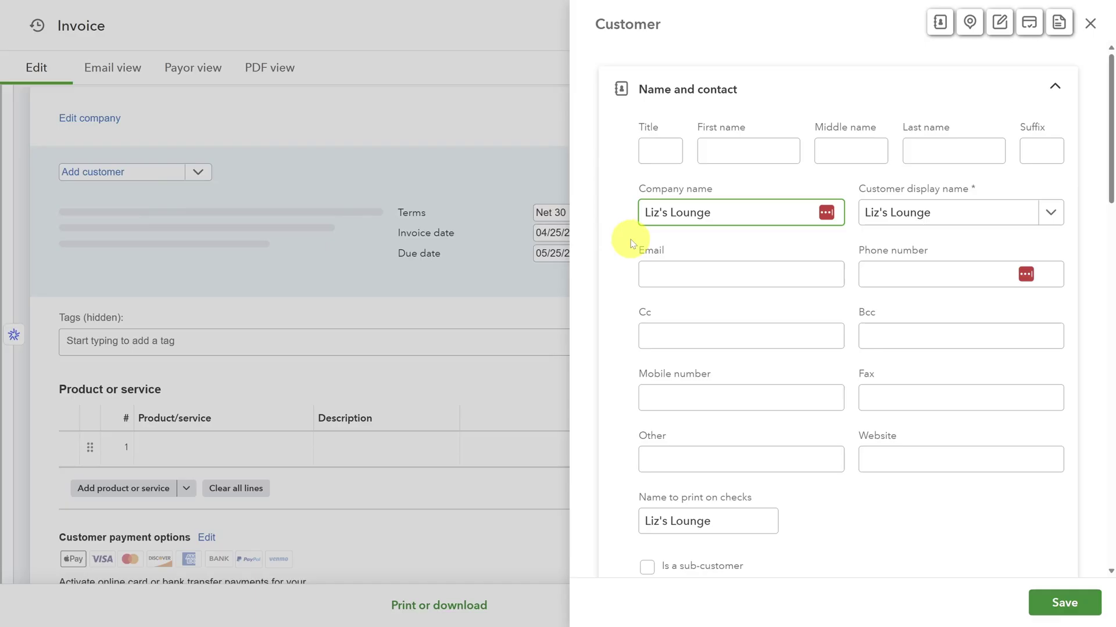
Step: Enter the email for Liz's Lounge and save the new customer onto the invoice
left_click(663, 273)
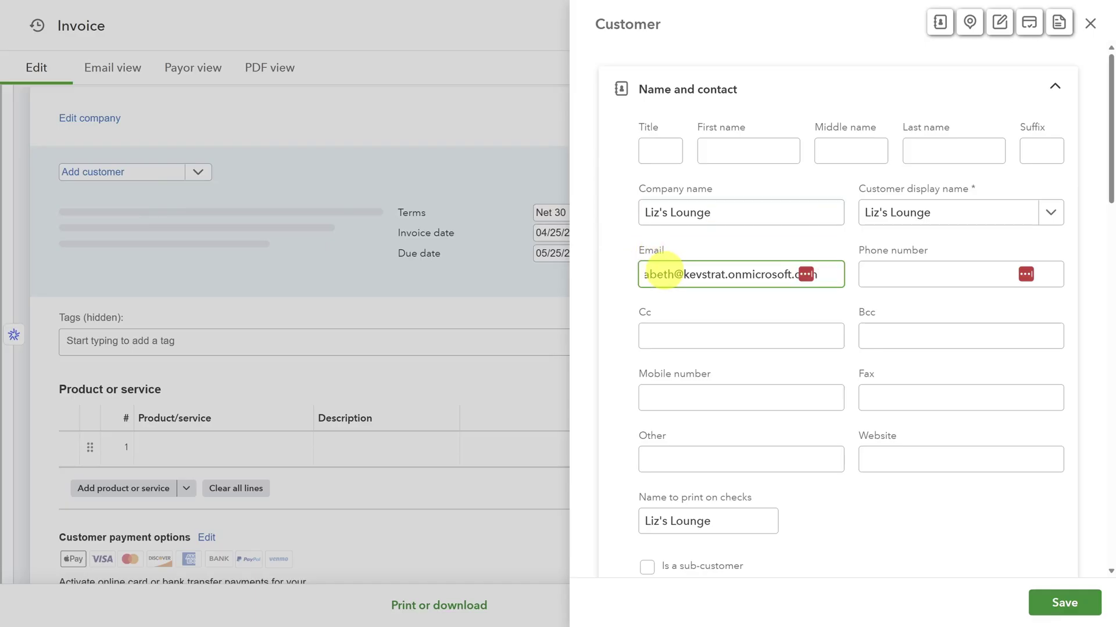
scroll(653, 272, "down", 2)
scroll(627, 299, "down", 3)
scroll(605, 299, "down", 2)
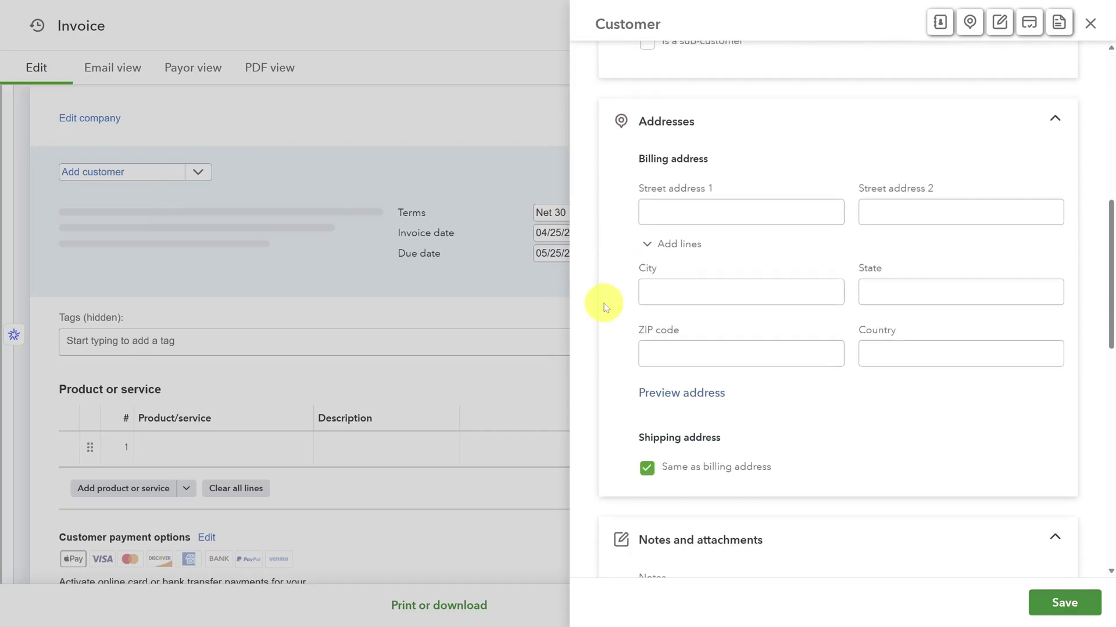
scroll(605, 308, "down", 2)
scroll(605, 307, "down", 2)
scroll(605, 309, "down", 2)
scroll(605, 310, "down", 1)
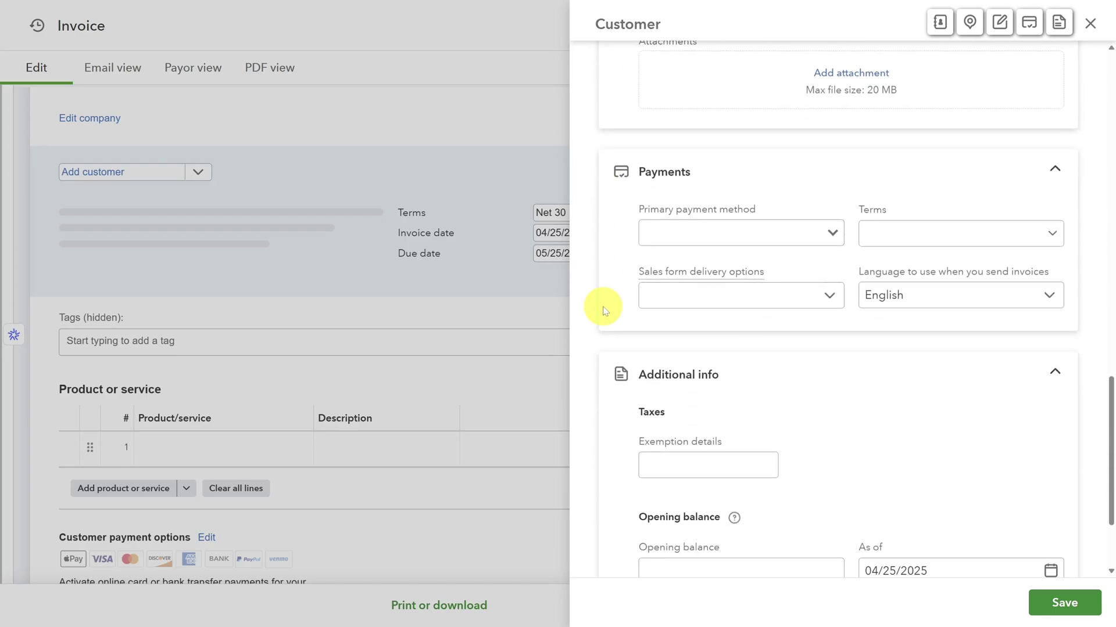
left_click(1065, 605)
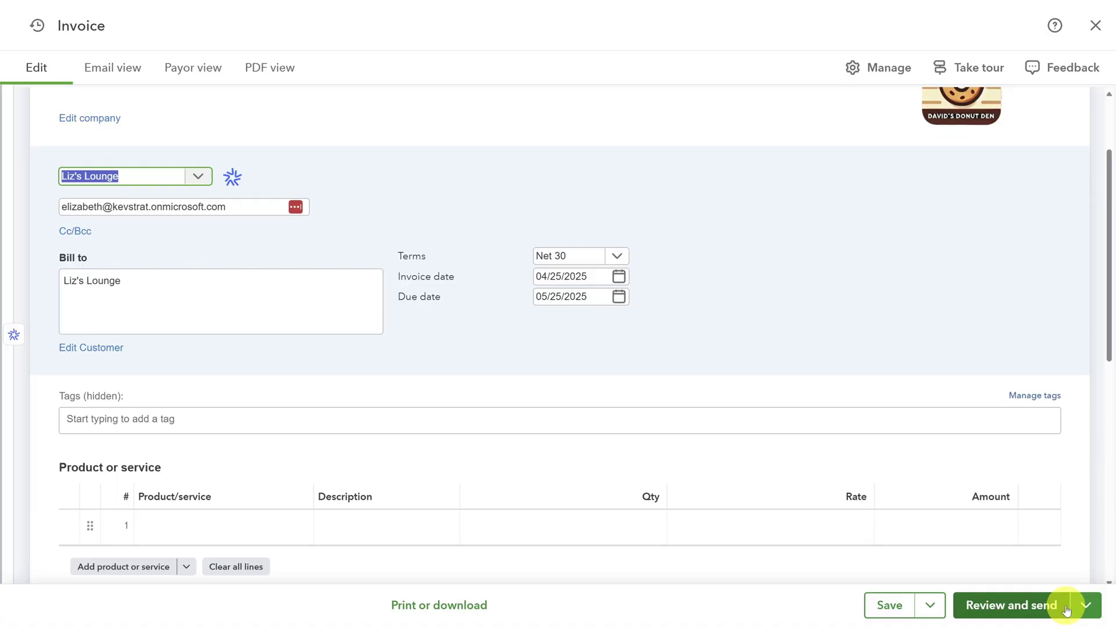
scroll(285, 346, "down", 3)
scroll(329, 349, "down", 2)
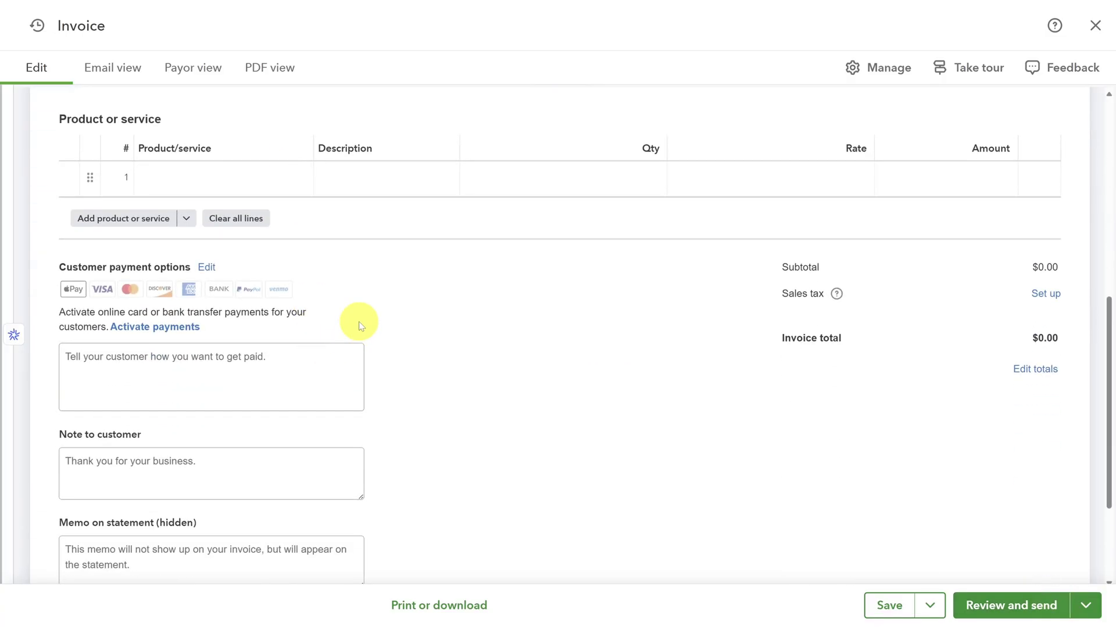
Step: Put Glazed Donut at $24.00 on line 1 and choose + Add new for line 2
left_click(249, 183)
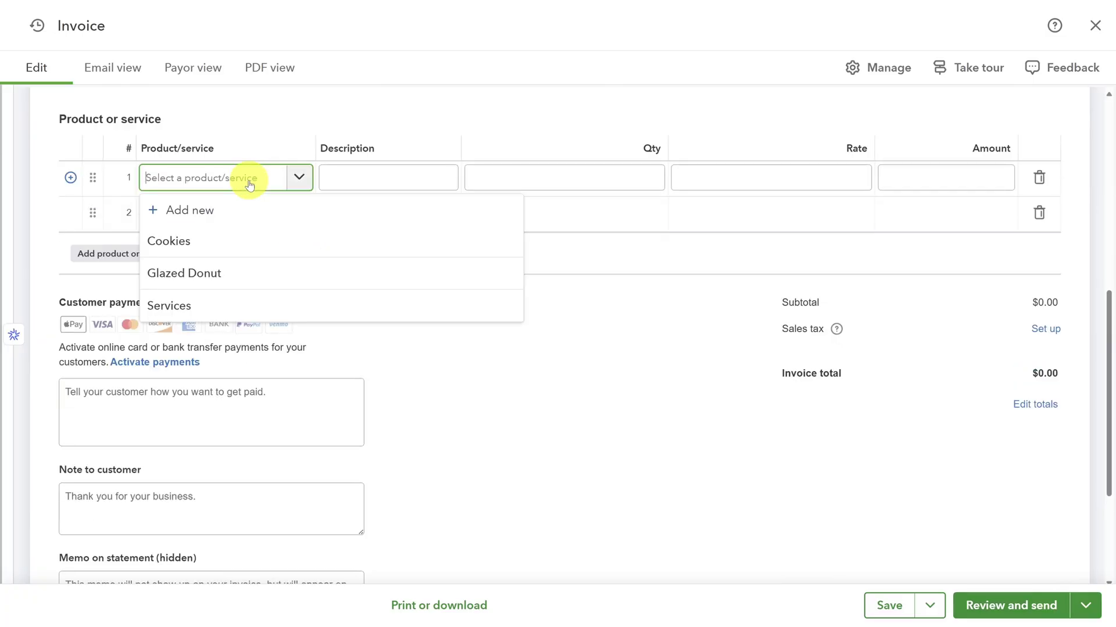
left_click(218, 272)
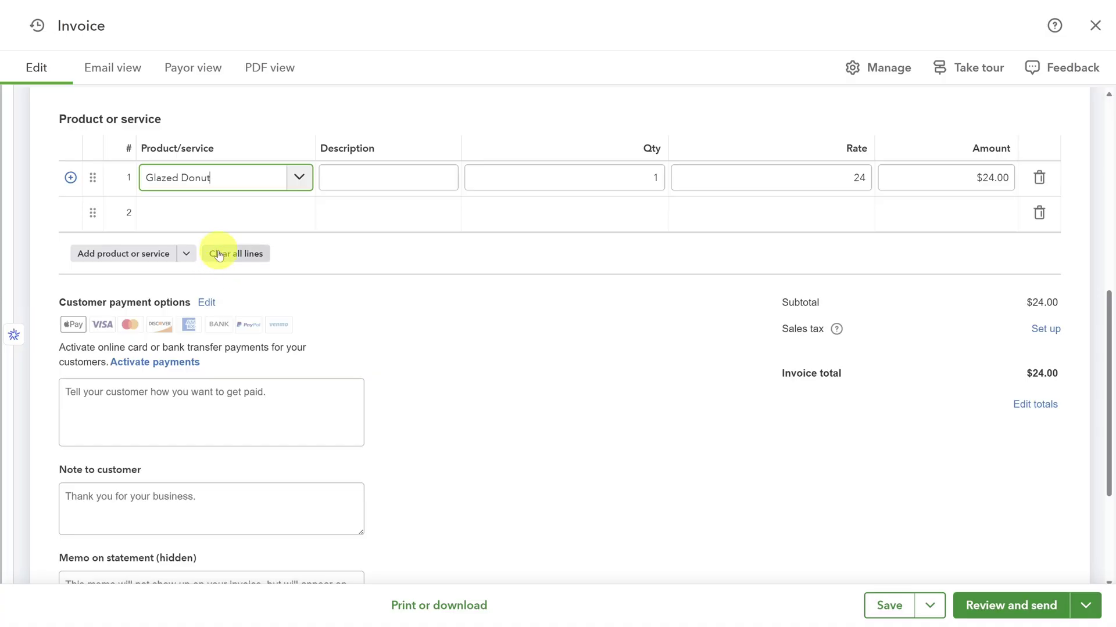
left_click(219, 215)
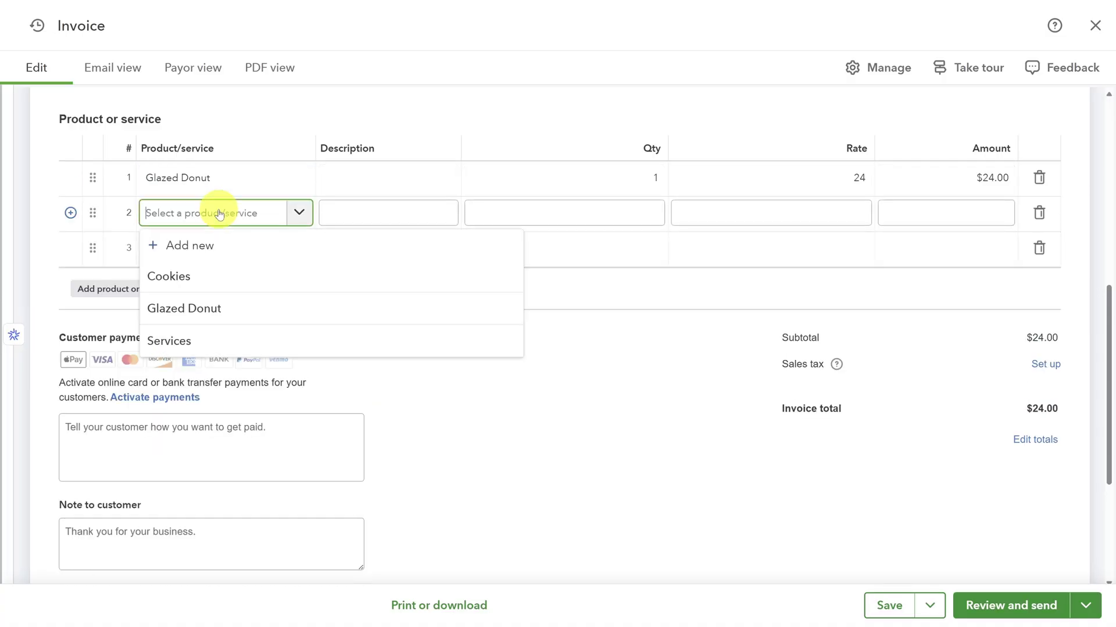
left_click(206, 247)
Step: Name the new item Apple Fritter and make it a Non-inventory item
left_click(207, 246)
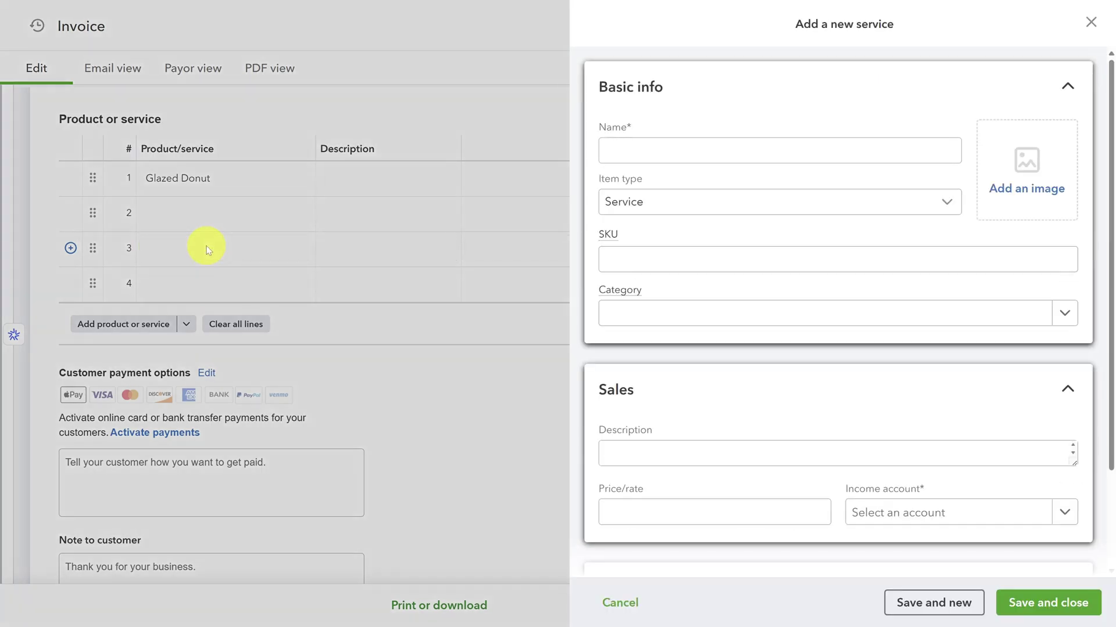
left_click(653, 152)
type("Apple Fritter")
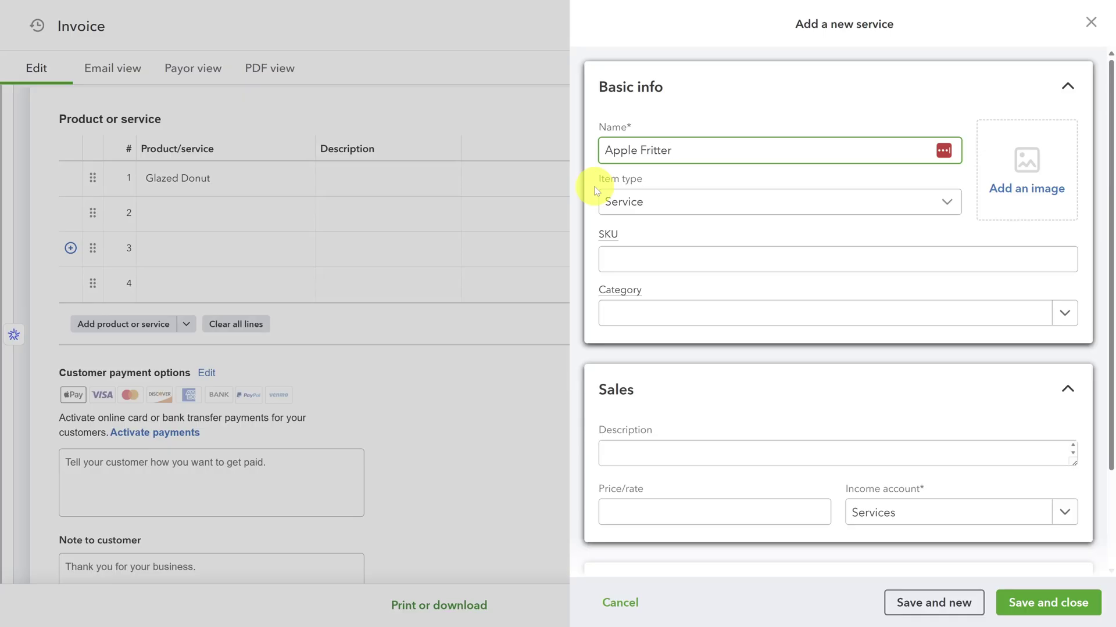
left_click(682, 200)
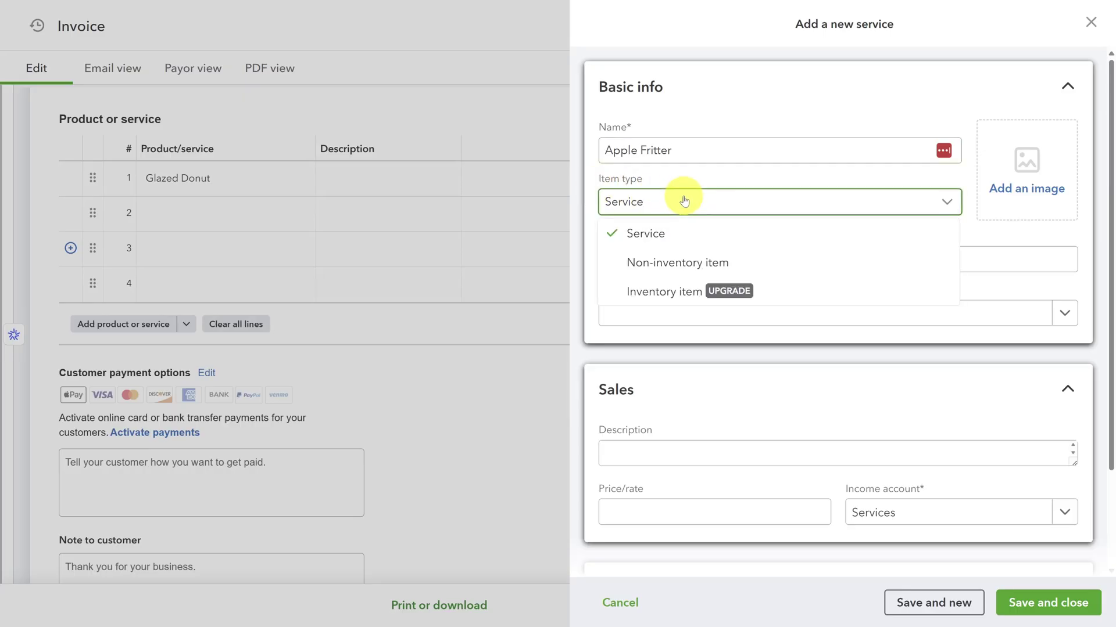
left_click(699, 268)
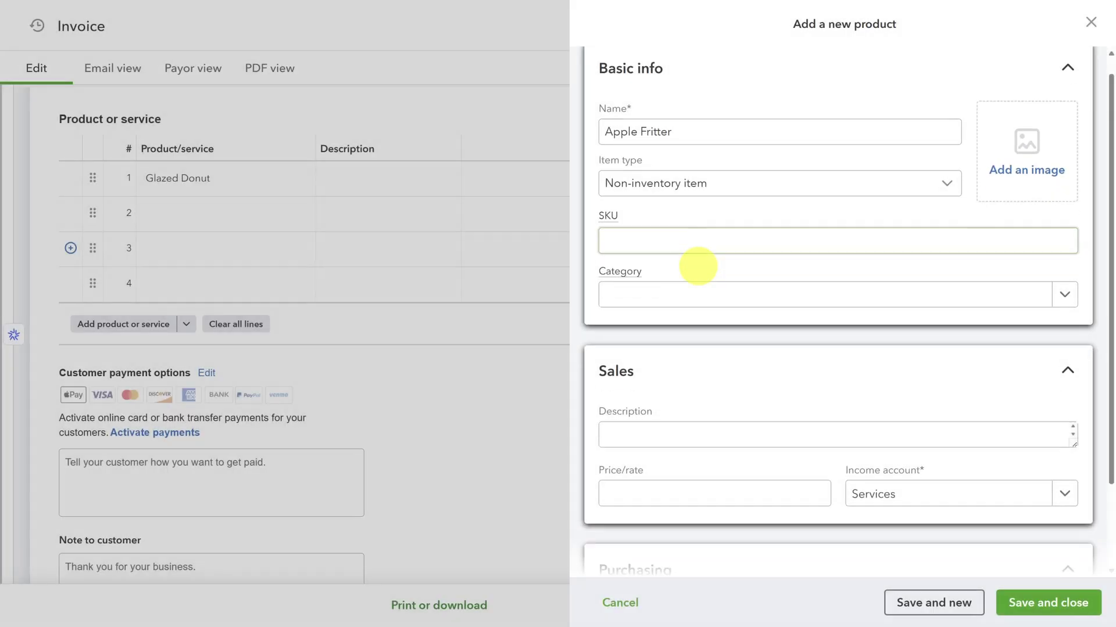
scroll(698, 269, "down", 2)
Step: Add the description and price 29.00, book it to Sales of Product Income, and save it to line 2
left_click(665, 331)
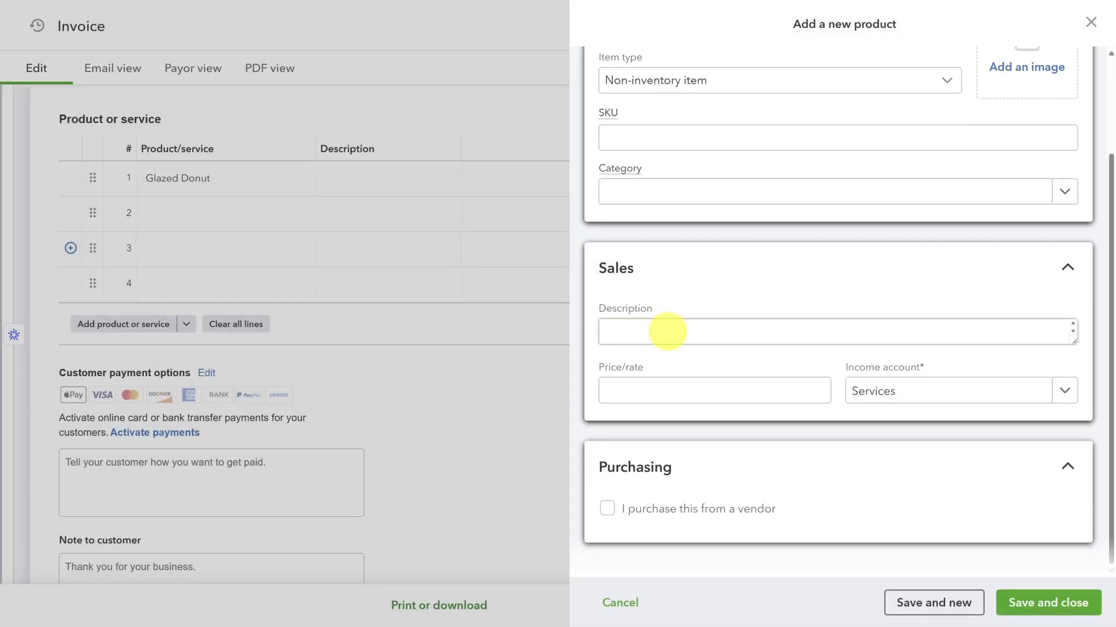
type("Dozen Apple Fritter Donuts")
left_click(622, 389)
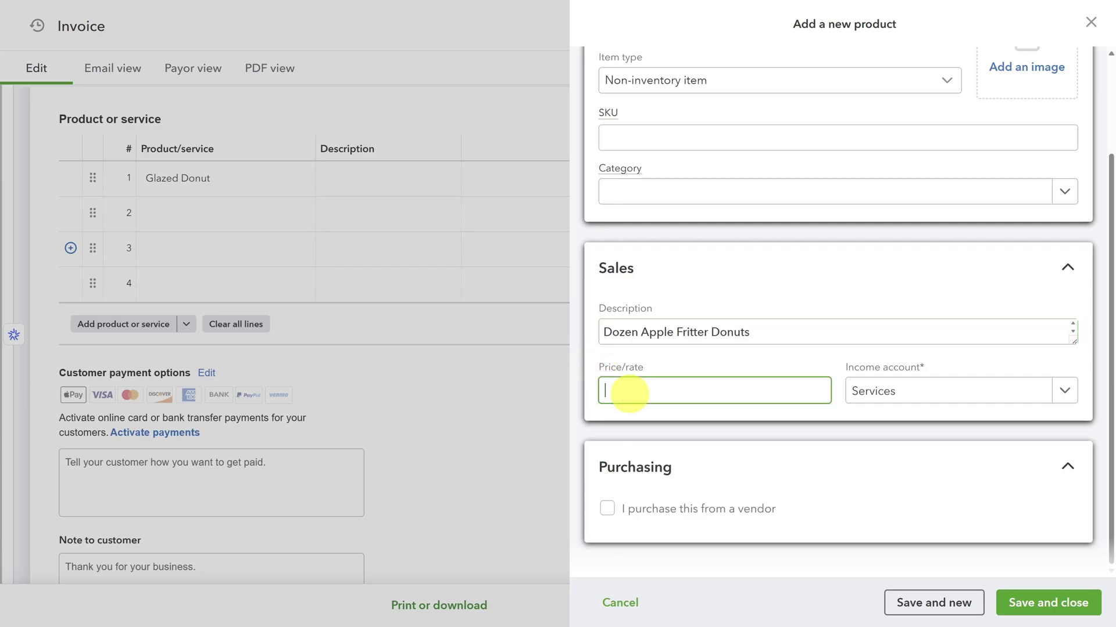
type("29.00")
left_click(927, 397)
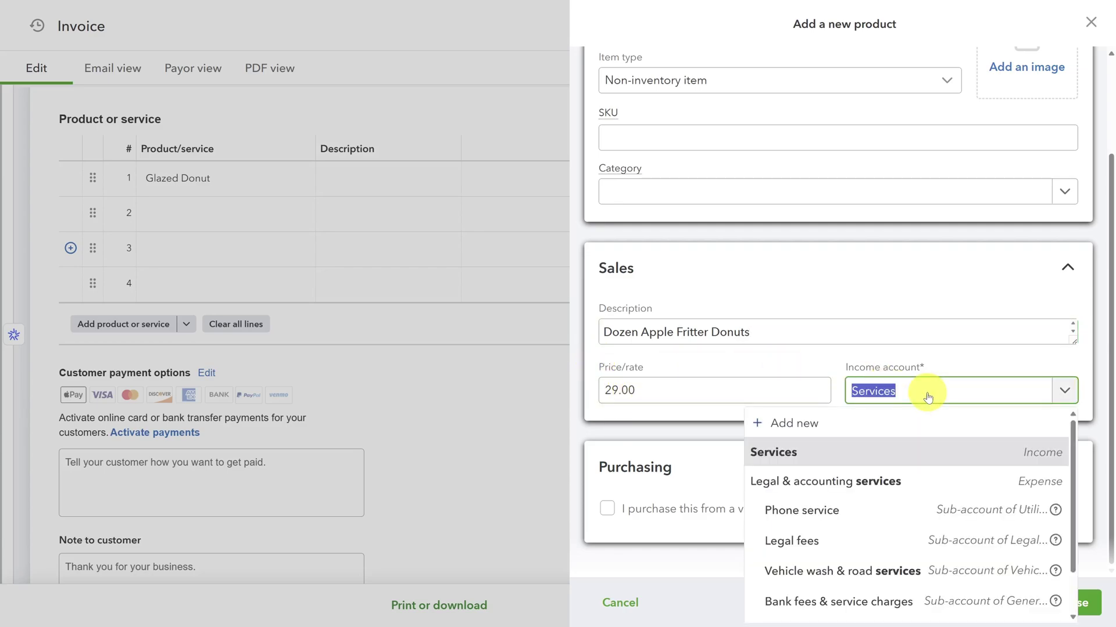
type("Sales")
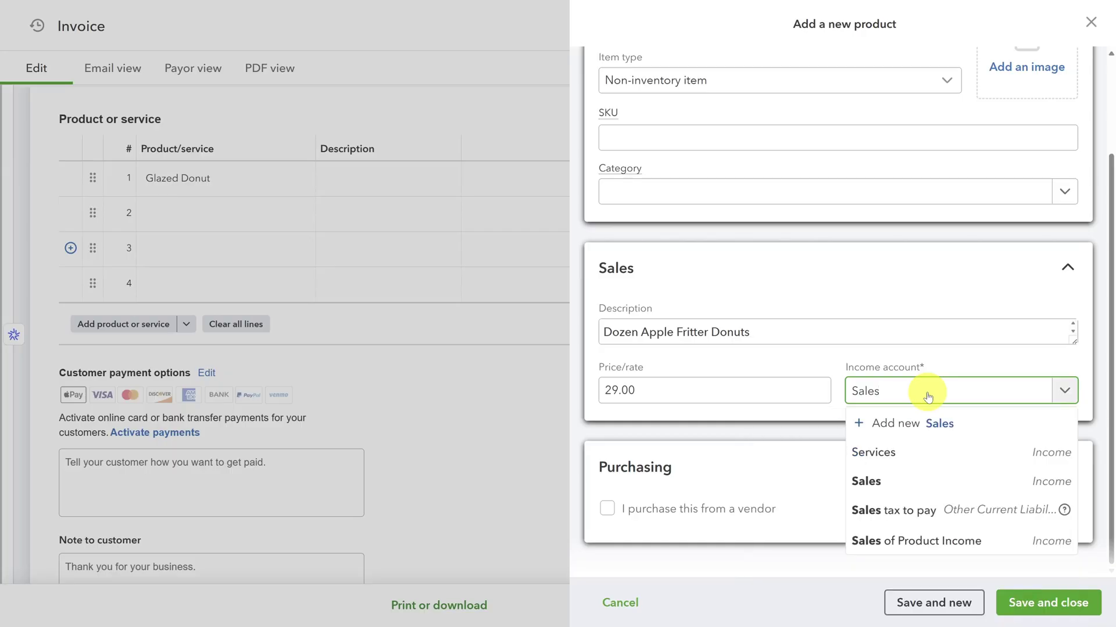
left_click(918, 541)
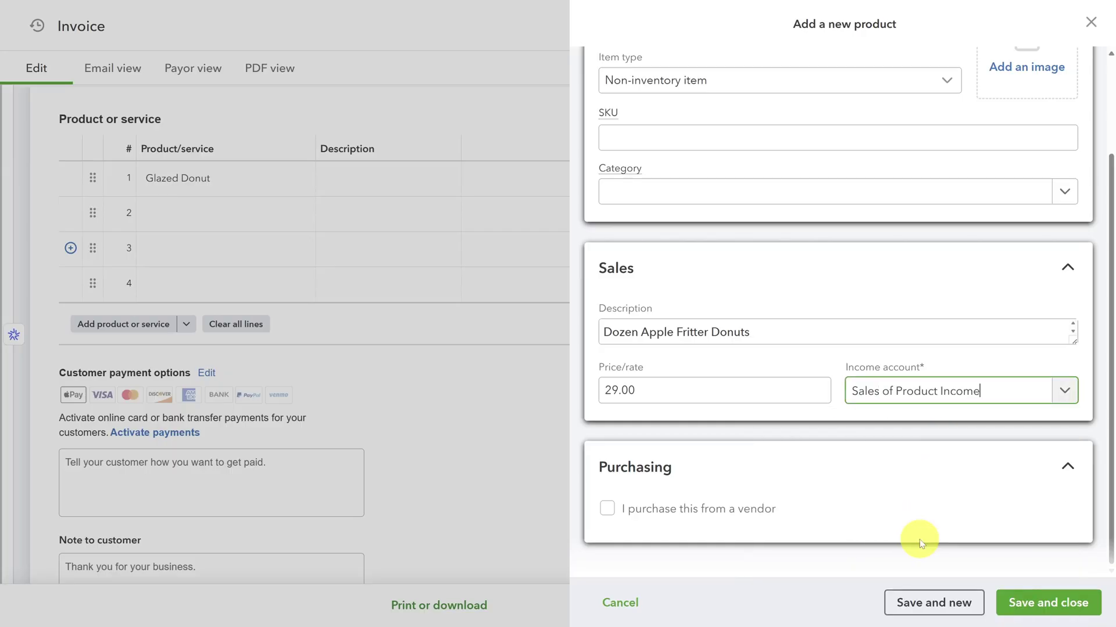
left_click(1039, 602)
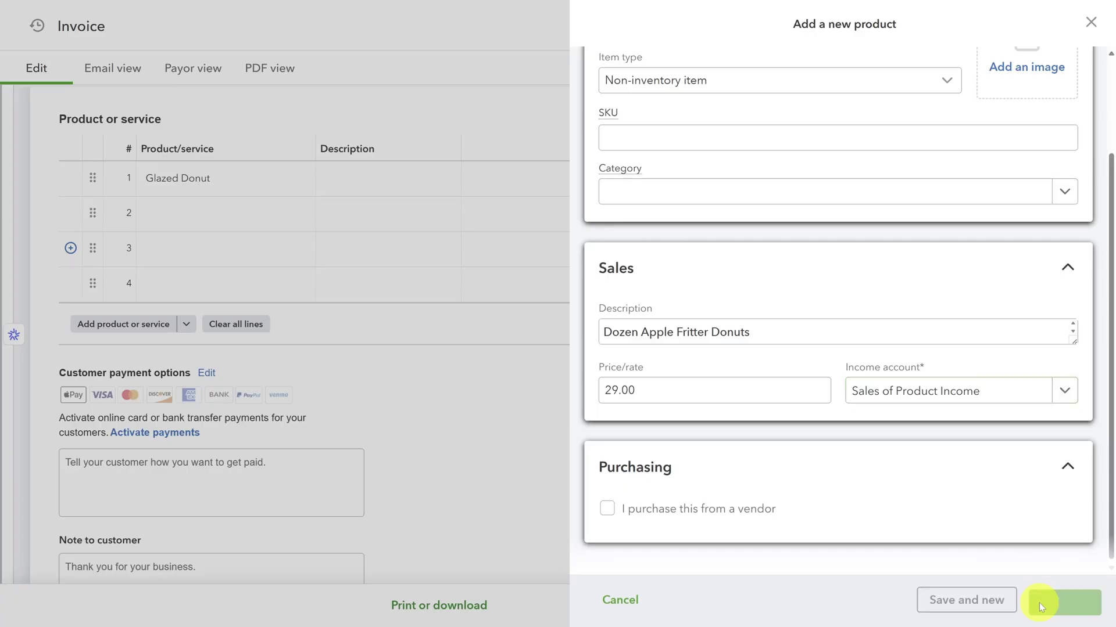
scroll(729, 360, "down", 2)
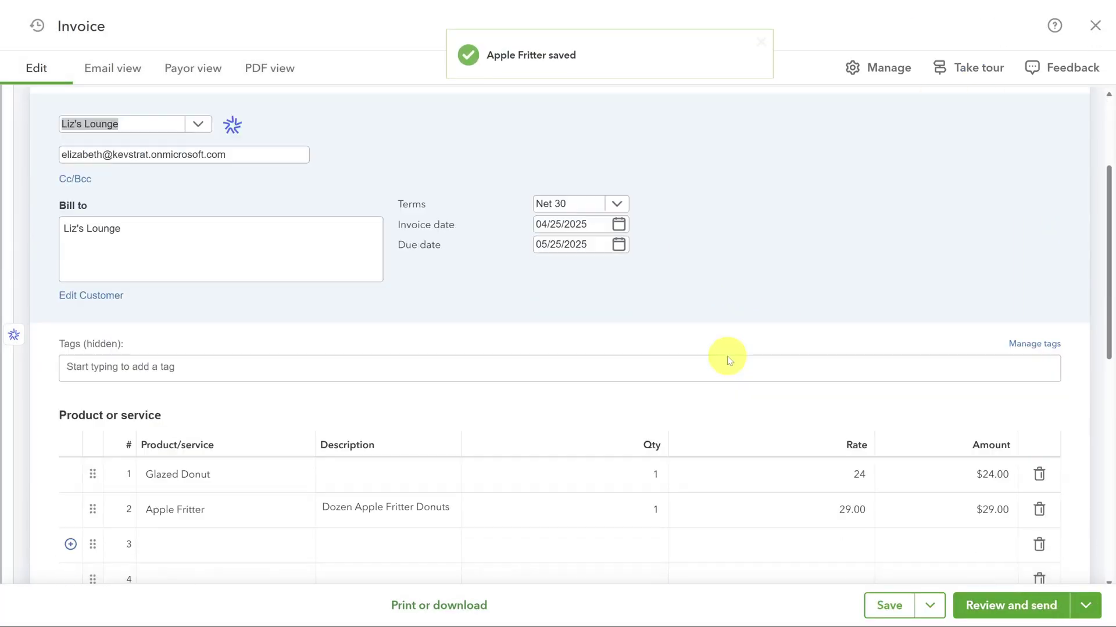
scroll(729, 360, "down", 3)
left_click(654, 330)
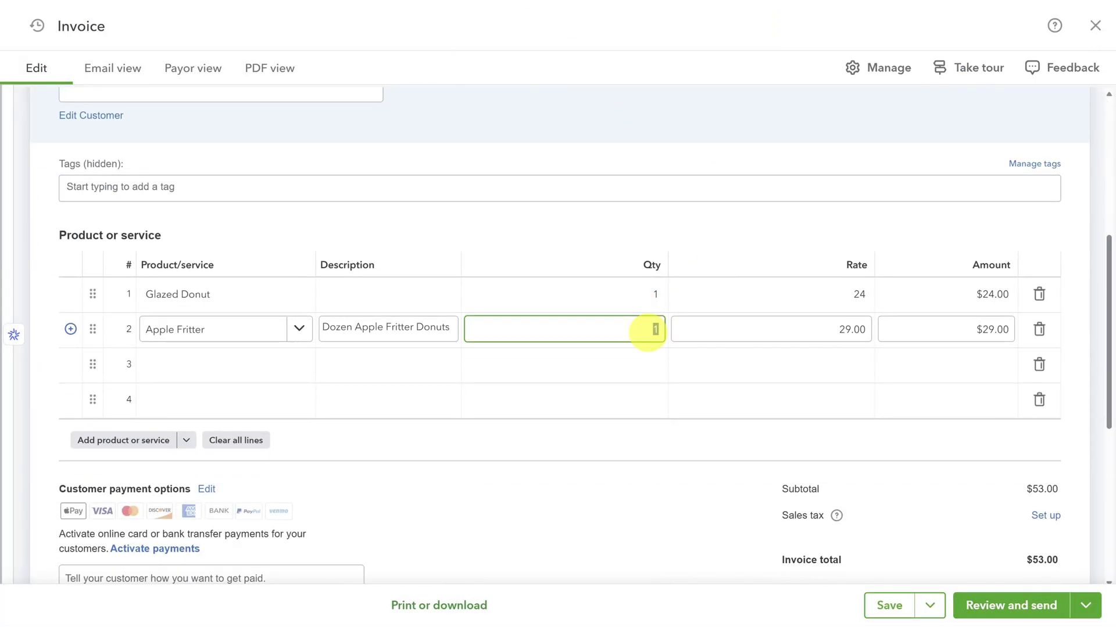
type("3")
key("Tab")
type("34")
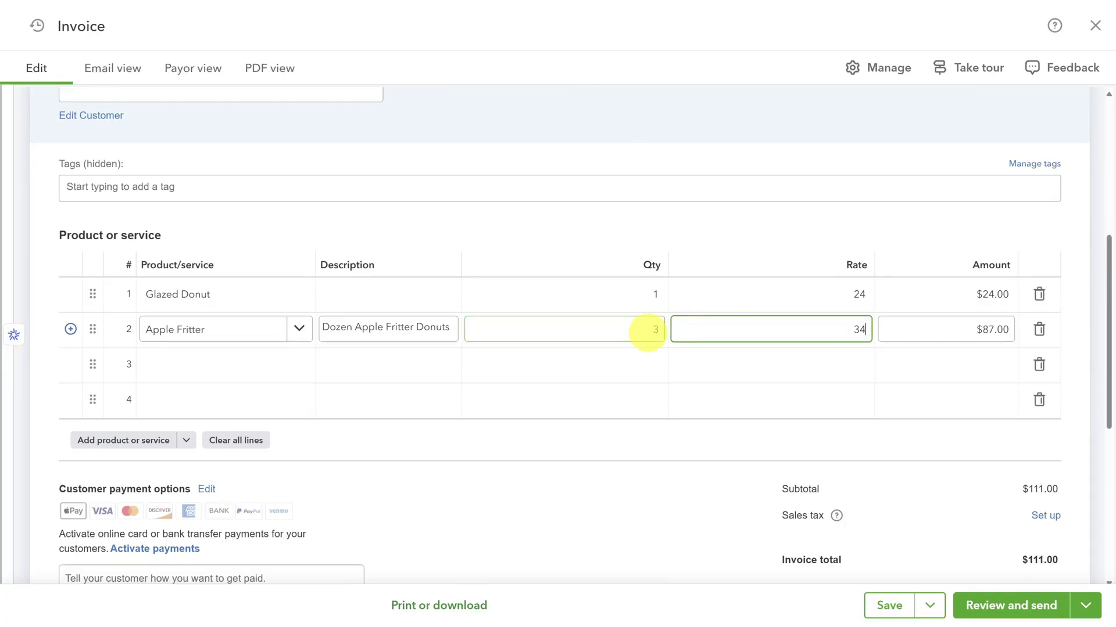
key("Tab")
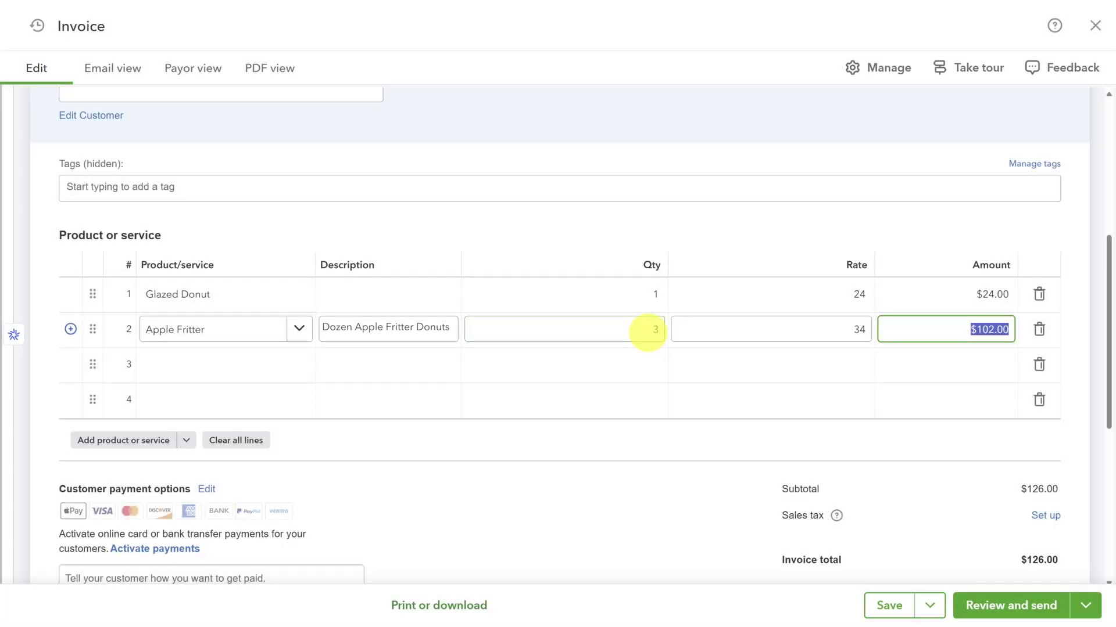
scroll(612, 349, "down", 2)
scroll(592, 371, "down", 2)
scroll(572, 348, "down", 1)
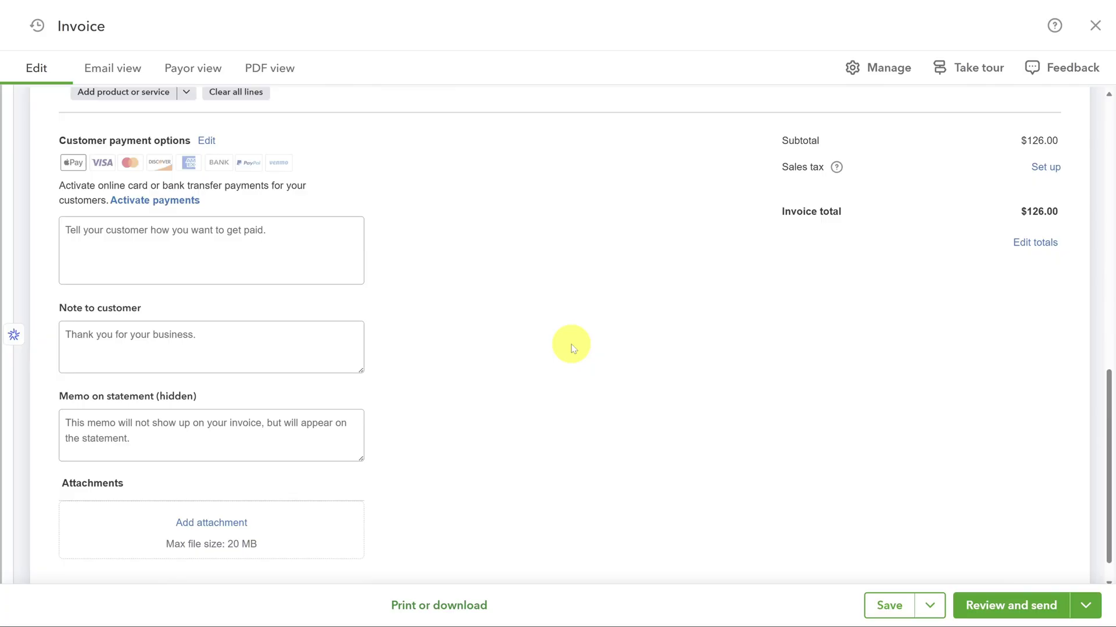
Step: Activate card and bank transfer payments on invoice 1005 and close the payment options
left_click(175, 201)
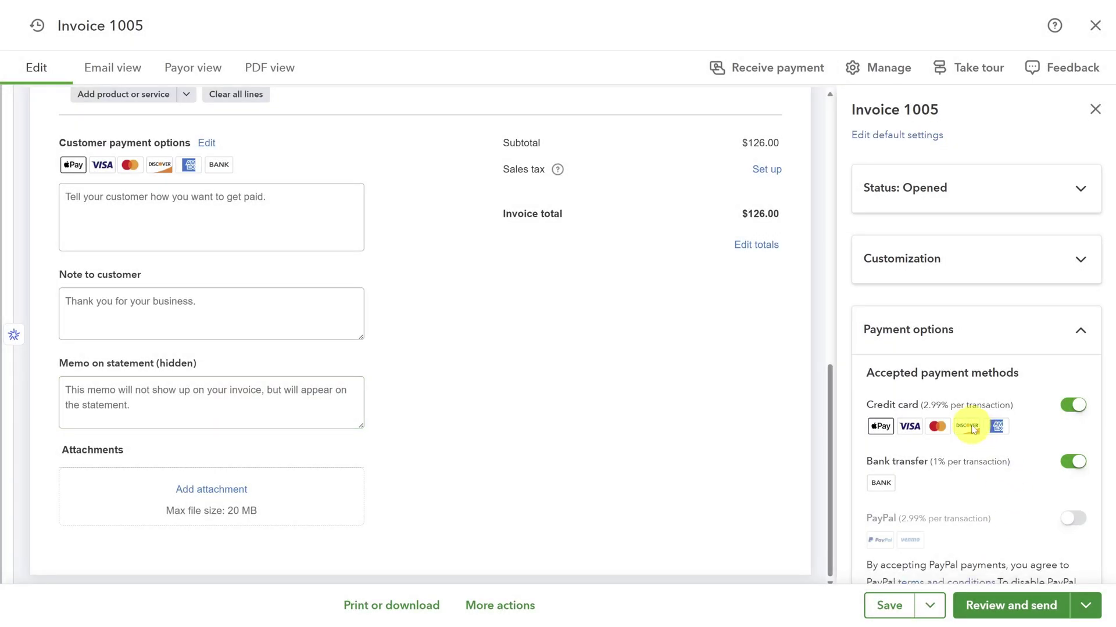
scroll(968, 425, "down", 2)
scroll(968, 422, "down", 1)
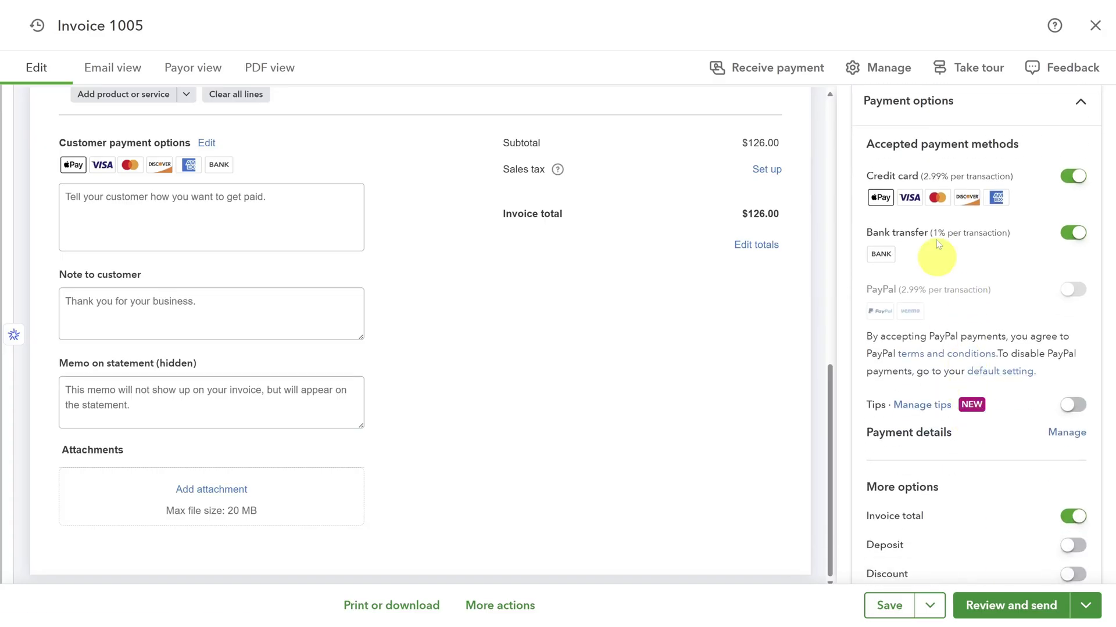
left_click(885, 77)
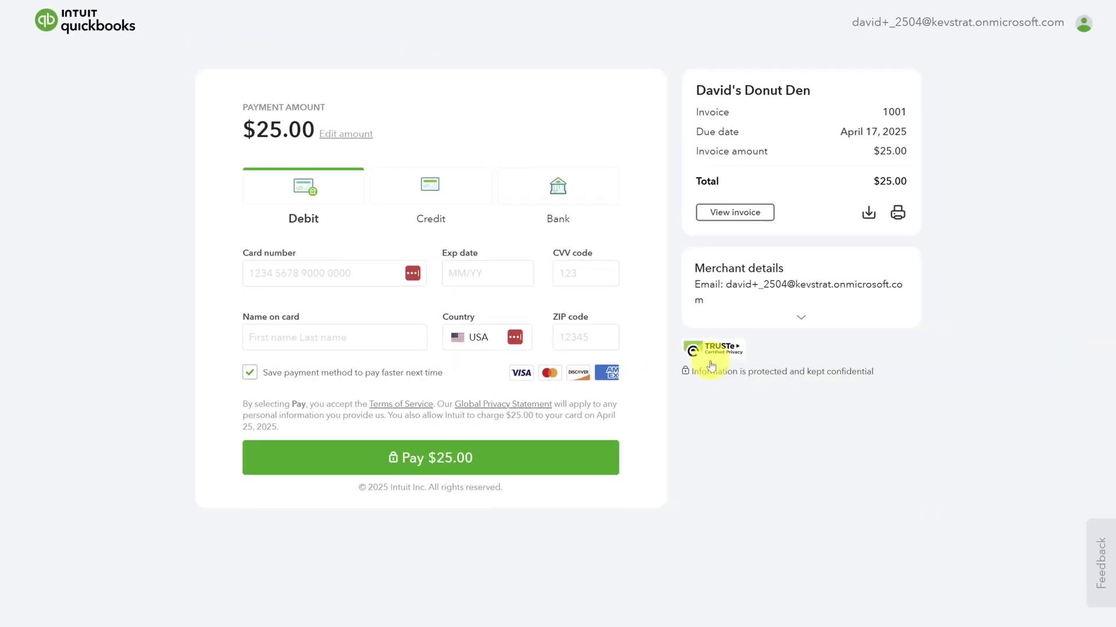
Step: View invoice 1001 as a PDF and zoom in twice to read it
left_click(736, 213)
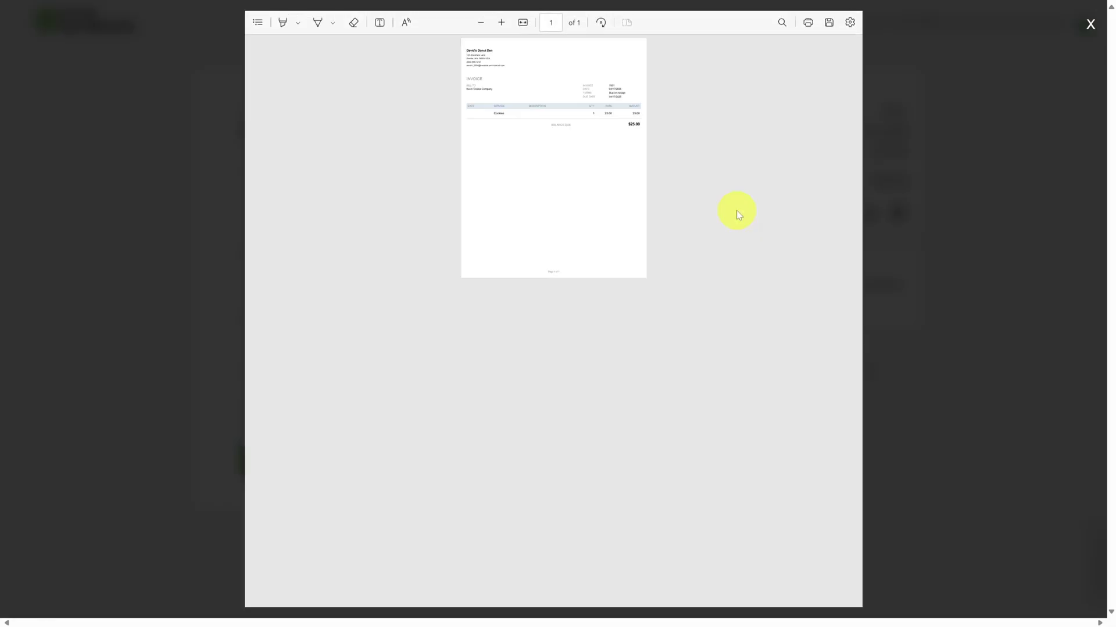
left_click(501, 22)
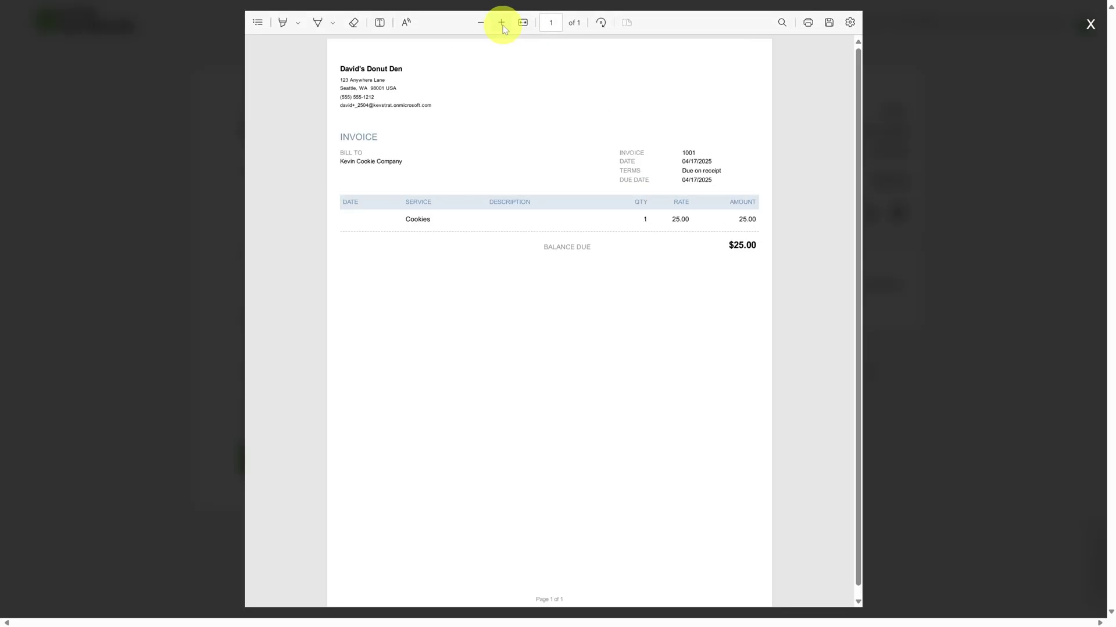
left_click(501, 22)
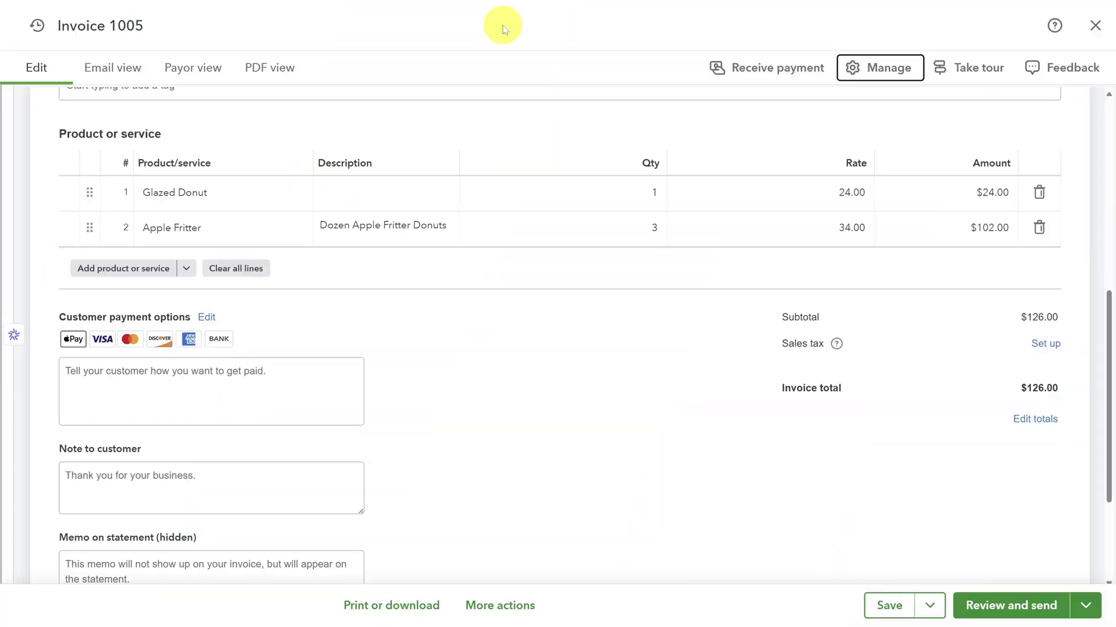
Step: In Manage > Customization, turn Ship to on and hide Invoice no. and Invoice date, keeping Terms
left_click(889, 68)
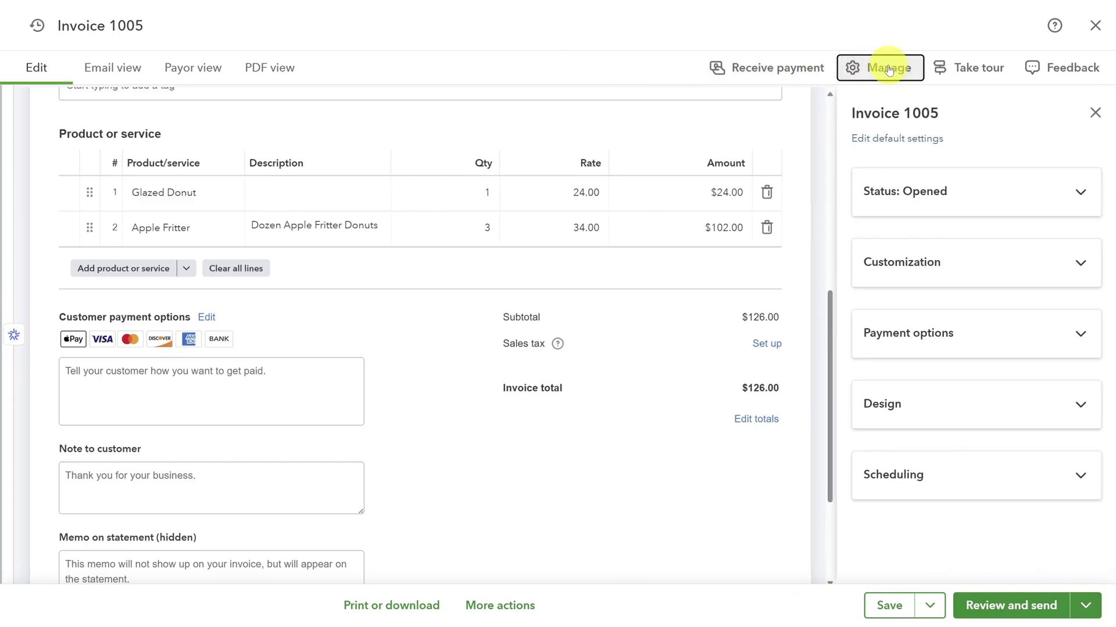
left_click(954, 265)
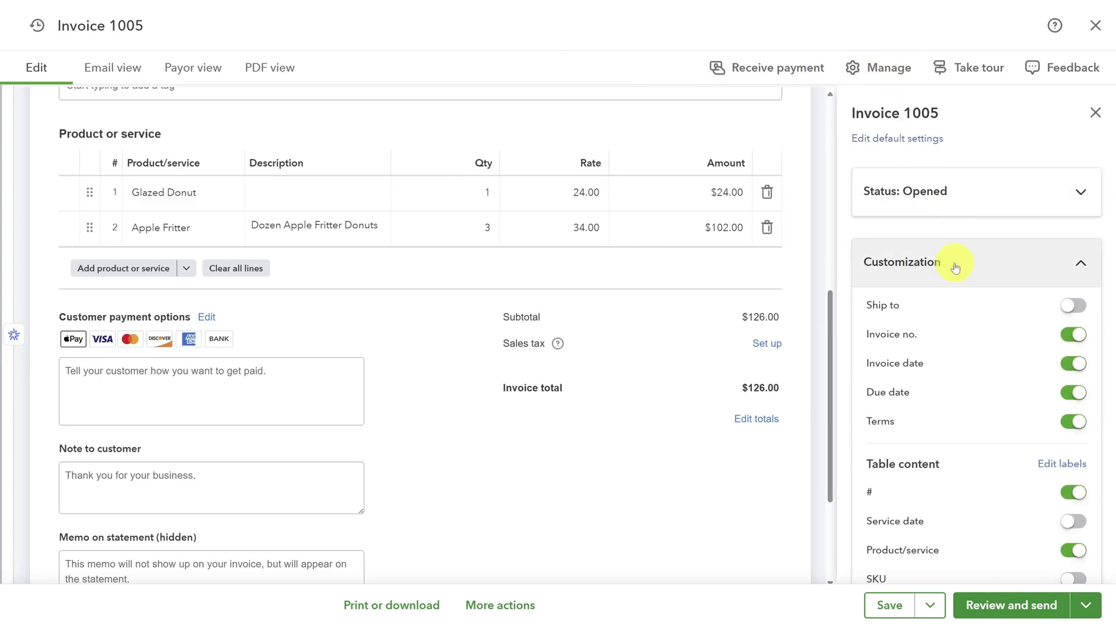
scroll(711, 362, "up", 3)
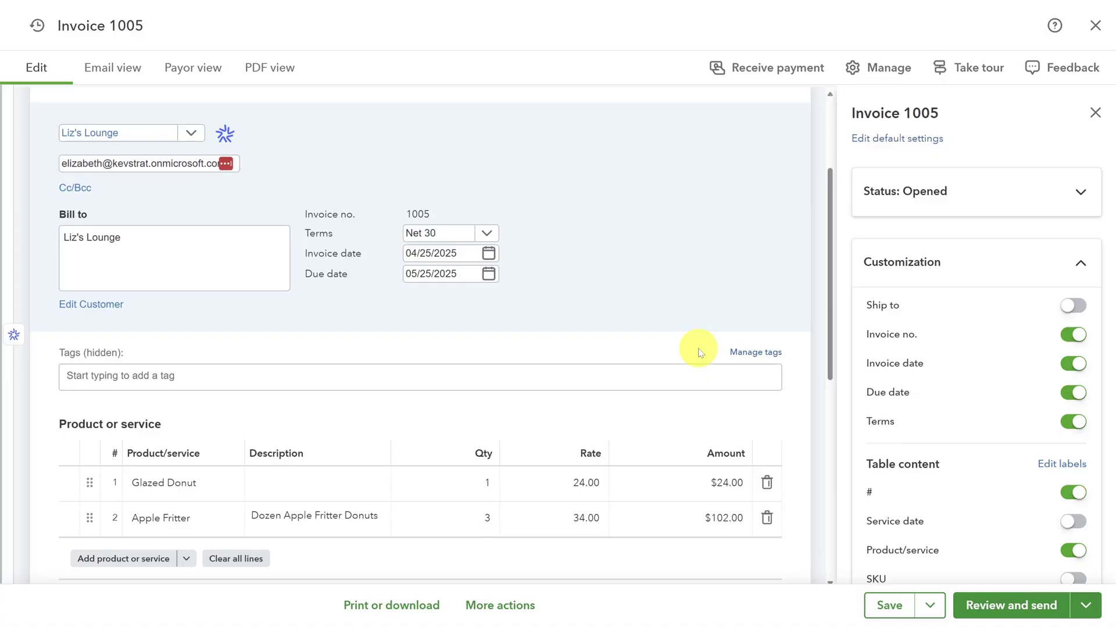
left_click(1072, 305)
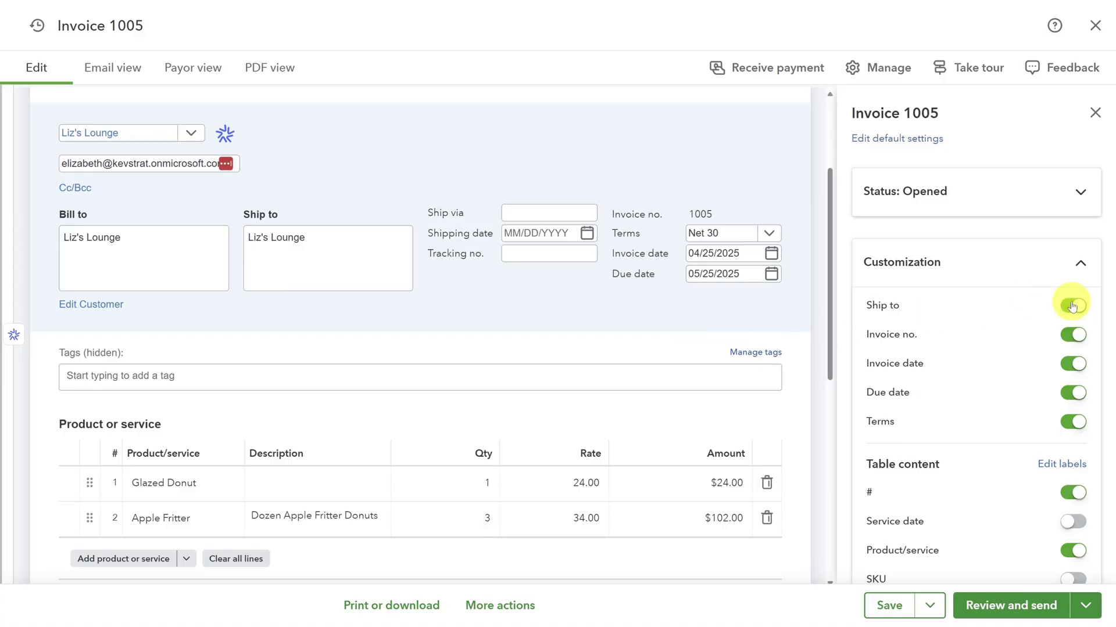
left_click(1072, 335)
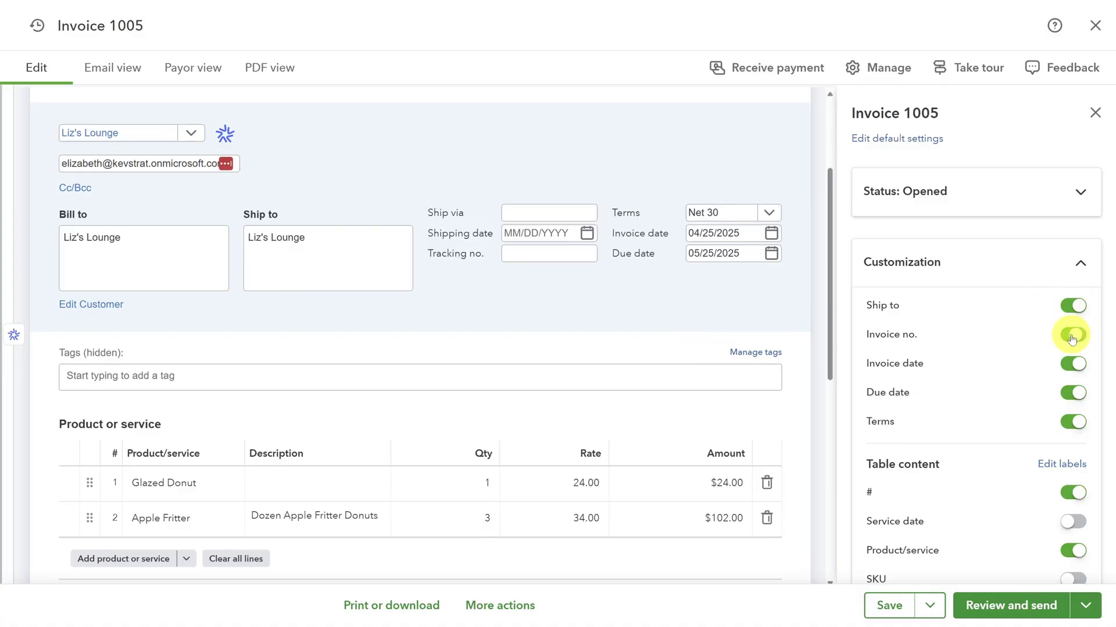
left_click(1075, 363)
left_click(1074, 422)
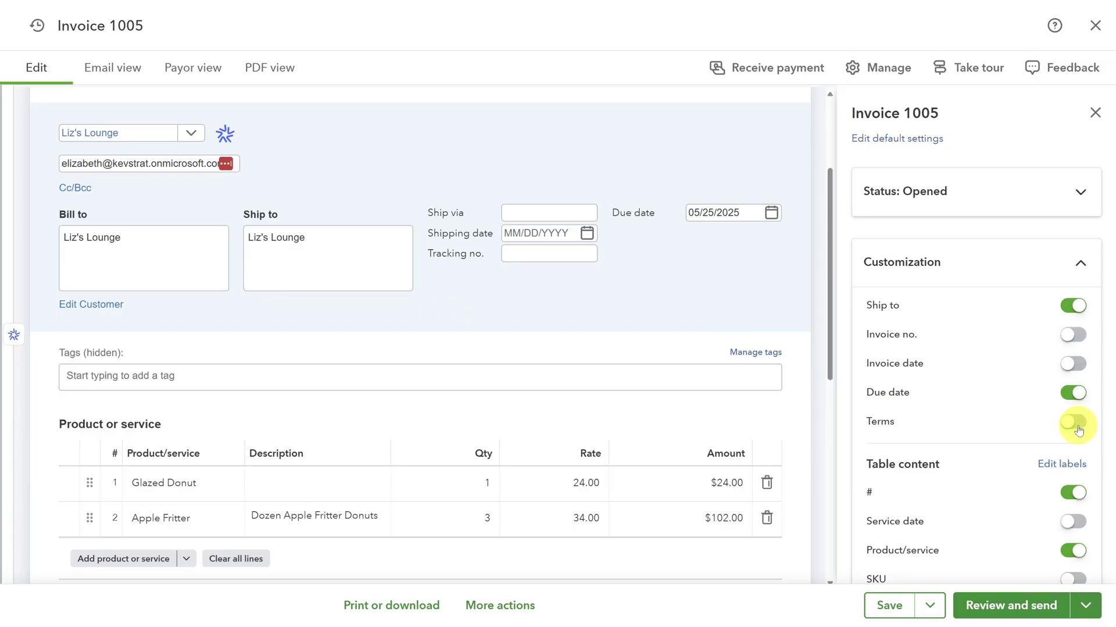
left_click(1072, 422)
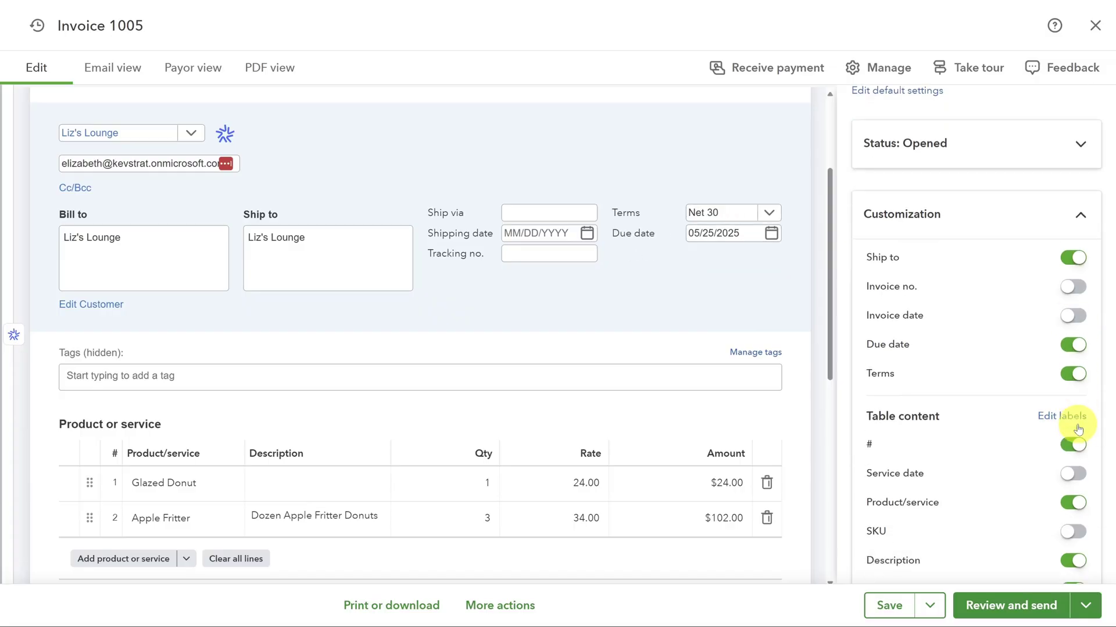
scroll(1076, 428, "down", 3)
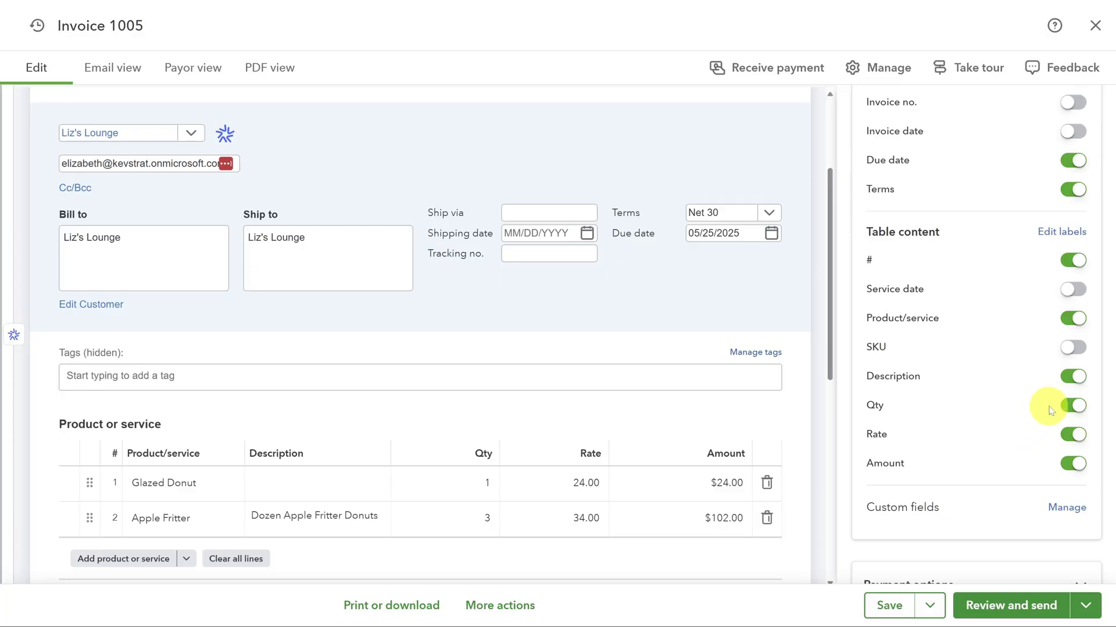
Step: Hide the Description, Qty and Rate columns from the invoice table
left_click(1075, 376)
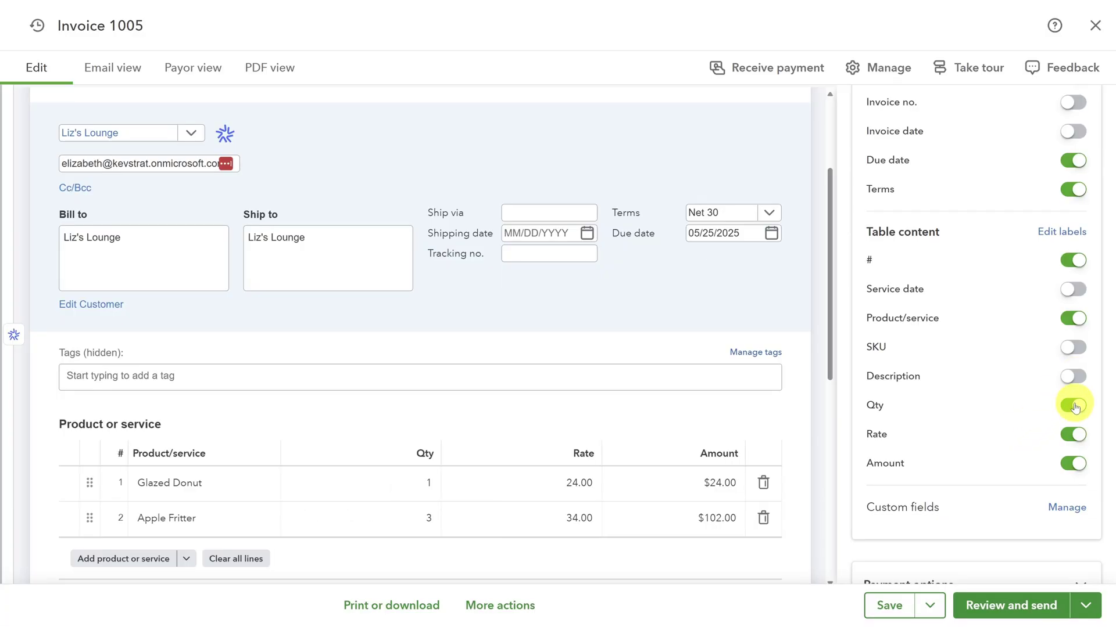
left_click(1074, 406)
left_click(1074, 434)
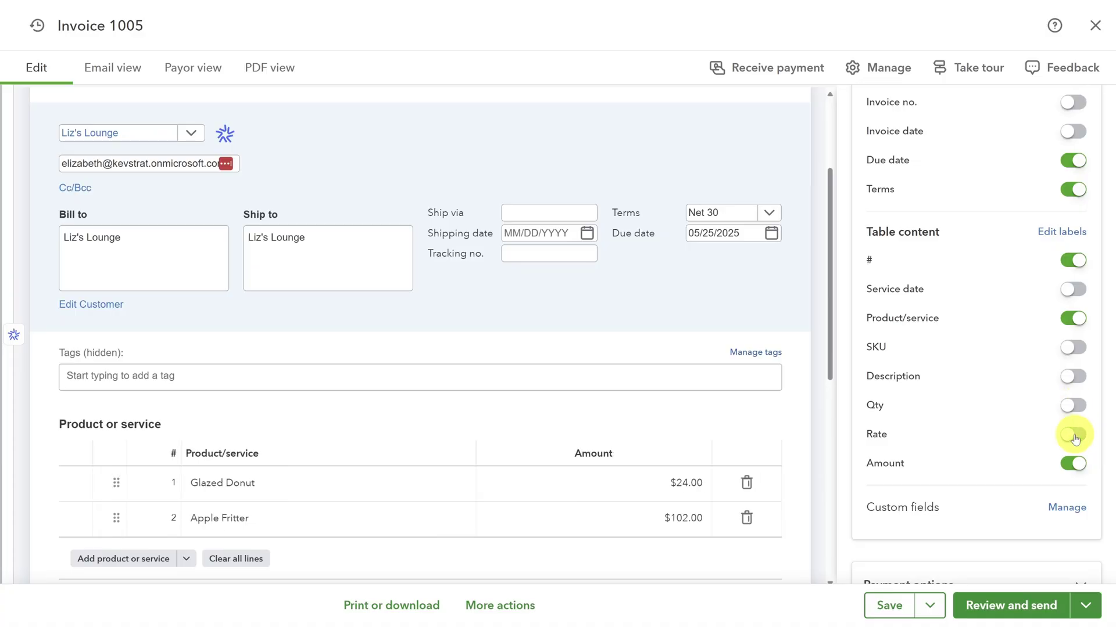
scroll(1074, 437, "down", 2)
scroll(1075, 439, "down", 1)
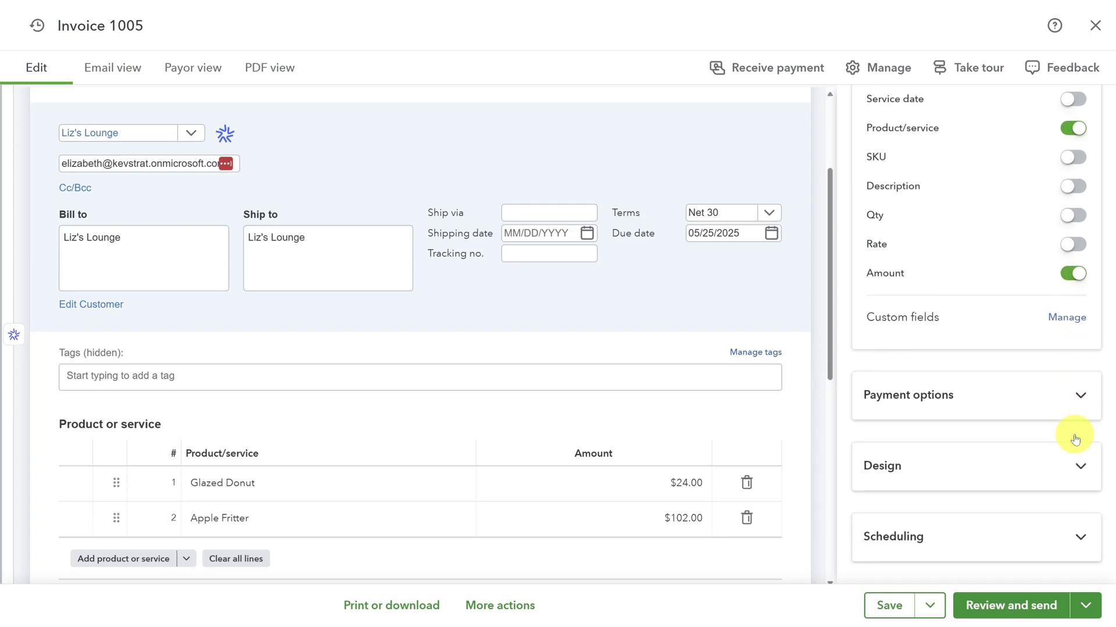
left_click(1081, 468)
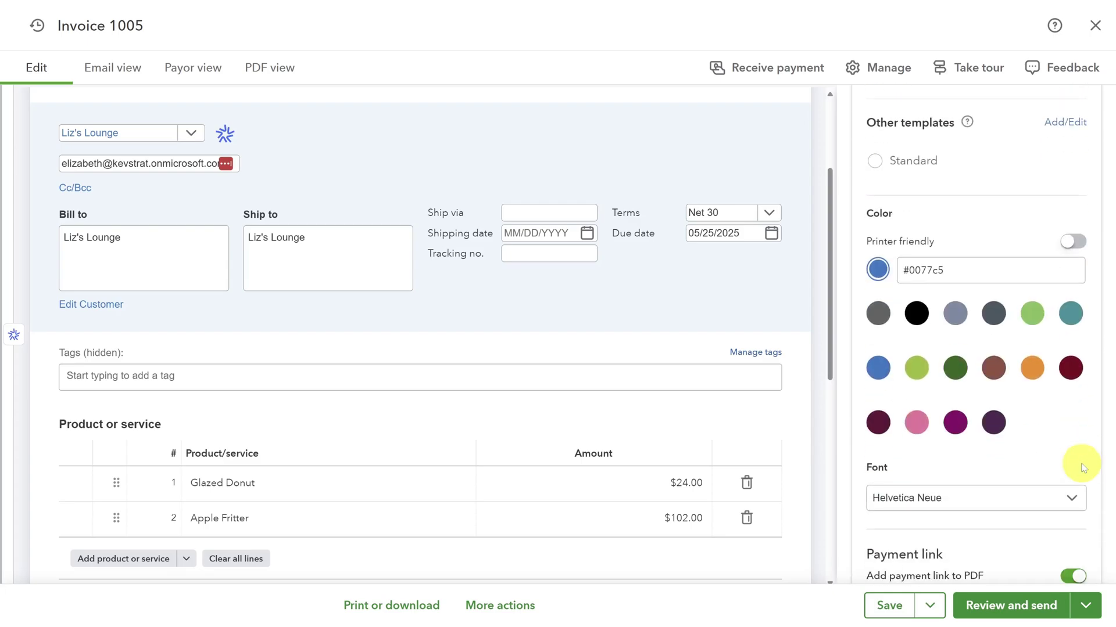
scroll(1081, 468, "up", 1)
scroll(1085, 460, "up", 2)
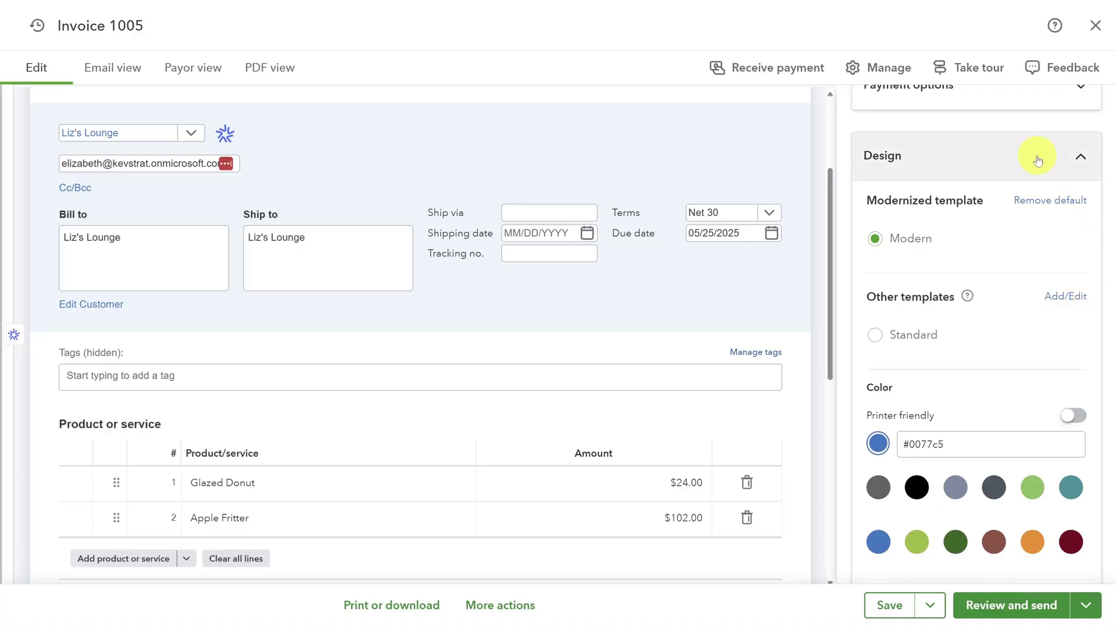
Step: Switch invoice 1005 to the Standard template and review its customization fields
left_click(875, 336)
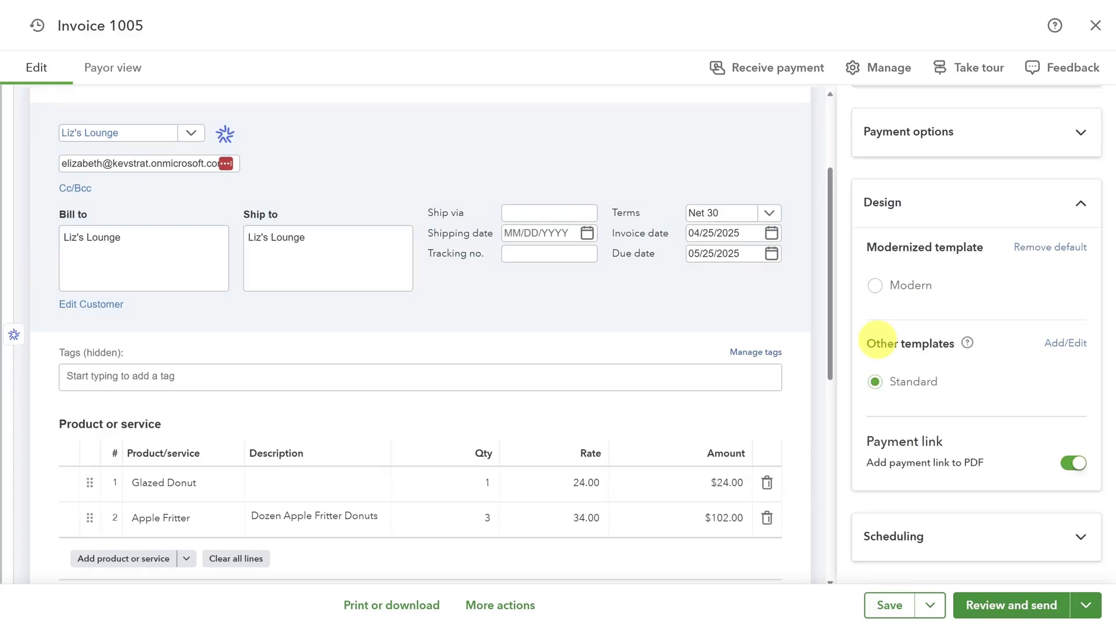
scroll(877, 341, "up", 1)
scroll(877, 340, "up", 2)
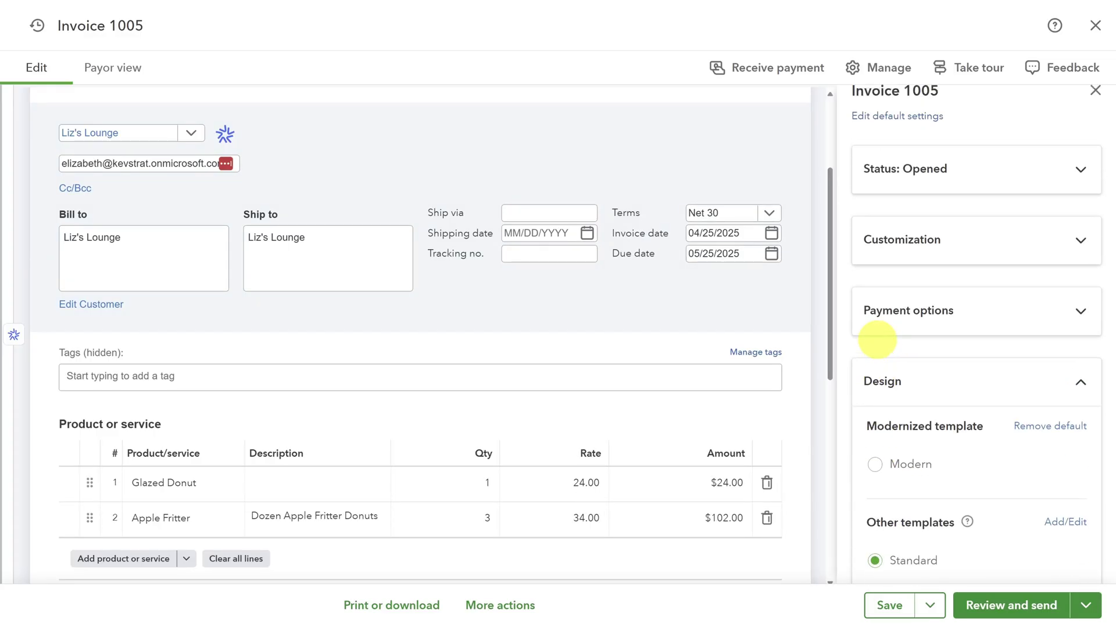
left_click(943, 271)
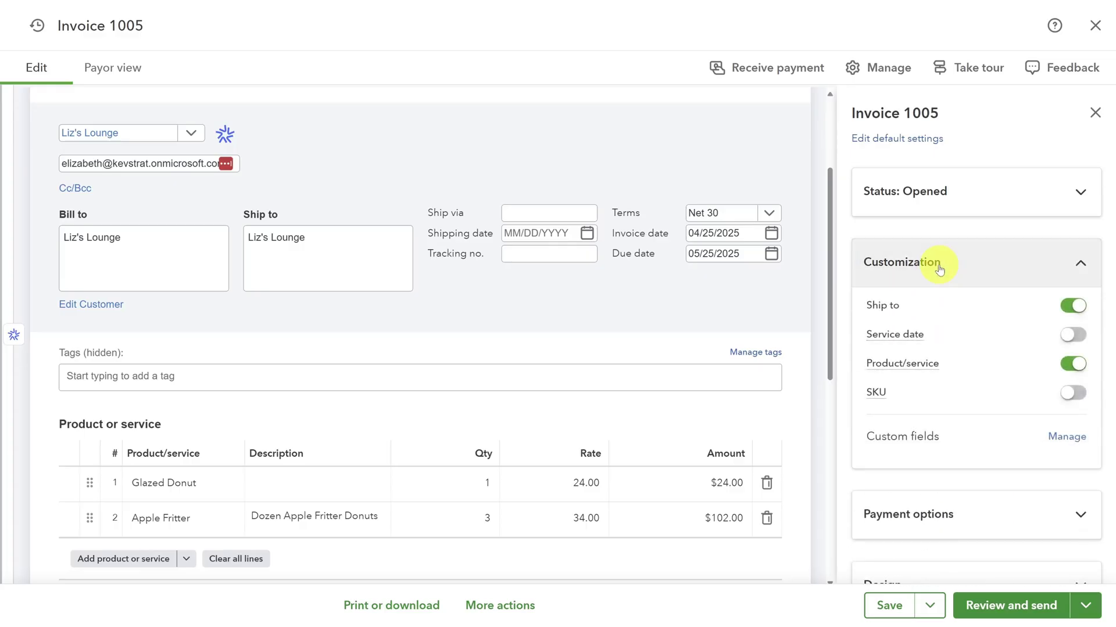
scroll(938, 268, "down", 1)
left_click(963, 461)
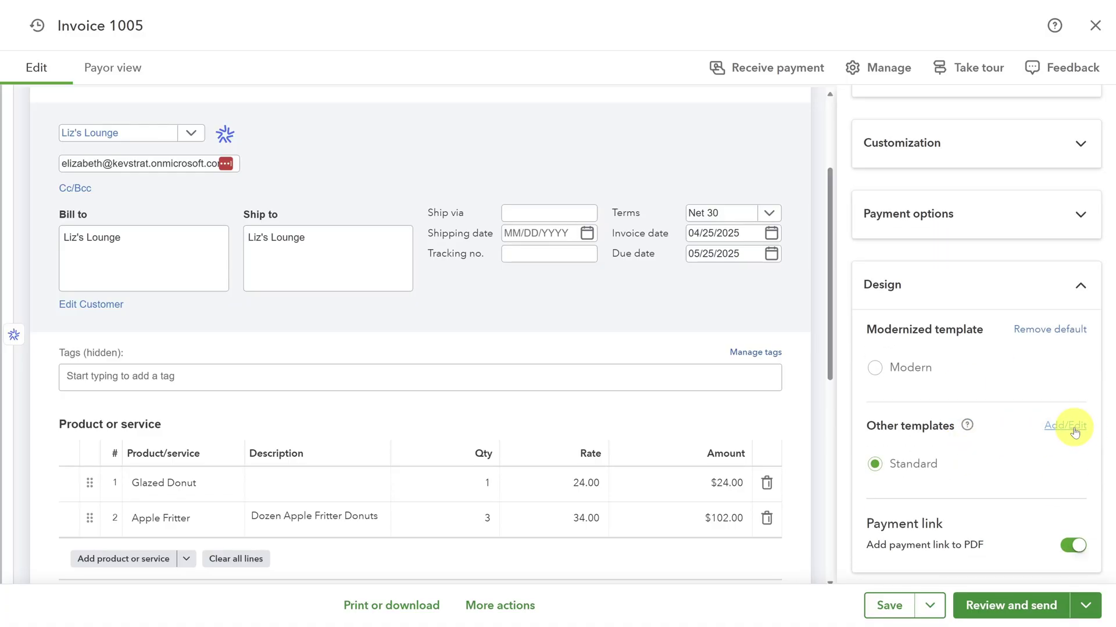
Step: Save invoice 1005, go to Custom form styles via Add/Edit, and start a New style
left_click(1065, 427)
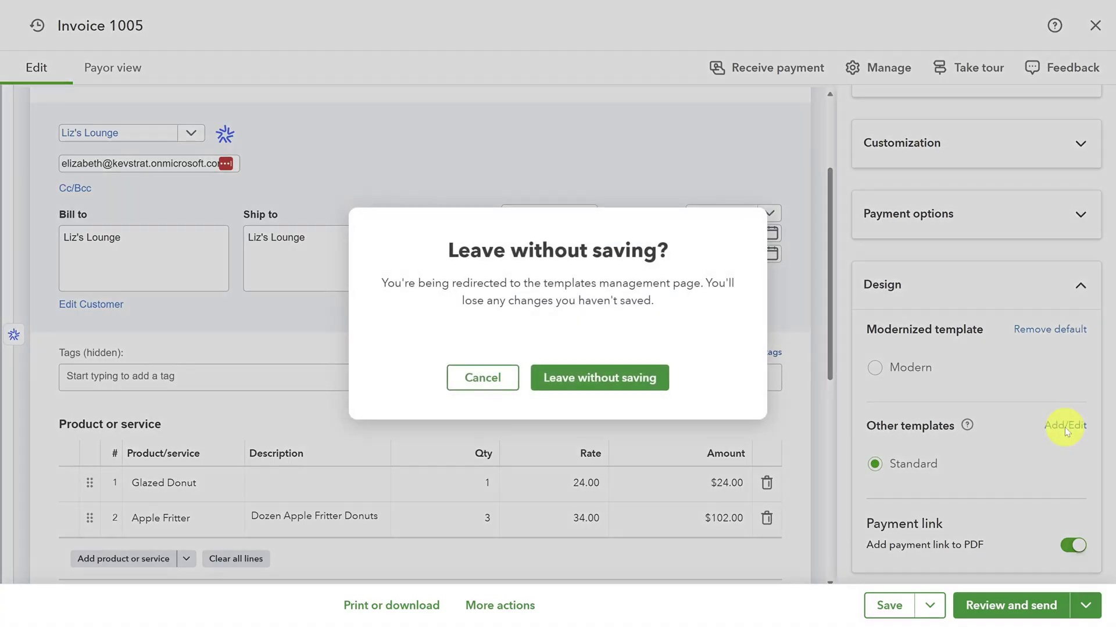
left_click(462, 378)
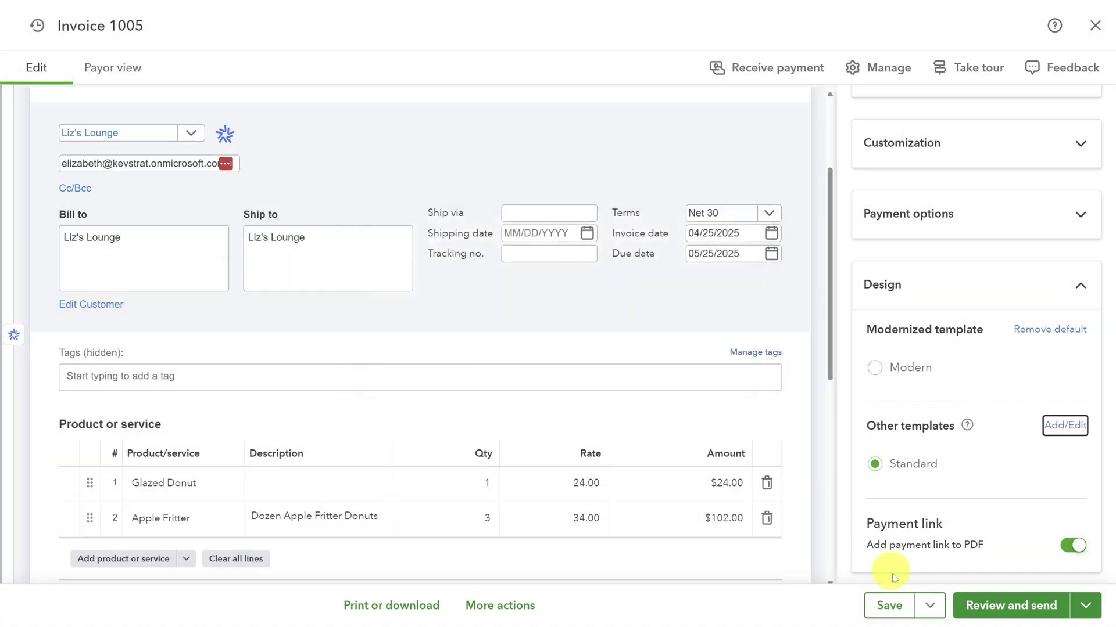
left_click(889, 606)
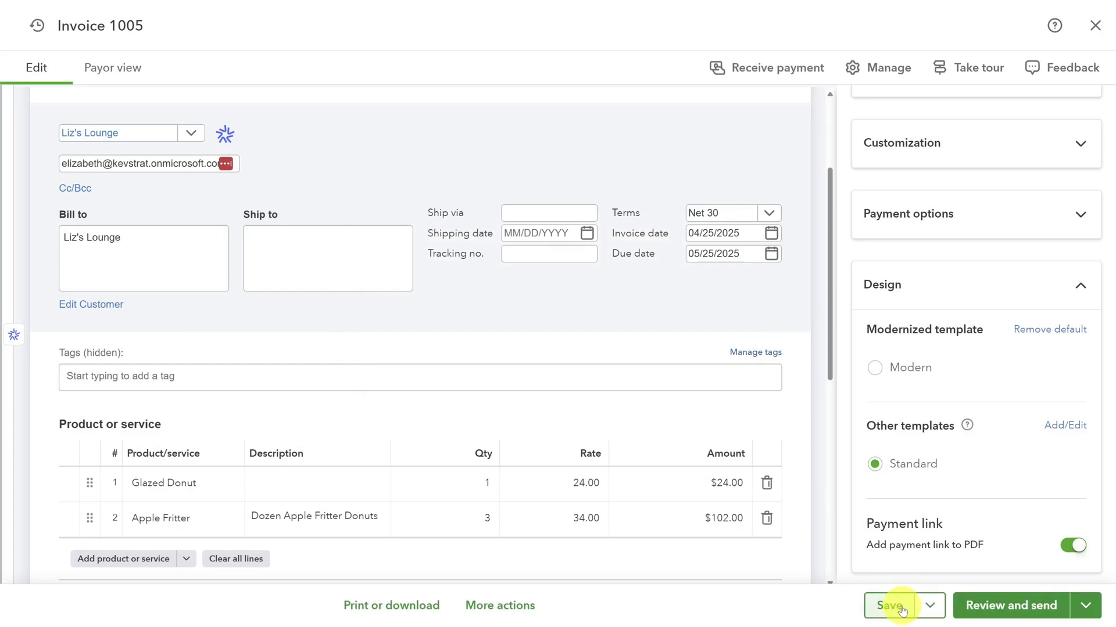
left_click(1065, 426)
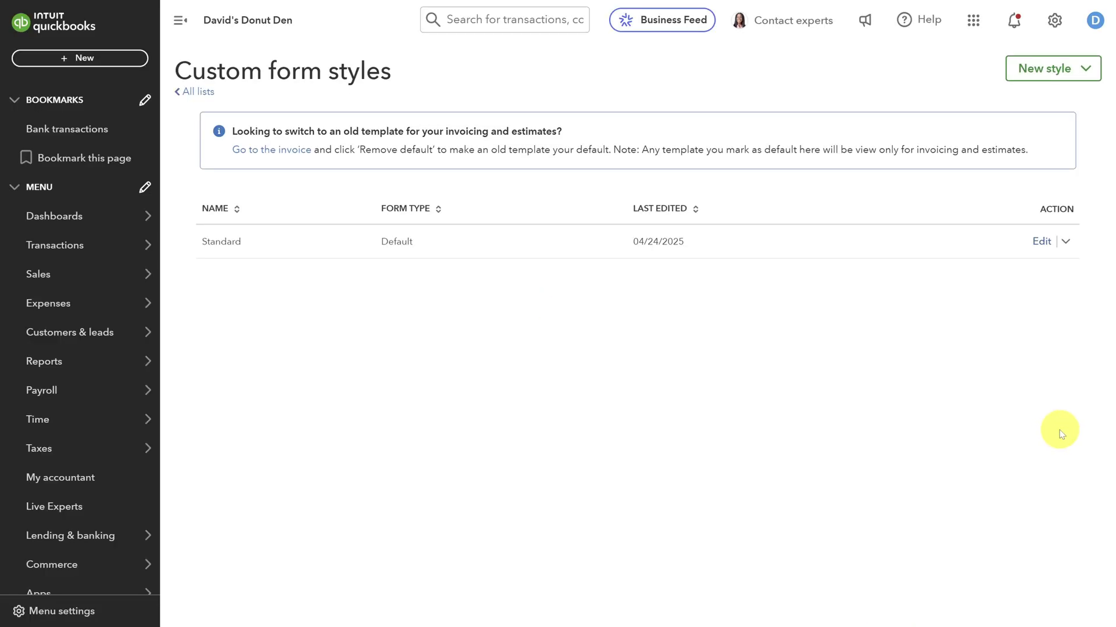
left_click(1046, 70)
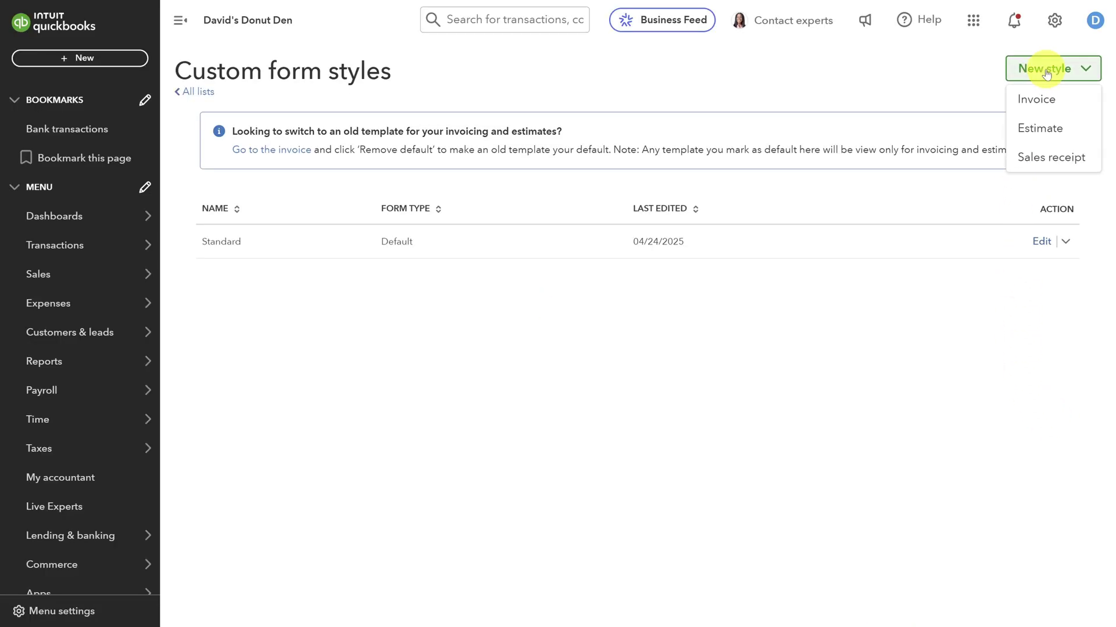
Step: Create a new invoice style named Demo Template 04-25 and browse the template gallery to Airy classic
left_click(1033, 101)
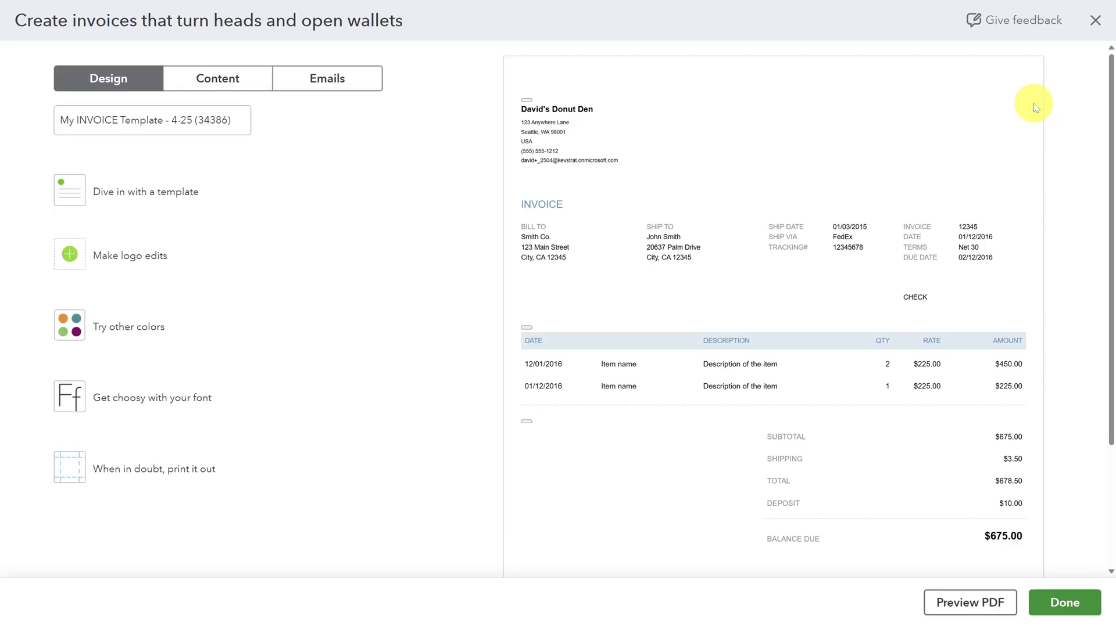
left_click_drag(237, 120, 40, 137)
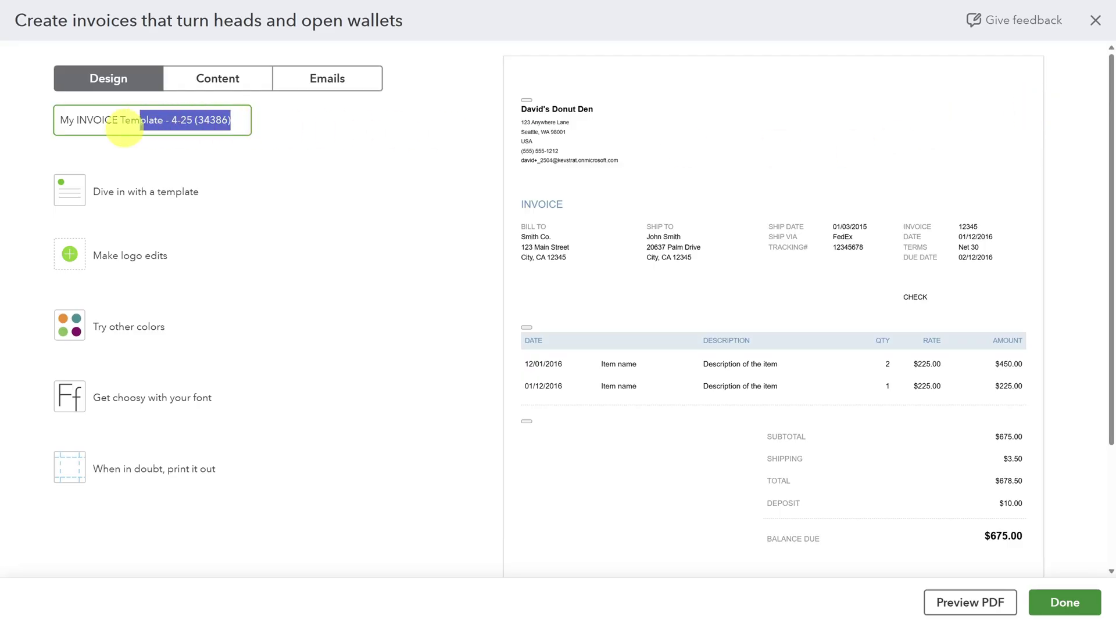
type("Demo Template 04-25")
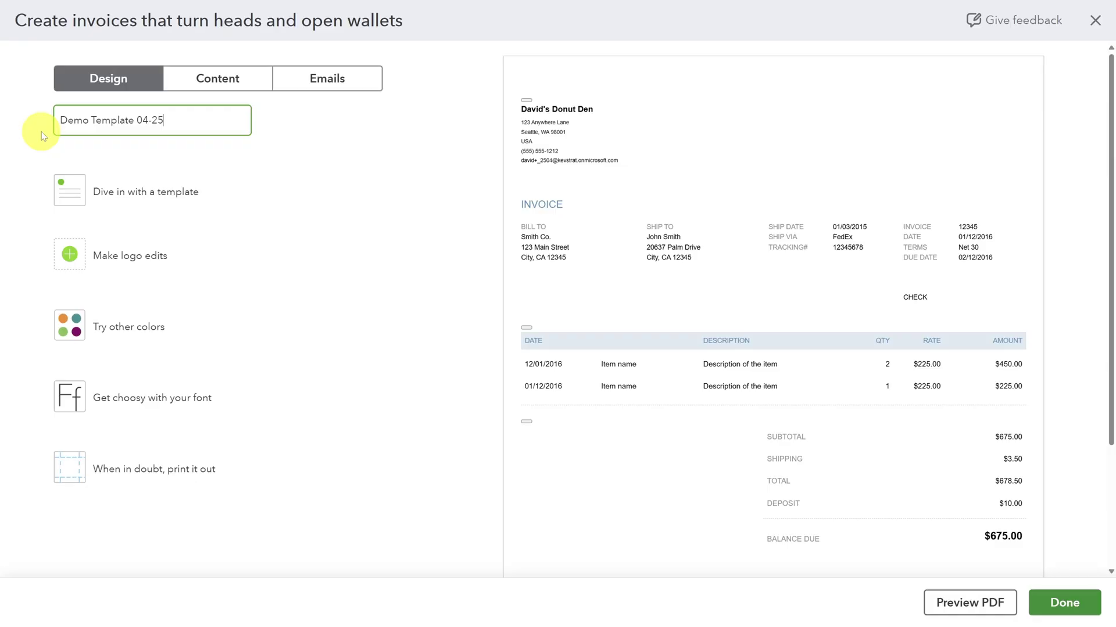
left_click(95, 190)
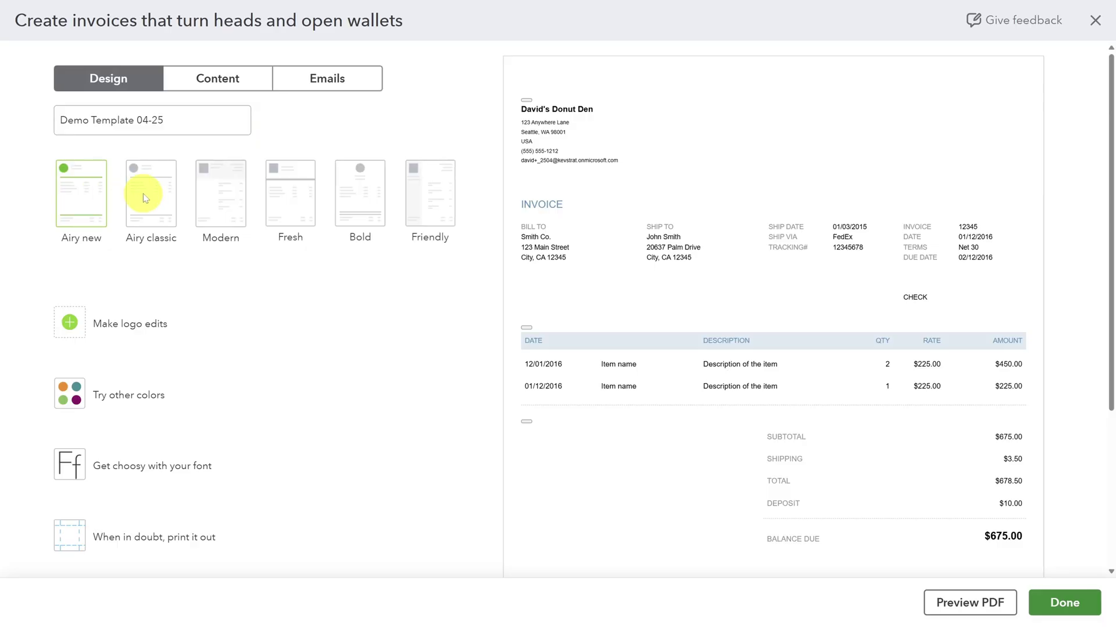
left_click(144, 194)
Step: Preview the Modern, Fresh, Bold and Friendly layouts, then settle on Airy new
left_click(214, 200)
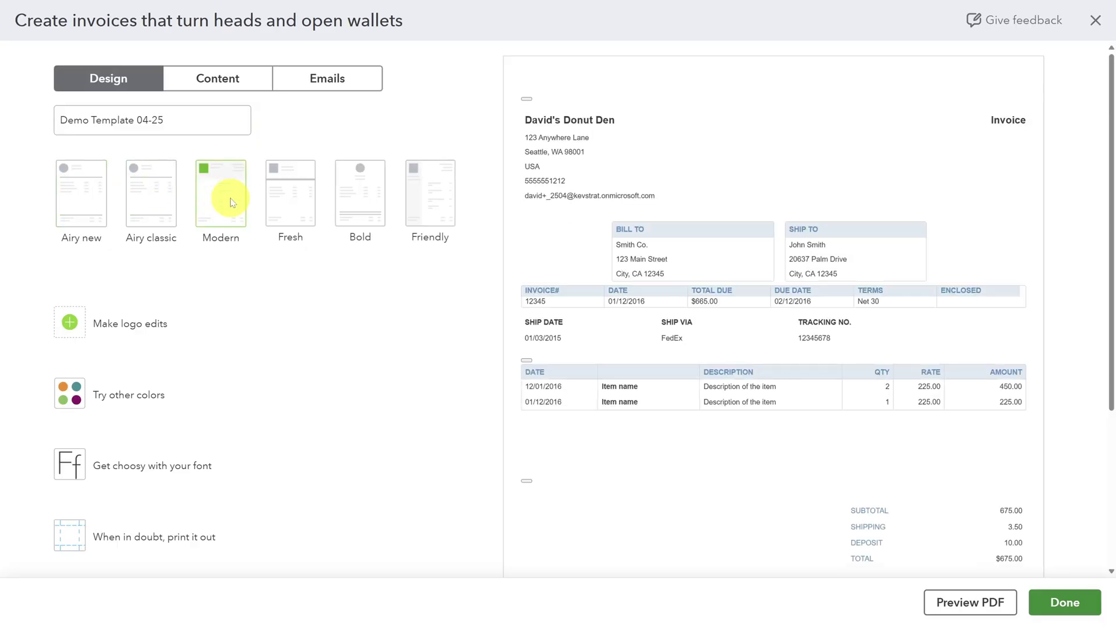
left_click(279, 202)
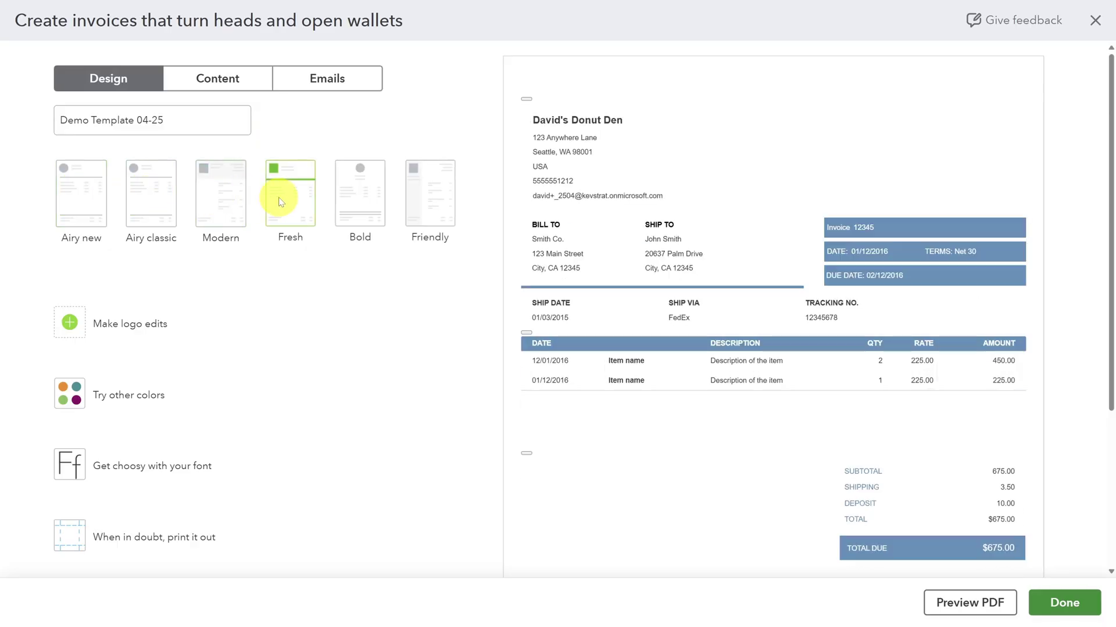
left_click(354, 195)
left_click(426, 200)
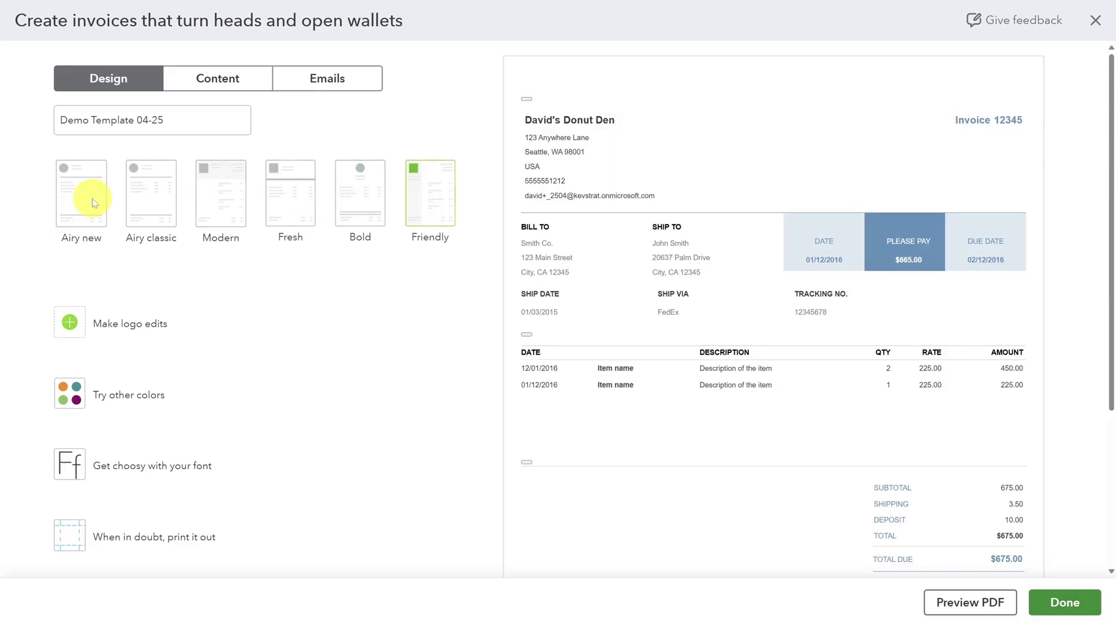
left_click(91, 203)
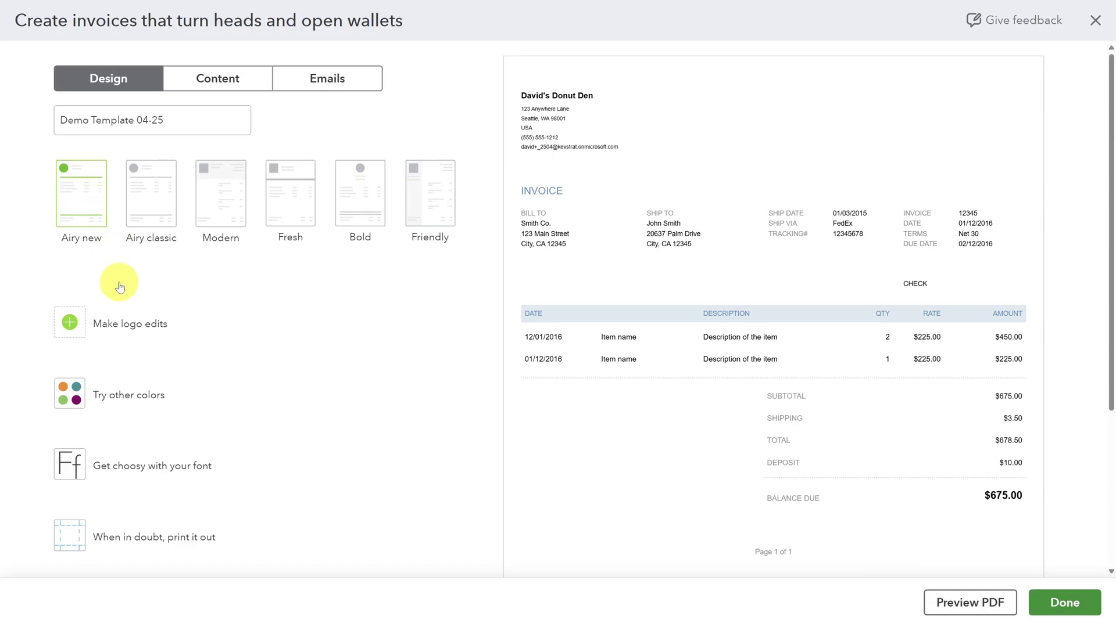
Step: Show the donut logo on the invoice at medium size, placed left in the header
left_click(120, 323)
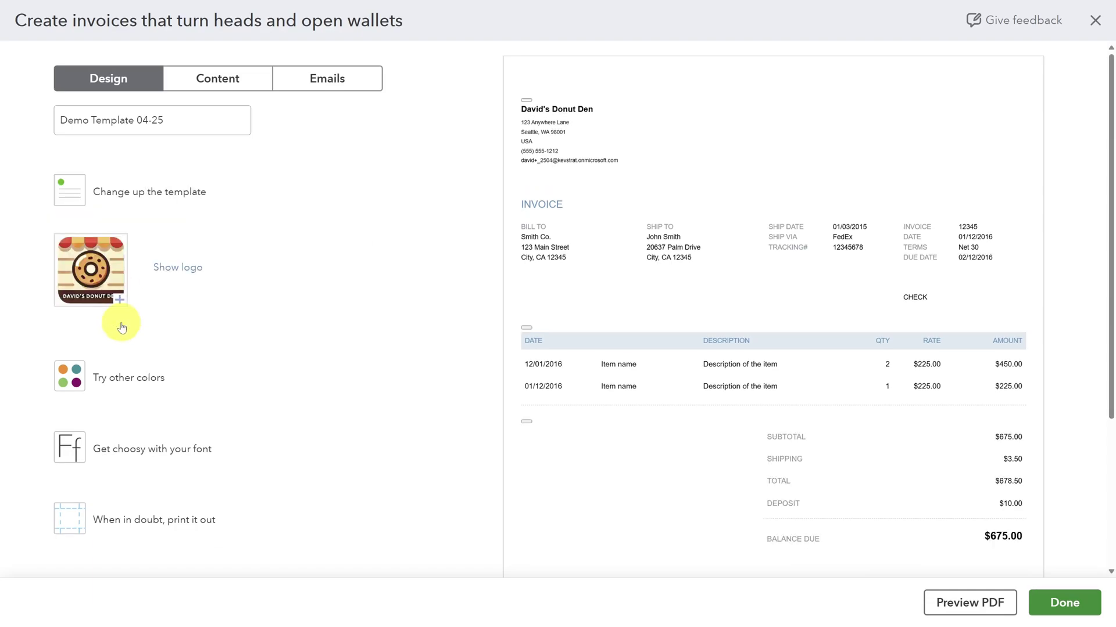
left_click(175, 268)
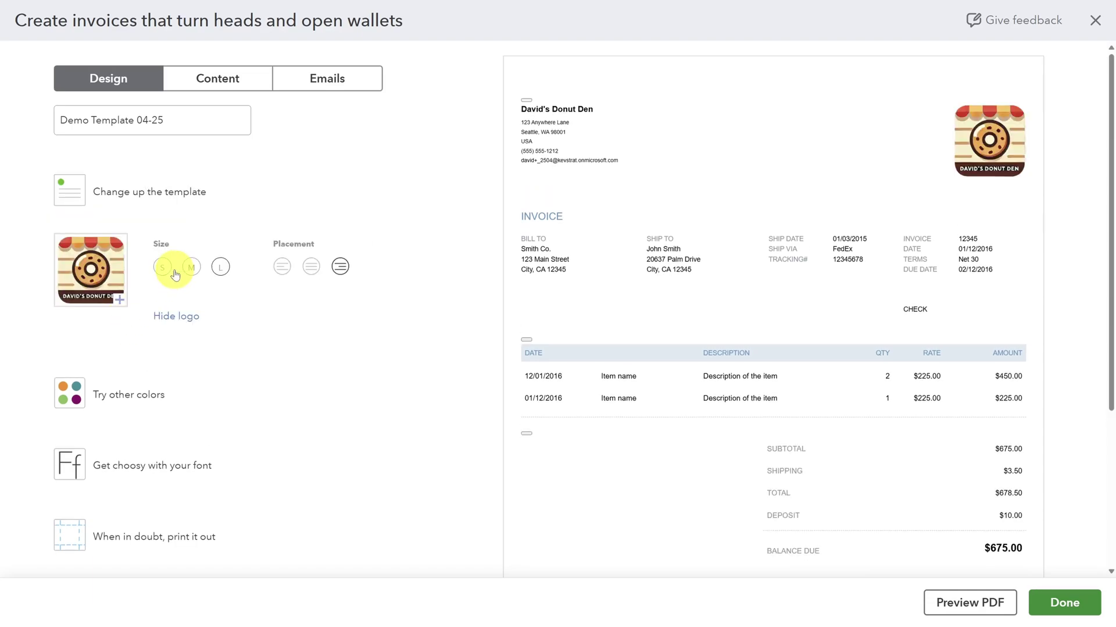
left_click(281, 267)
left_click(194, 269)
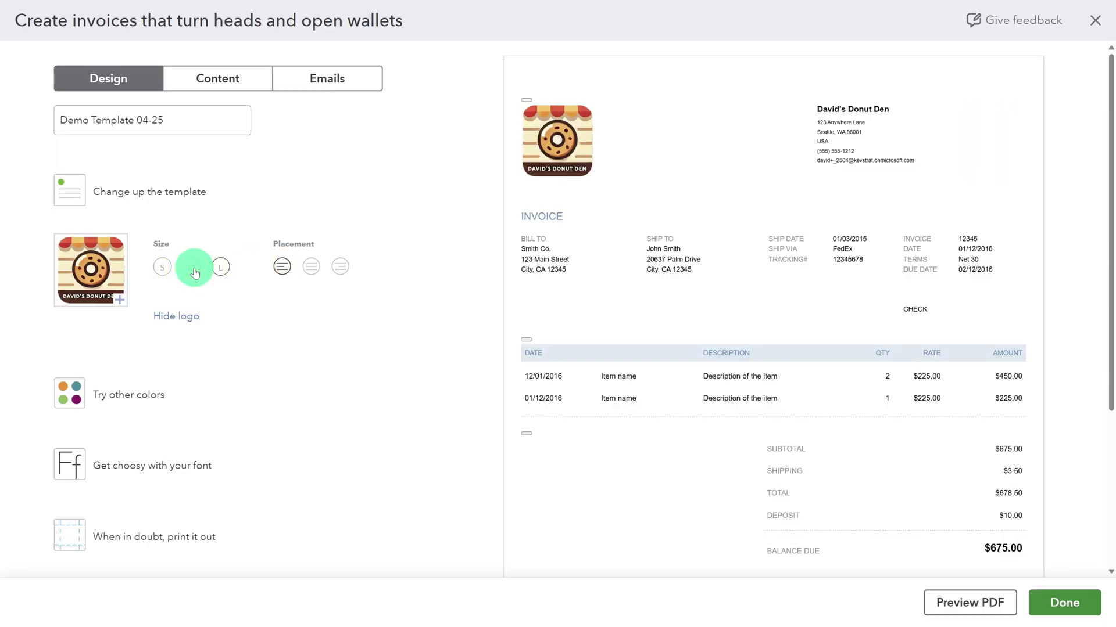
Step: Set the invoice's accent colour to black from the other-colours swatches
left_click(131, 392)
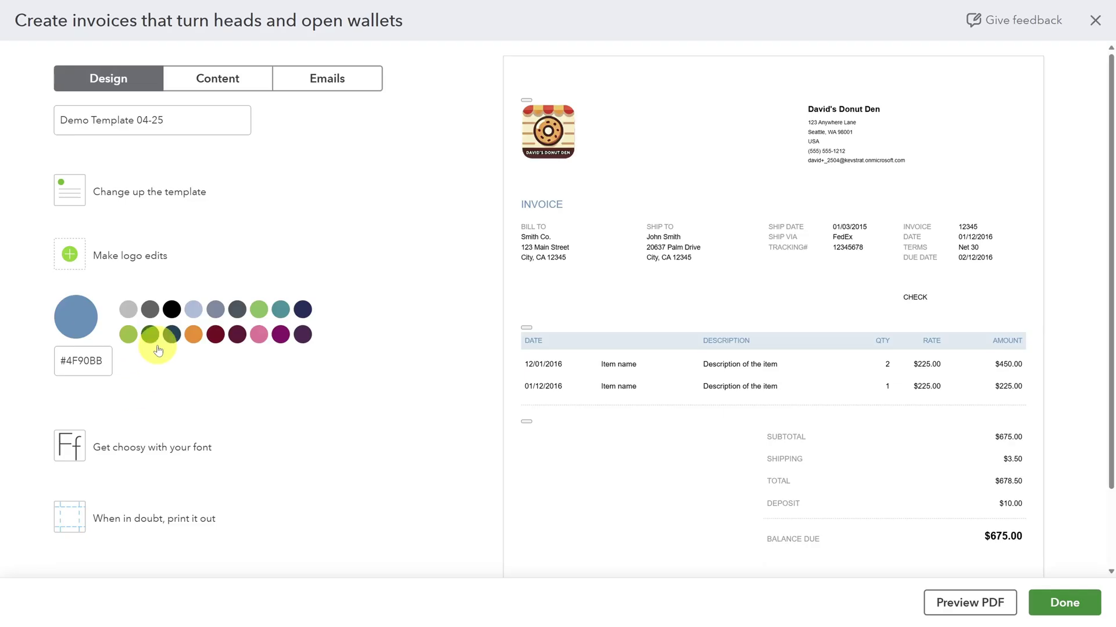
left_click(172, 309)
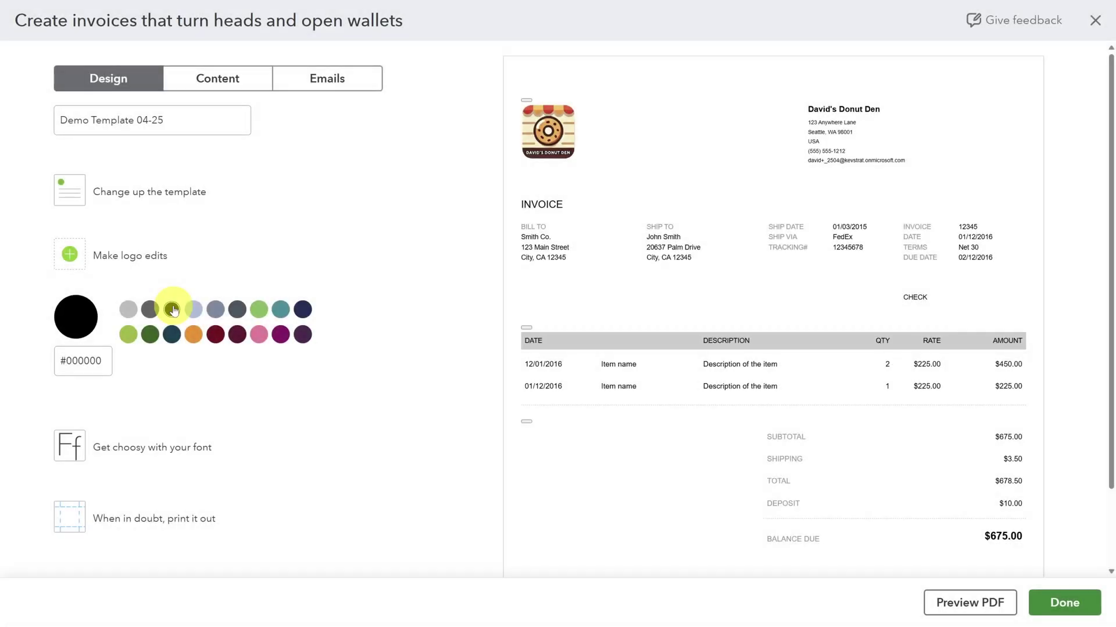
left_click(138, 448)
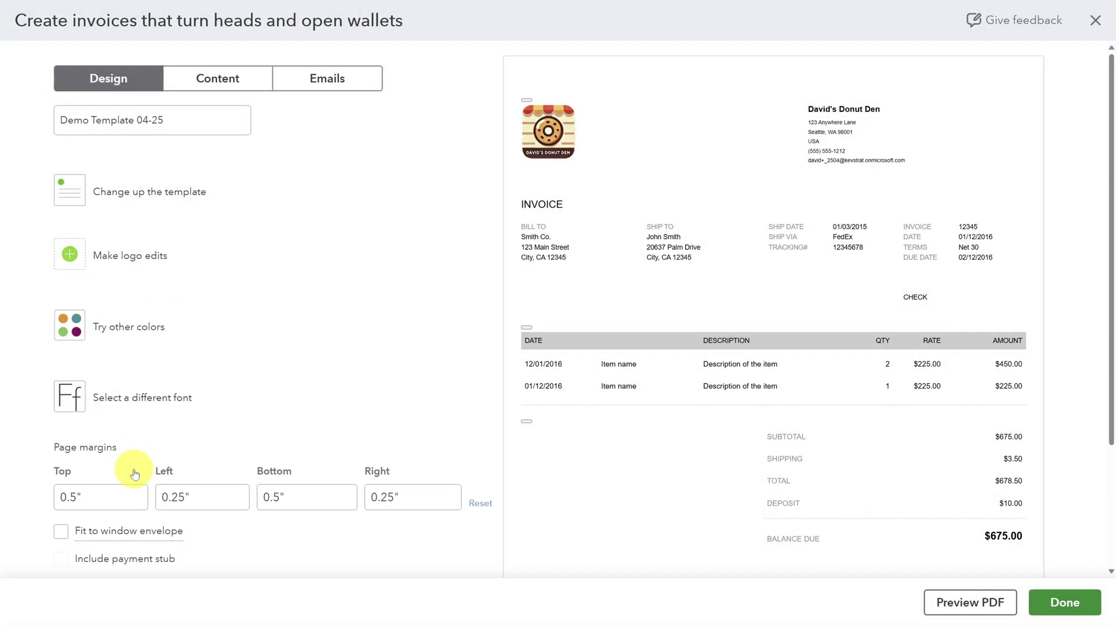
Step: In the Content header settings, remove the email and phone number
left_click(218, 79)
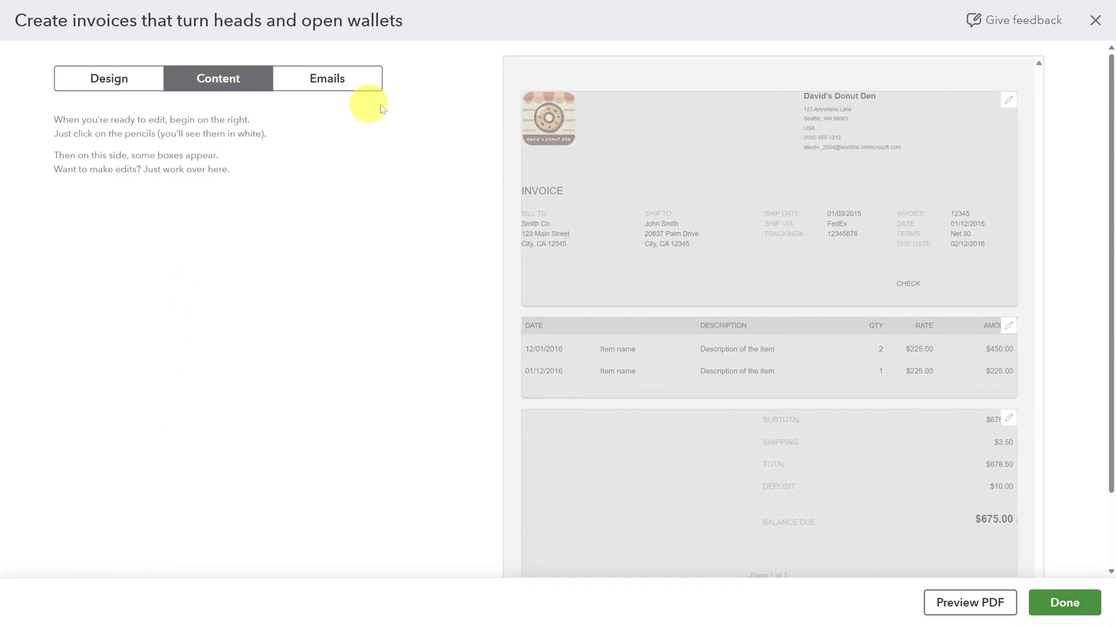
left_click(724, 158)
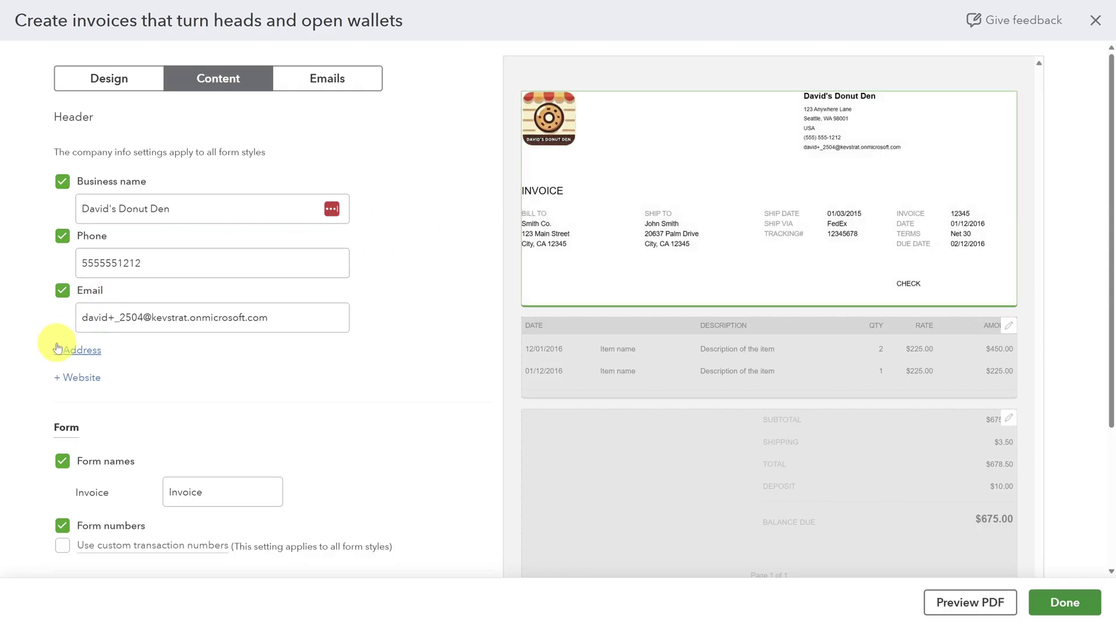
left_click(62, 290)
left_click(62, 236)
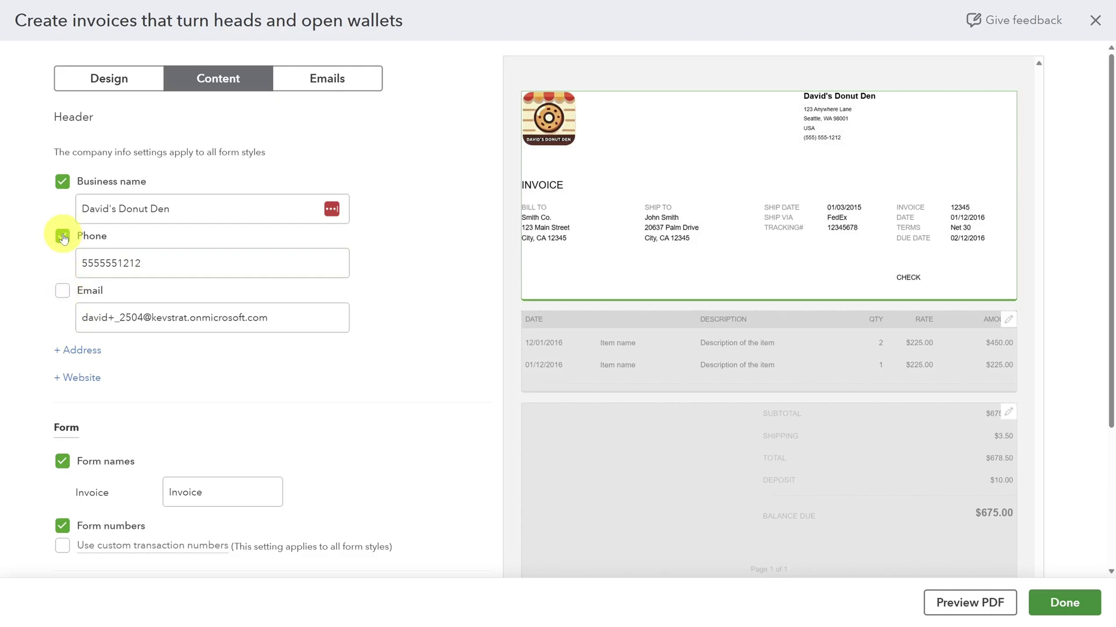
Step: Keep the business name shown and add the company address to the header
left_click(63, 182)
left_click(62, 184)
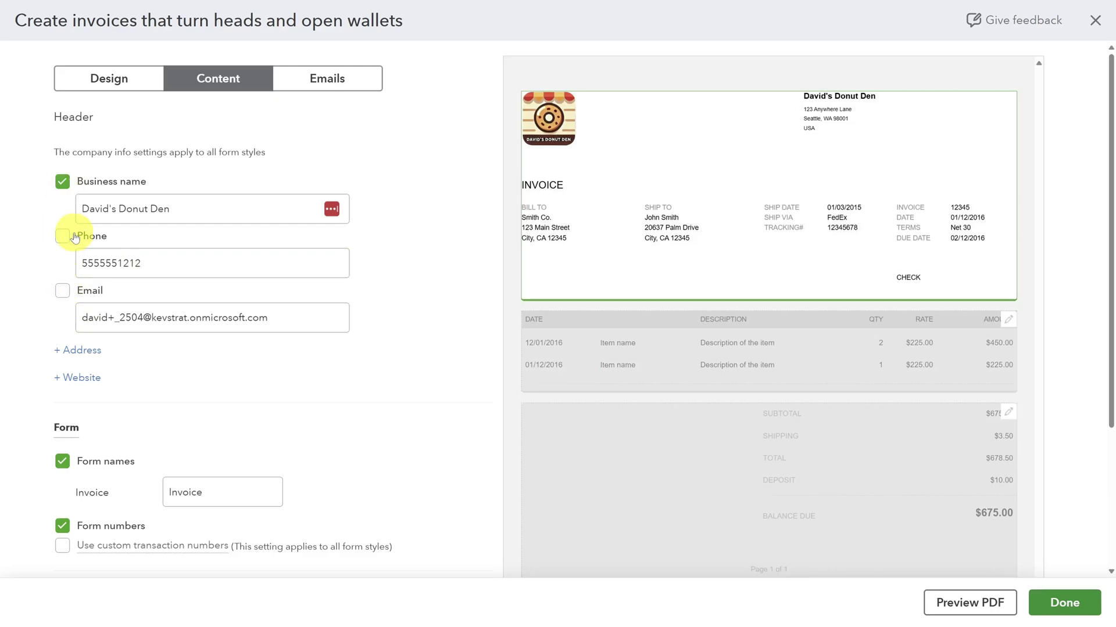
left_click(69, 352)
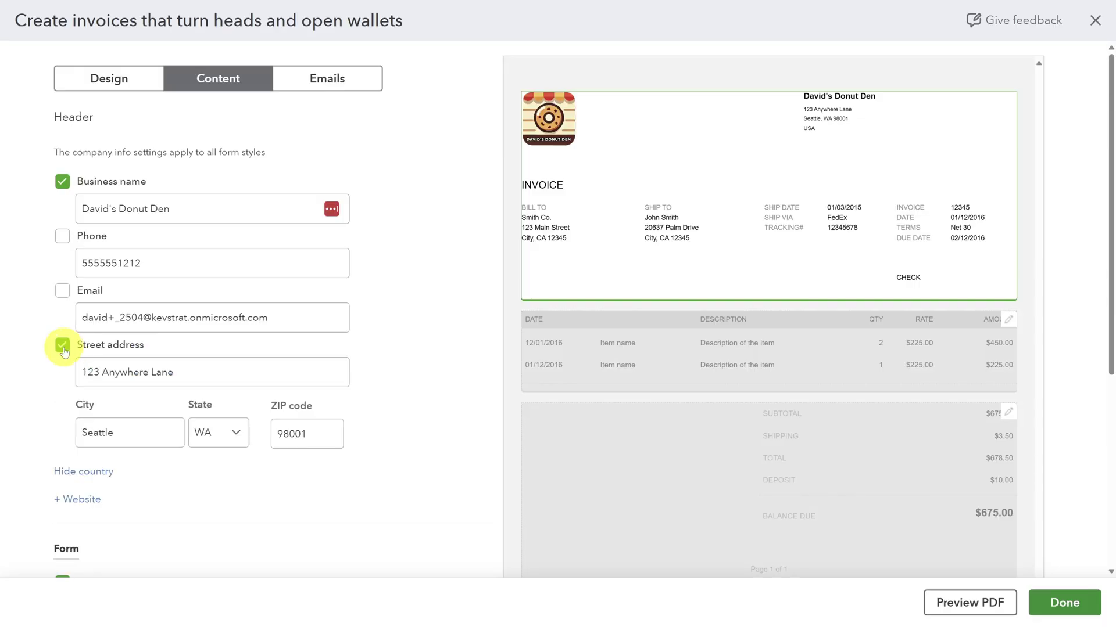
scroll(62, 348, "down", 2)
scroll(38, 356, "down", 2)
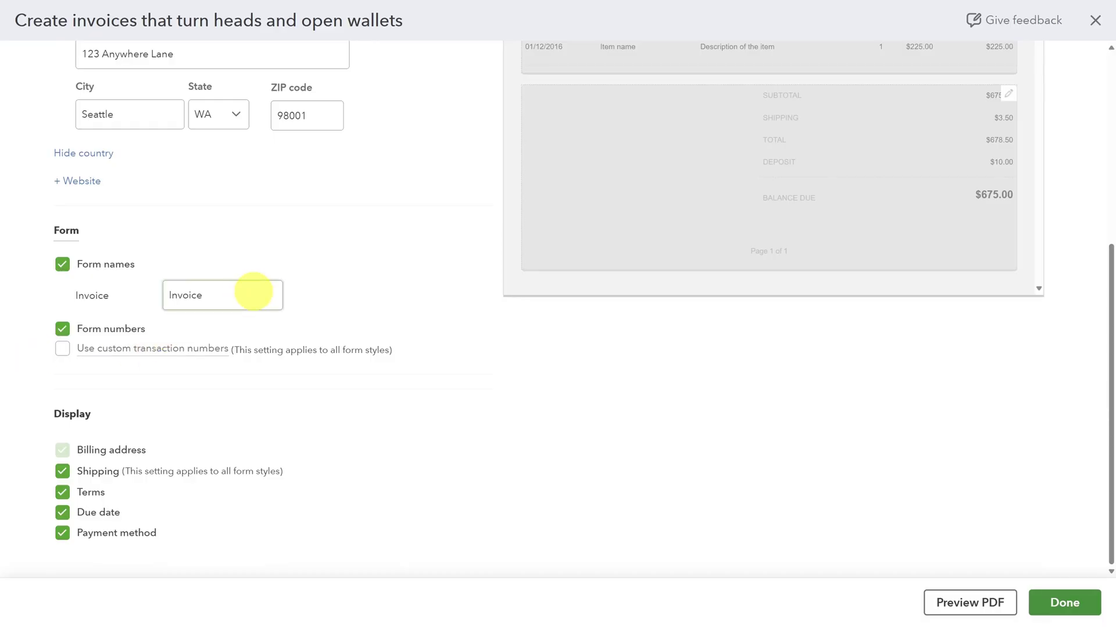
Step: Select the form title so it can be replaced with Velociraptor
left_click_drag(254, 294, 126, 299)
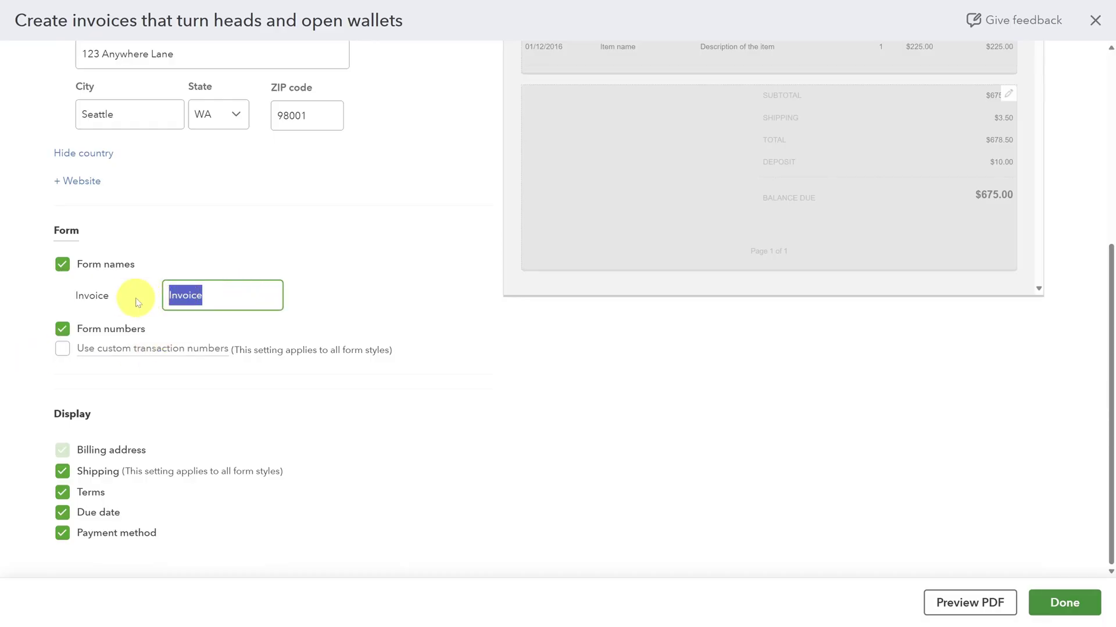
type("Velociraptor")
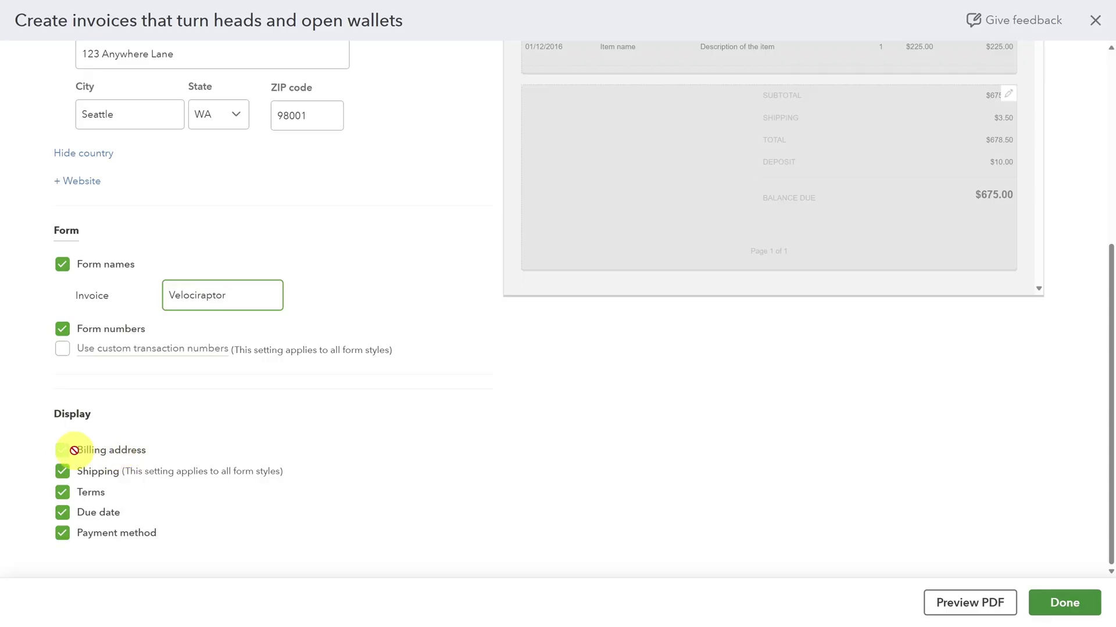
scroll(453, 380, "up", 3)
scroll(453, 379, "up", 1)
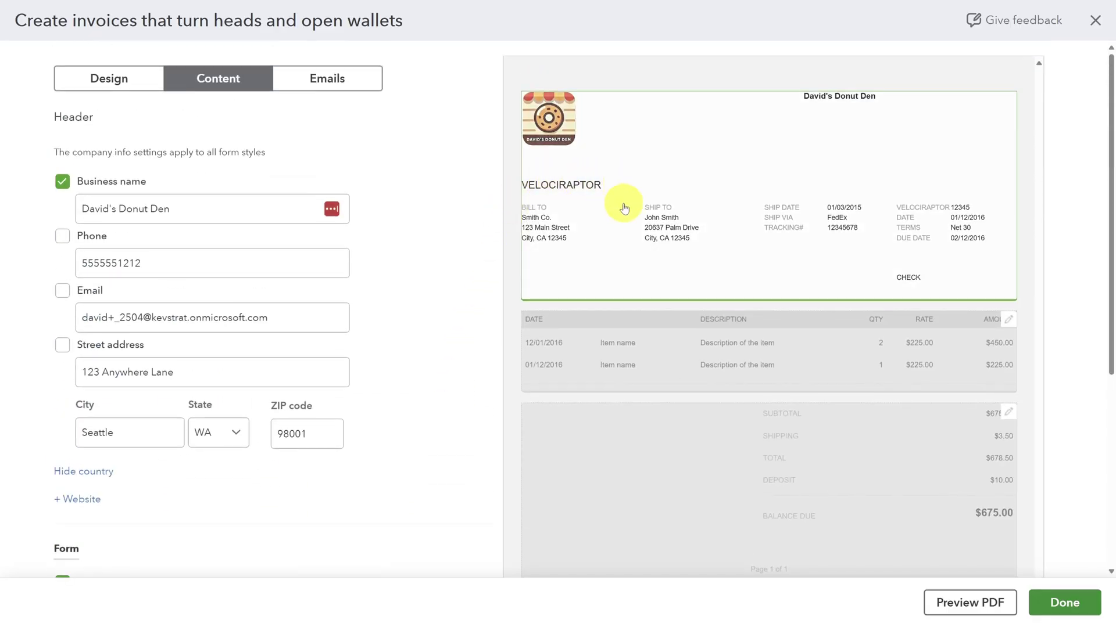
Step: Leave the account summary off and include quantity and rate in each line's description
left_click(595, 361)
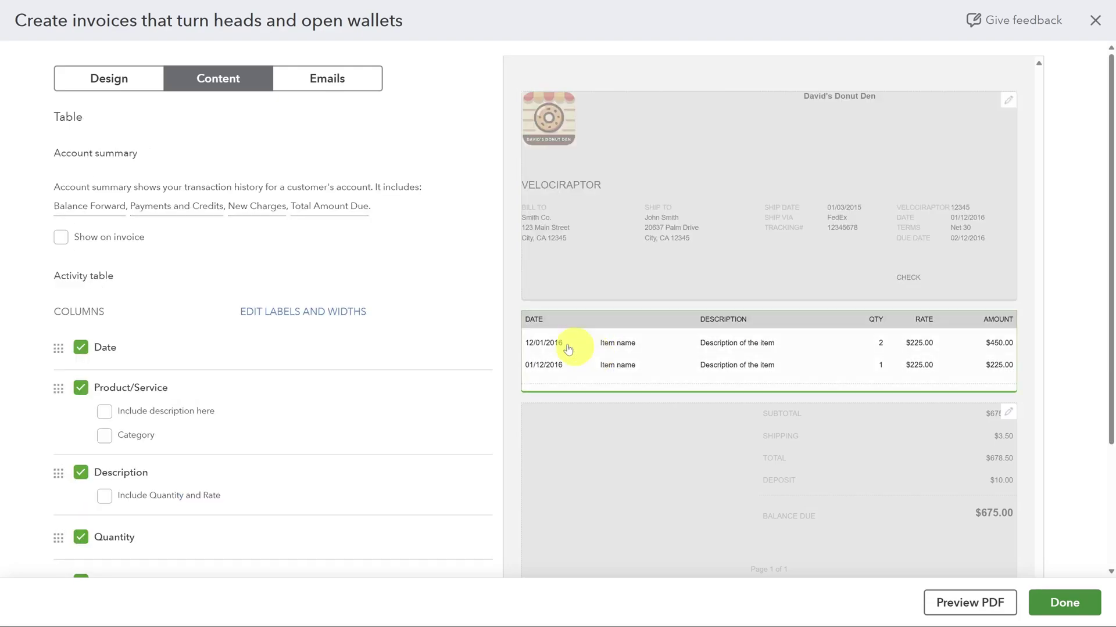
left_click(60, 239)
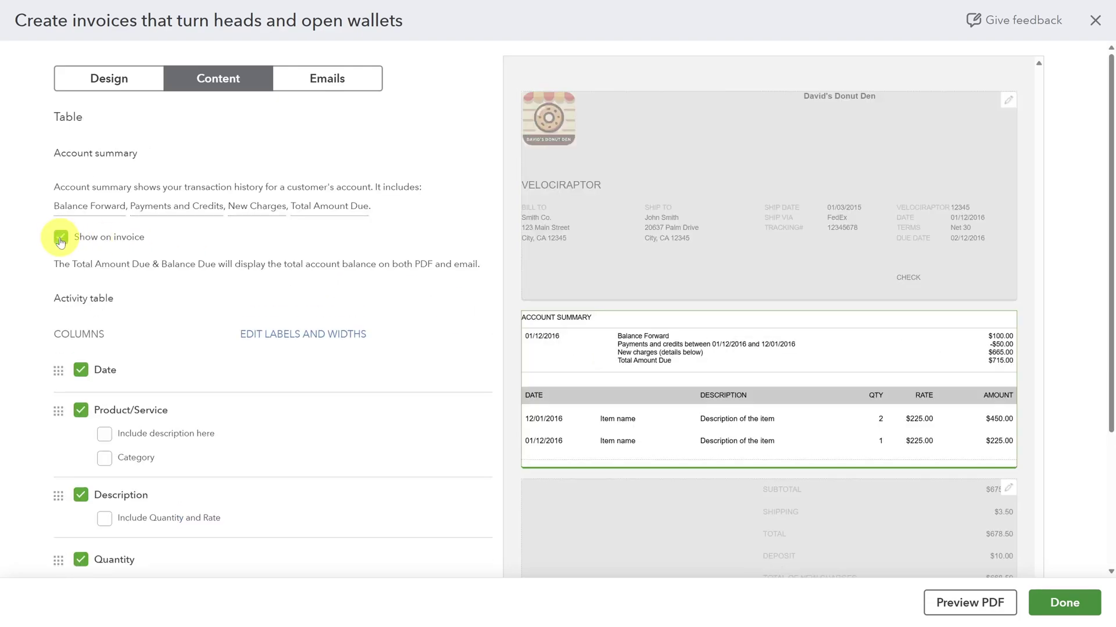
left_click(61, 239)
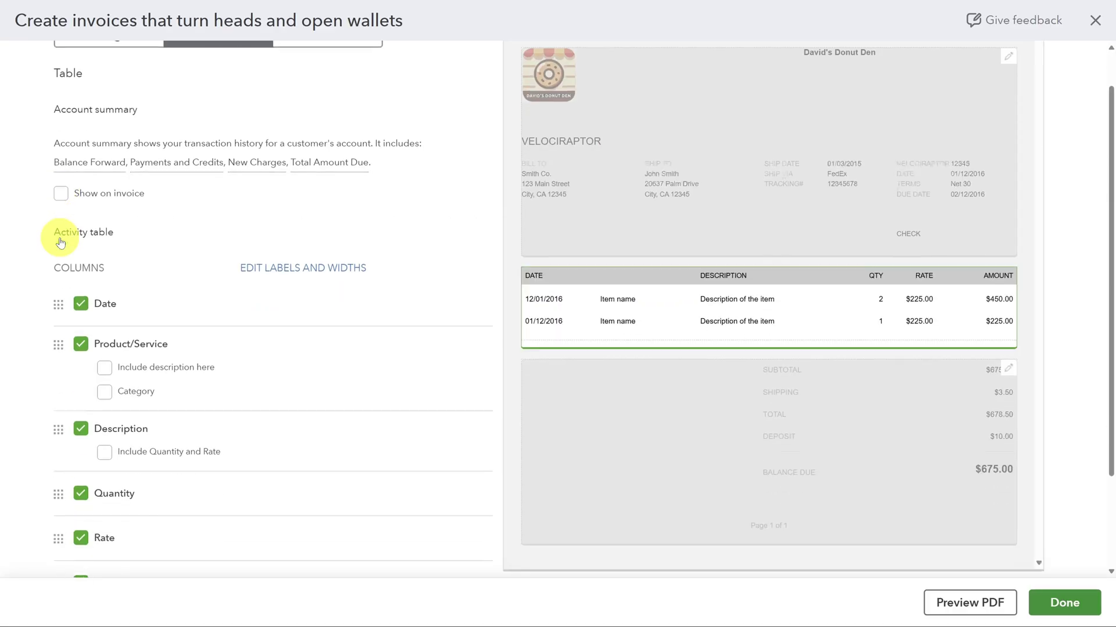
scroll(50, 242, "down", 4)
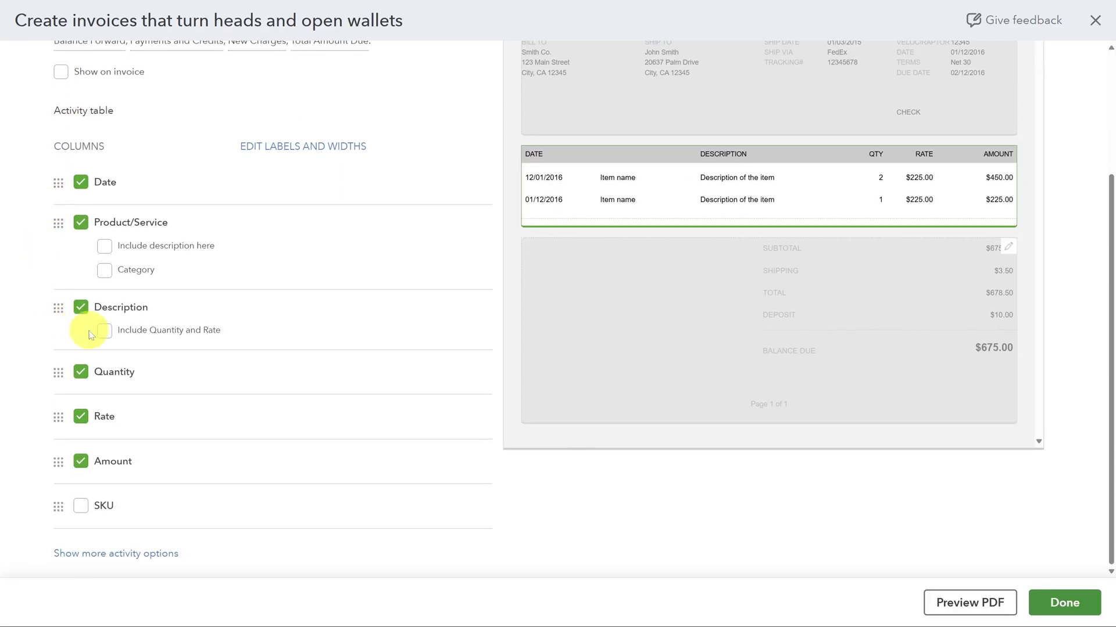
left_click(105, 335)
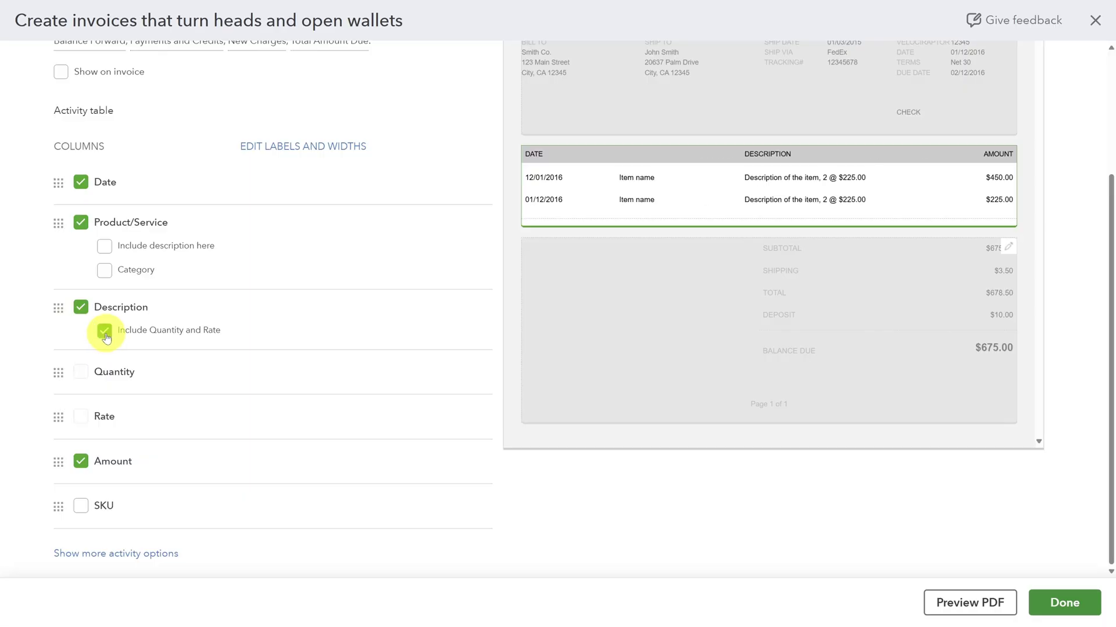
Step: Keep Date as the first column and rename the Product/Service label to Item
left_click_drag(59, 307, 61, 193)
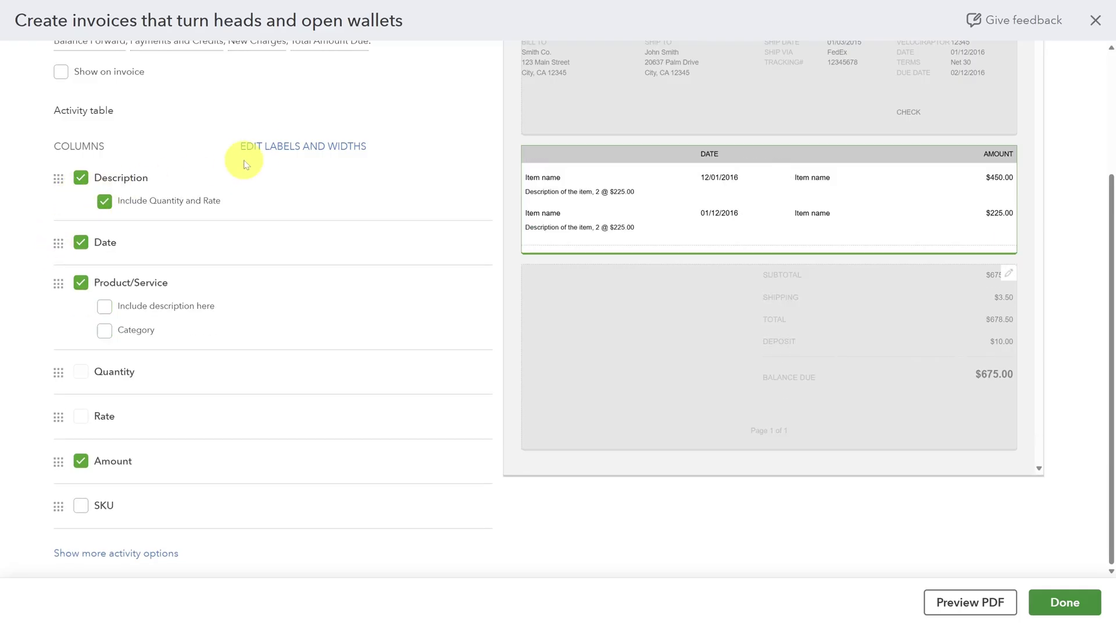
left_click(265, 151)
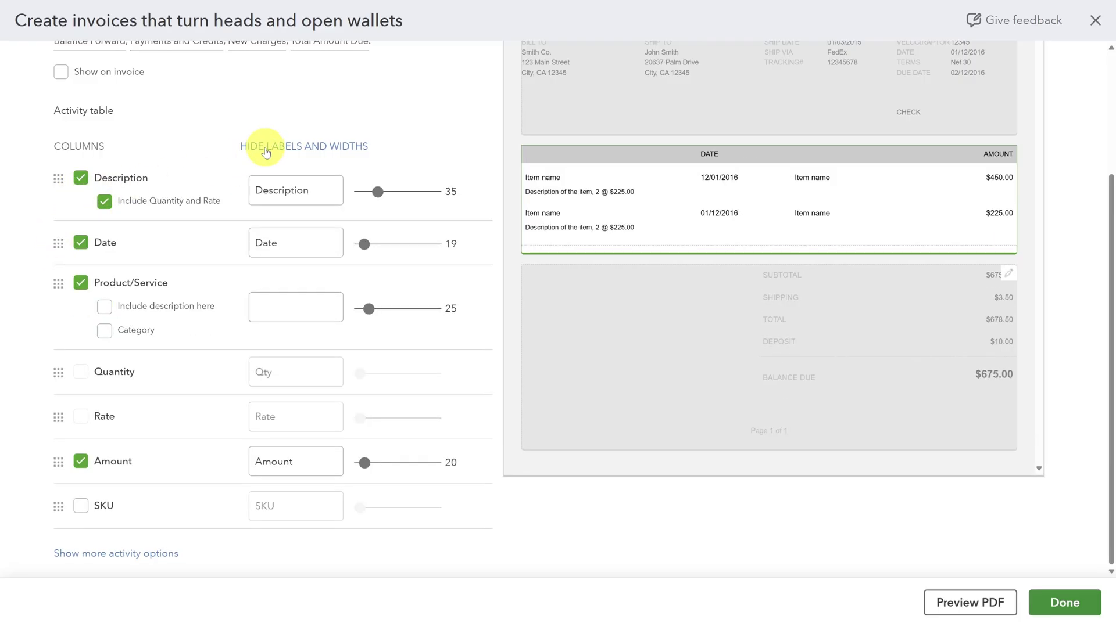
left_click_drag(59, 243, 60, 182)
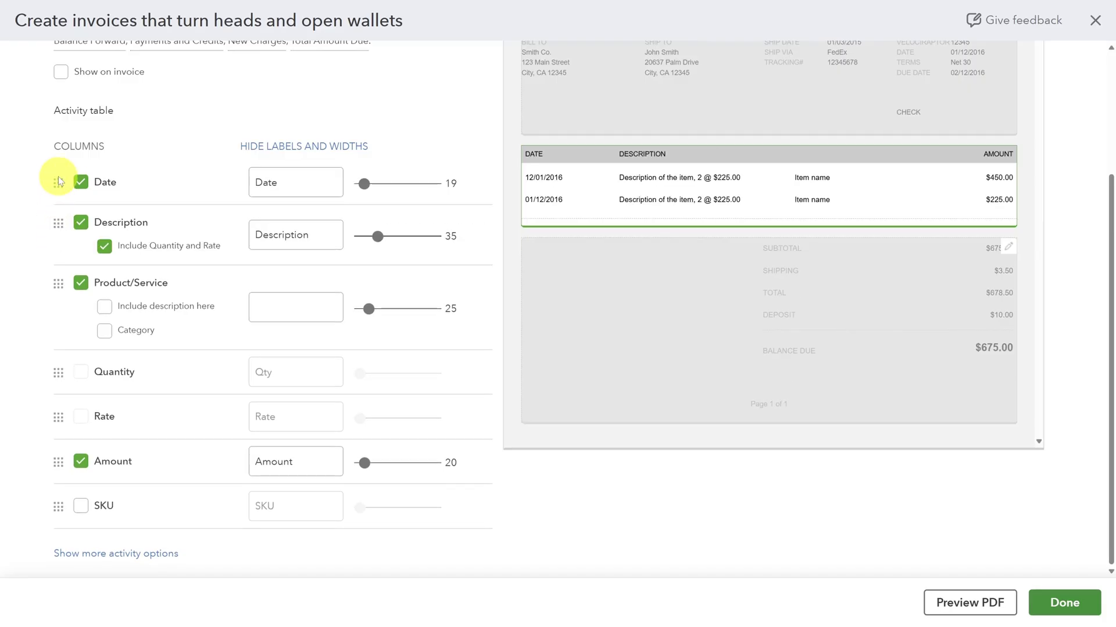
left_click(274, 308)
type("Item")
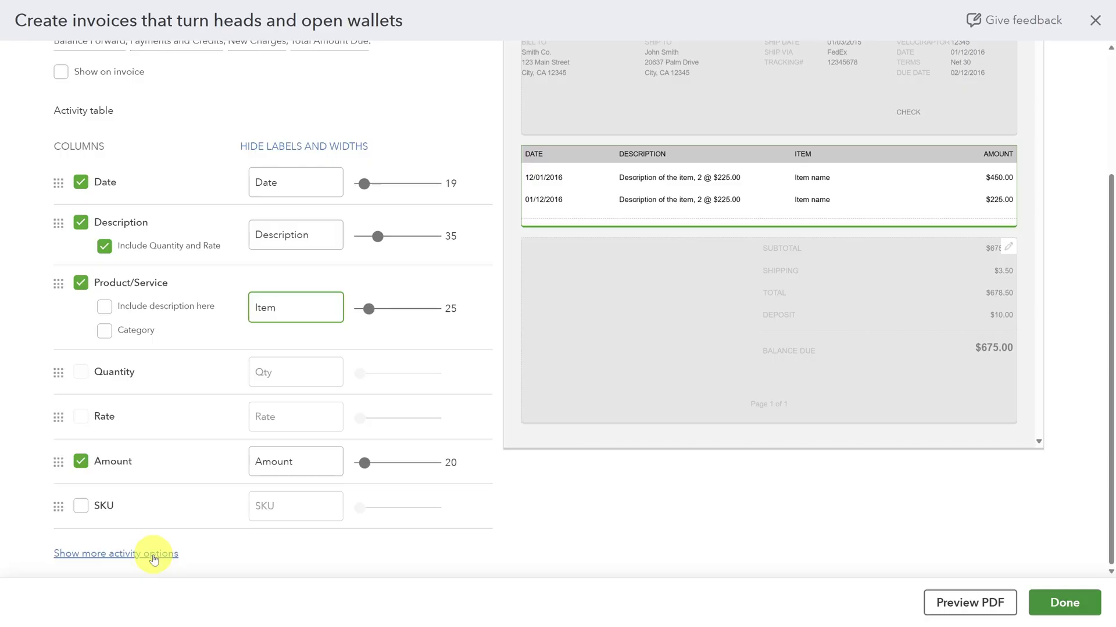
left_click(154, 556)
scroll(244, 454, "down", 2)
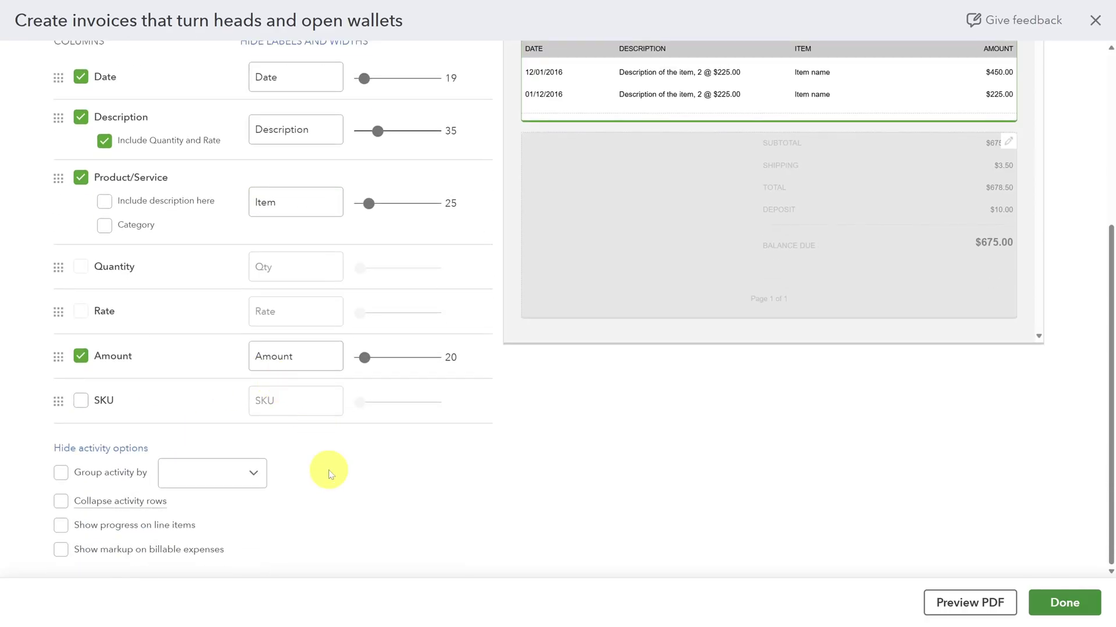
Step: Review the Group activity by choices and leave activity ungrouped
left_click(252, 475)
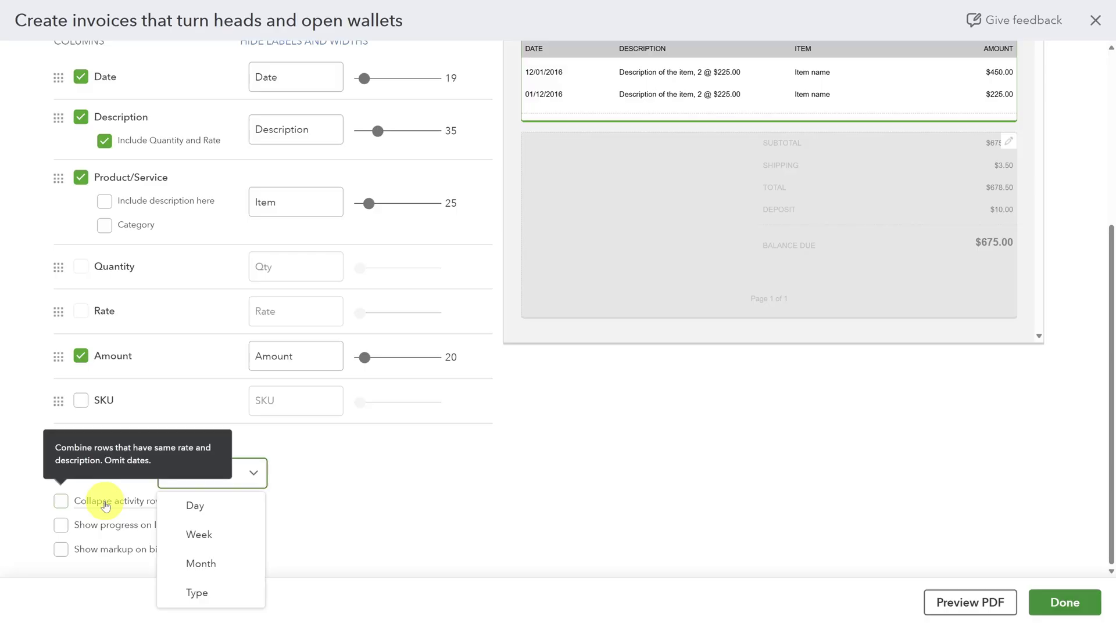
left_click(381, 497)
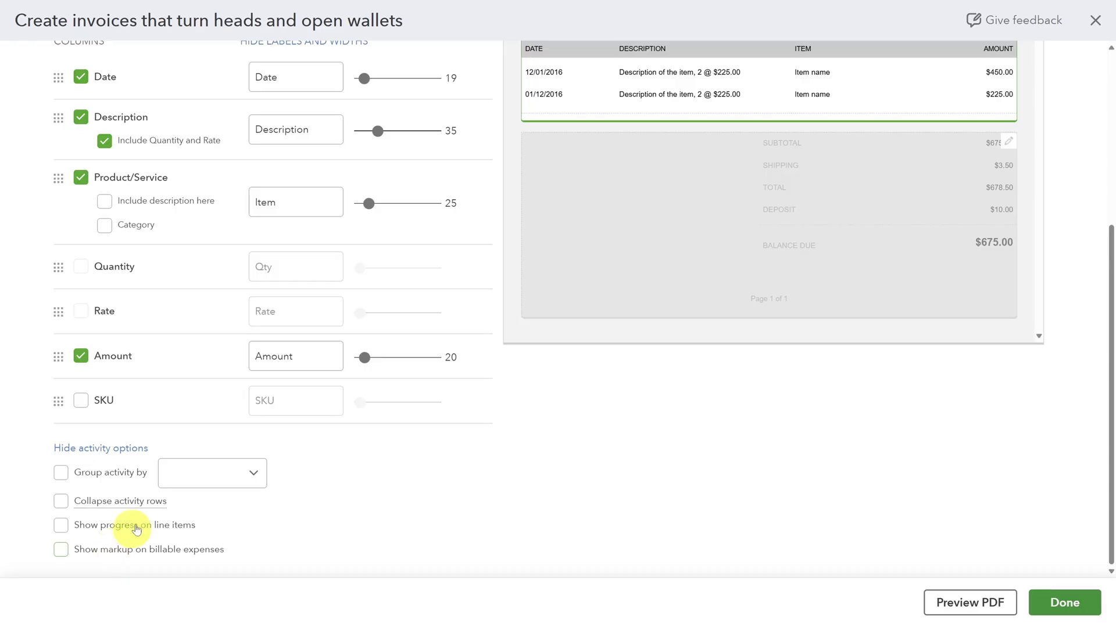
Step: Add an estimate summary to the invoice footer under Display
left_click(664, 229)
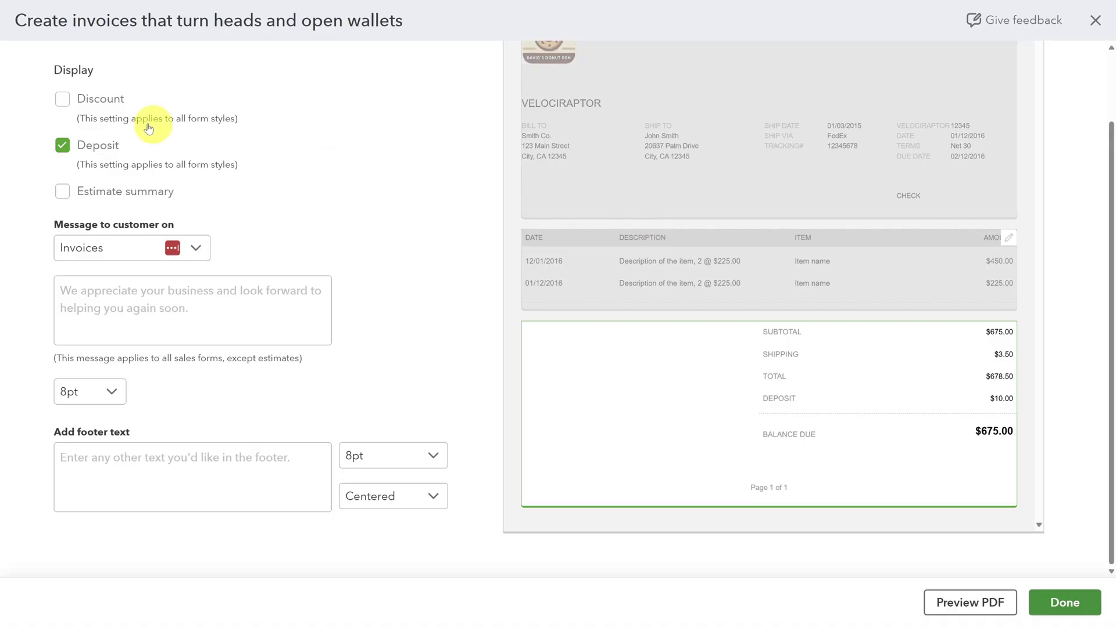
left_click(63, 194)
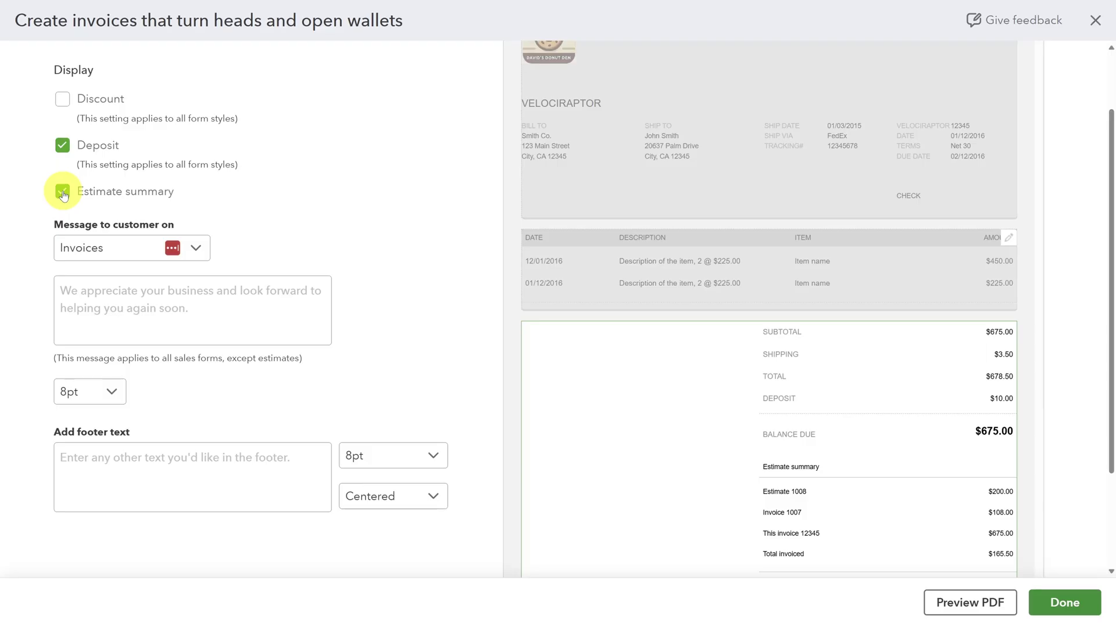
scroll(63, 195, "up", 2)
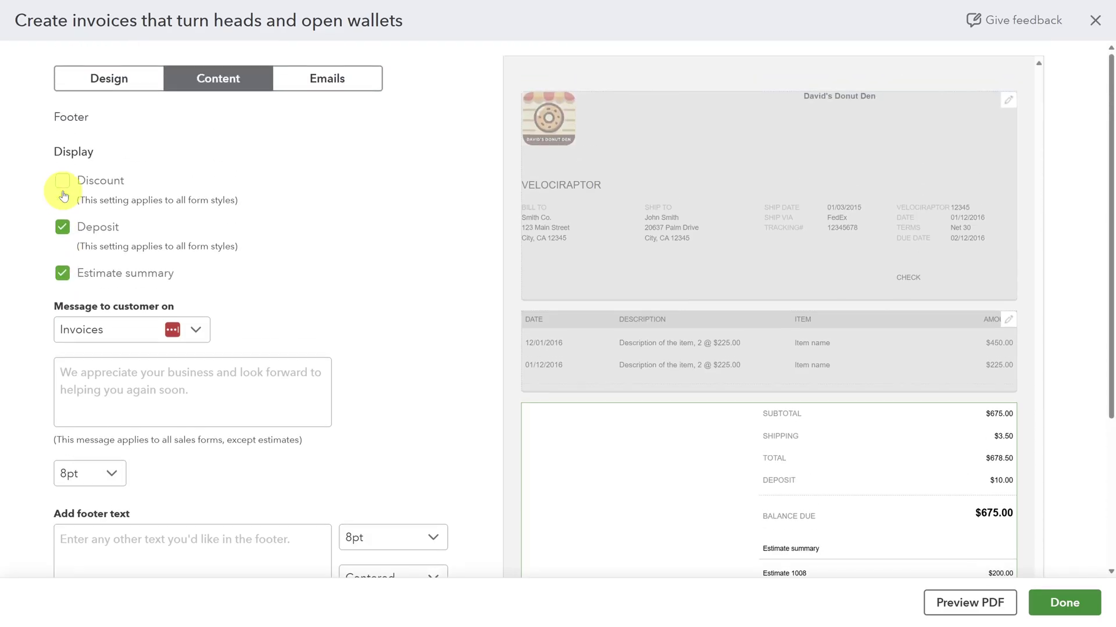
left_click(335, 78)
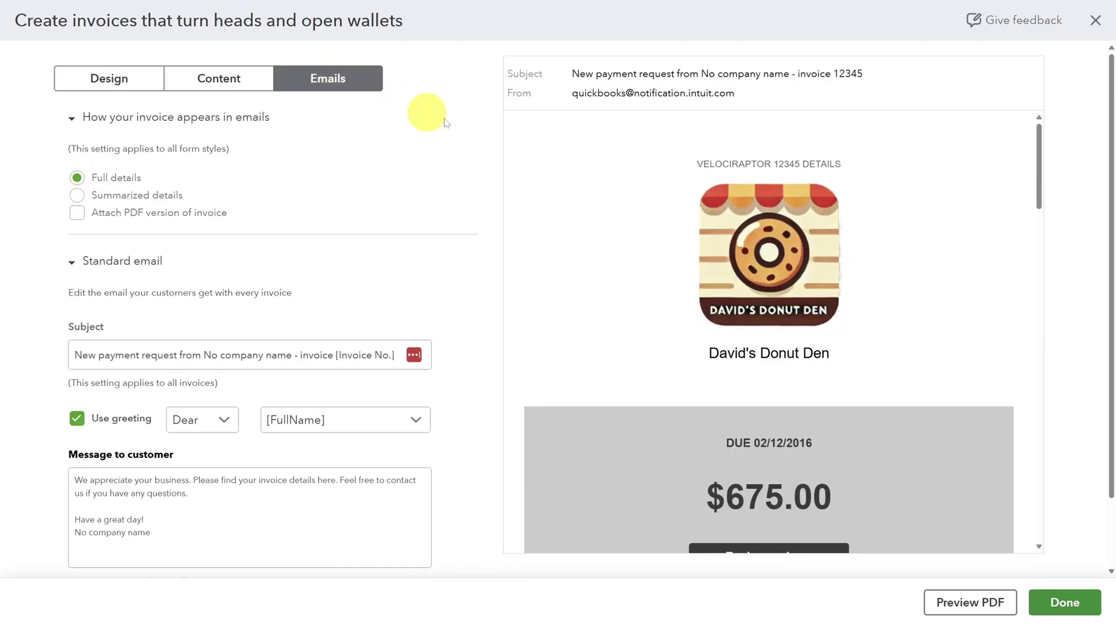
scroll(606, 187, "down", 3)
scroll(560, 186, "down", 2)
scroll(534, 170, "down", 2)
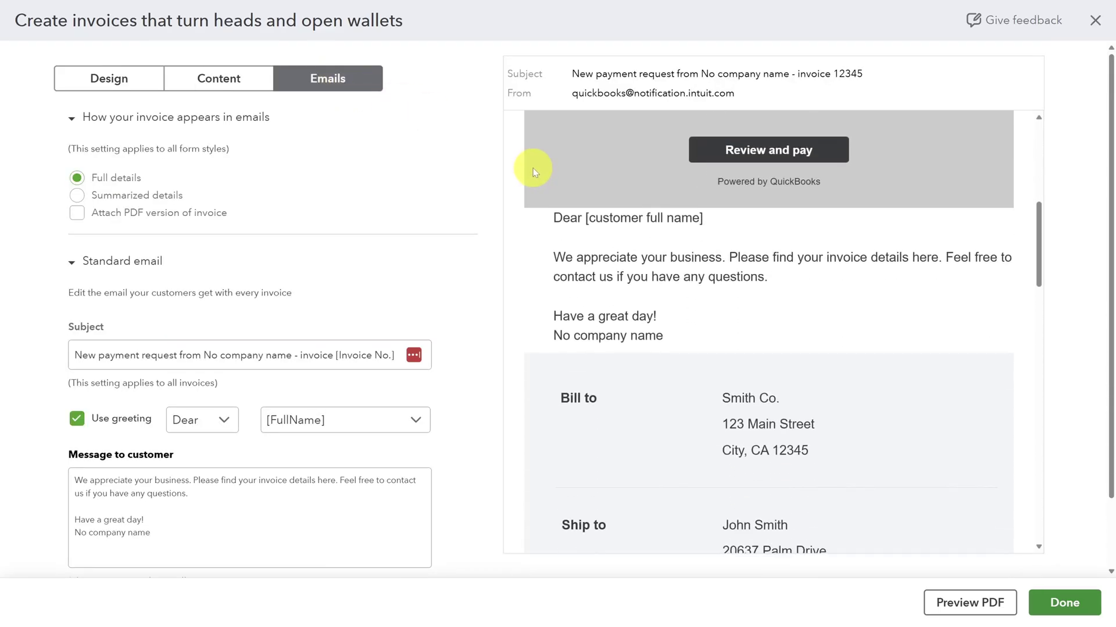
scroll(532, 168, "down", 1)
scroll(532, 172, "down", 2)
scroll(529, 177, "down", 3)
scroll(529, 177, "down", 3)
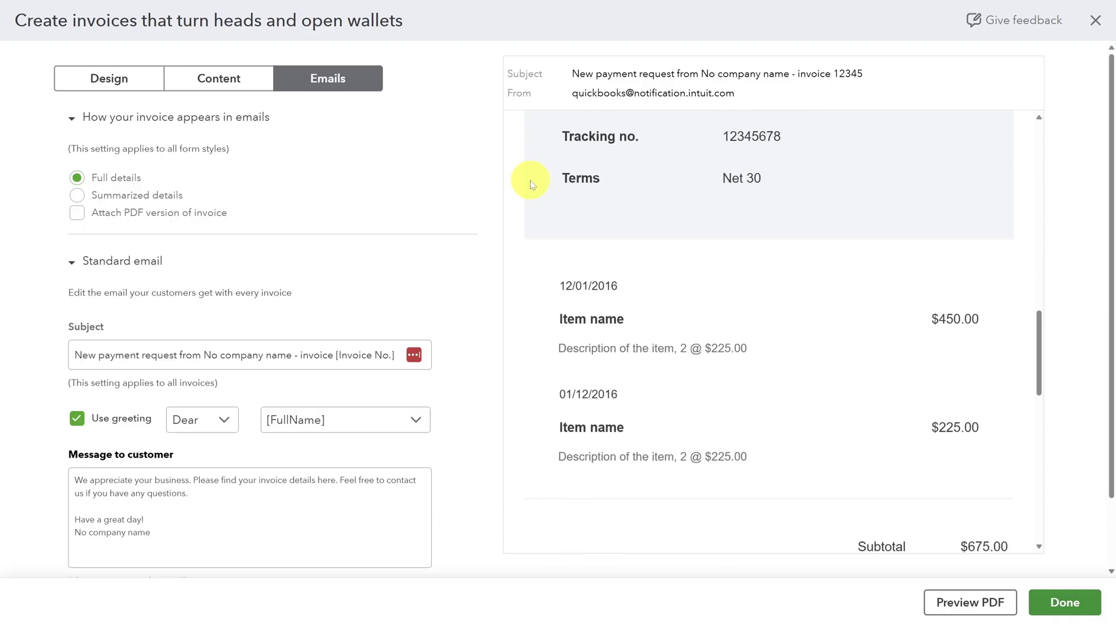
scroll(529, 179, "down", 1)
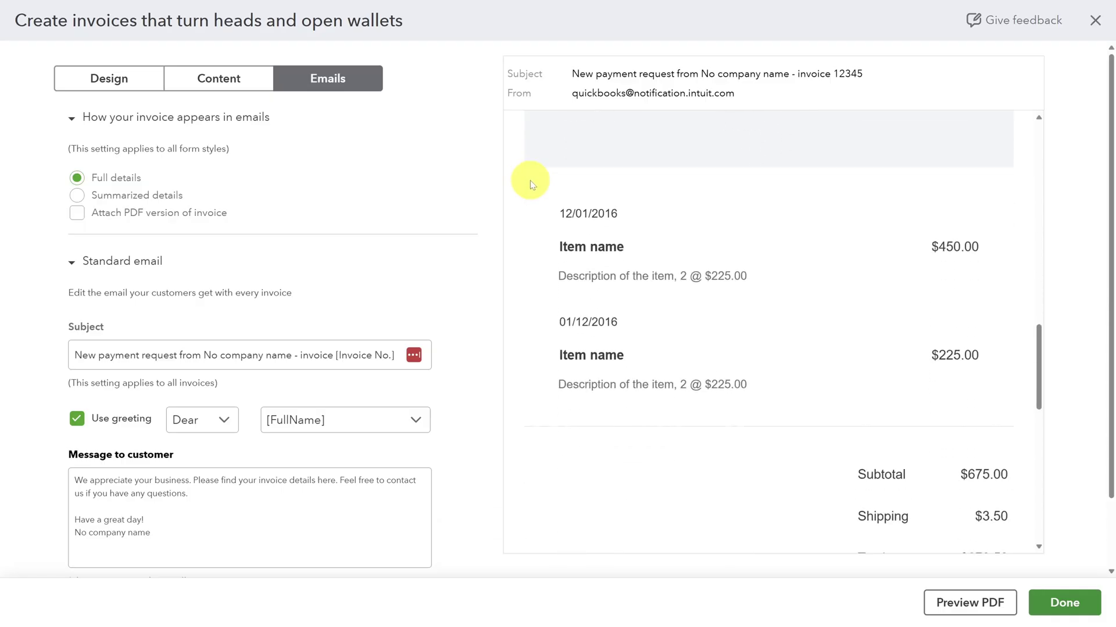
Step: Use summarized details with a PDF attached, and select the reminder subject's placeholder company name for David's Donut Den
left_click(78, 195)
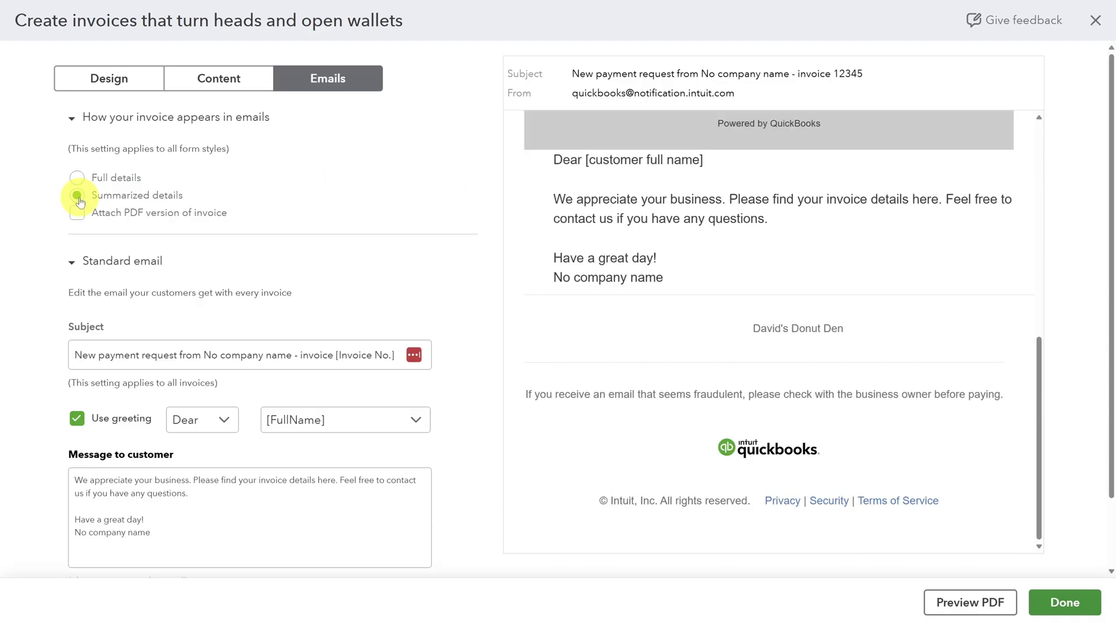
scroll(562, 258, "up", 3)
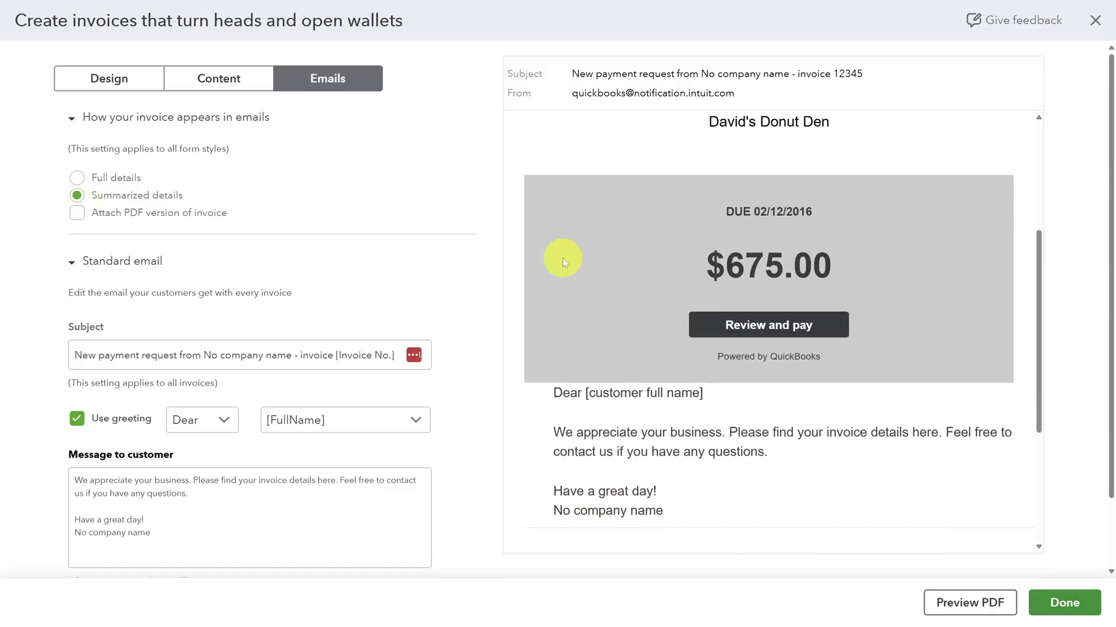
scroll(563, 258, "up", 2)
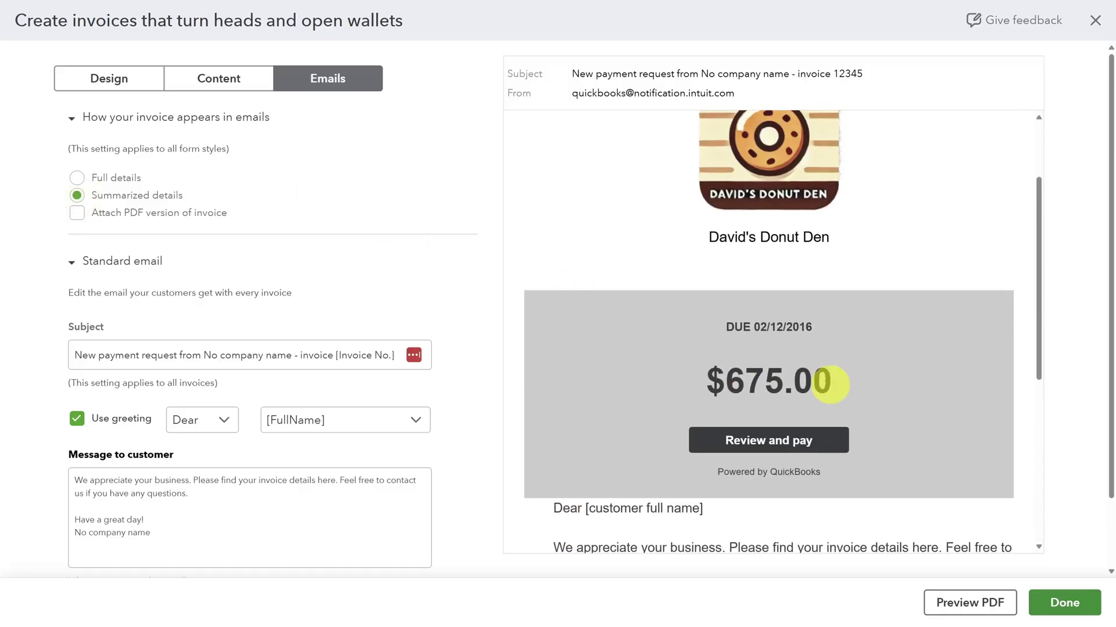
left_click(77, 215)
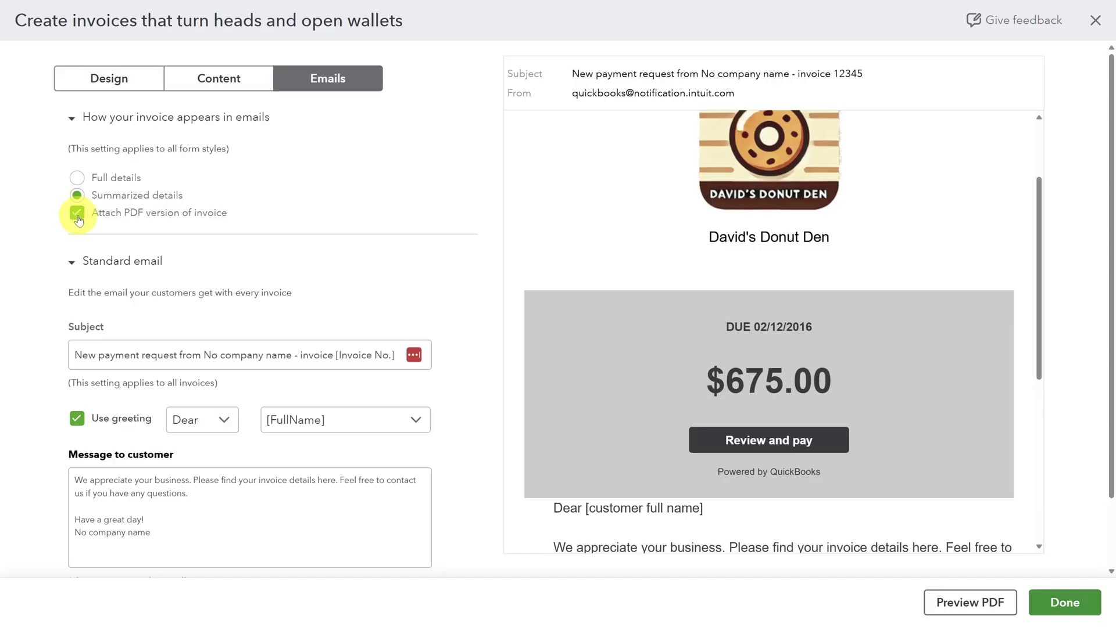
scroll(131, 244, "down", 1)
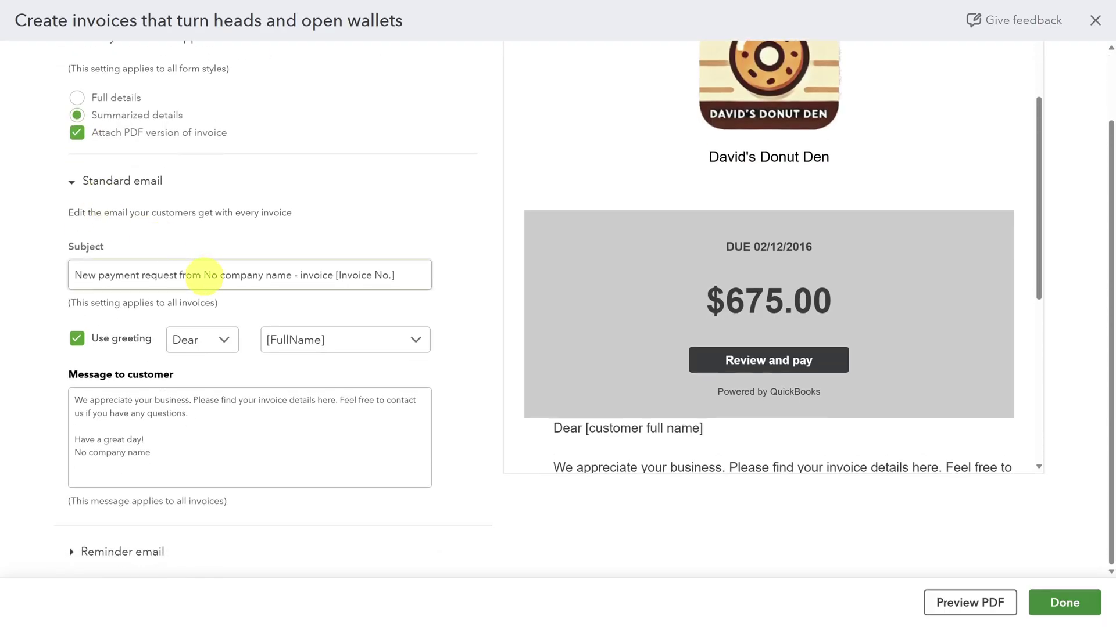
left_click_drag(203, 274, 294, 275)
type("David's Donut Den")
scroll(586, 299, "down", 2)
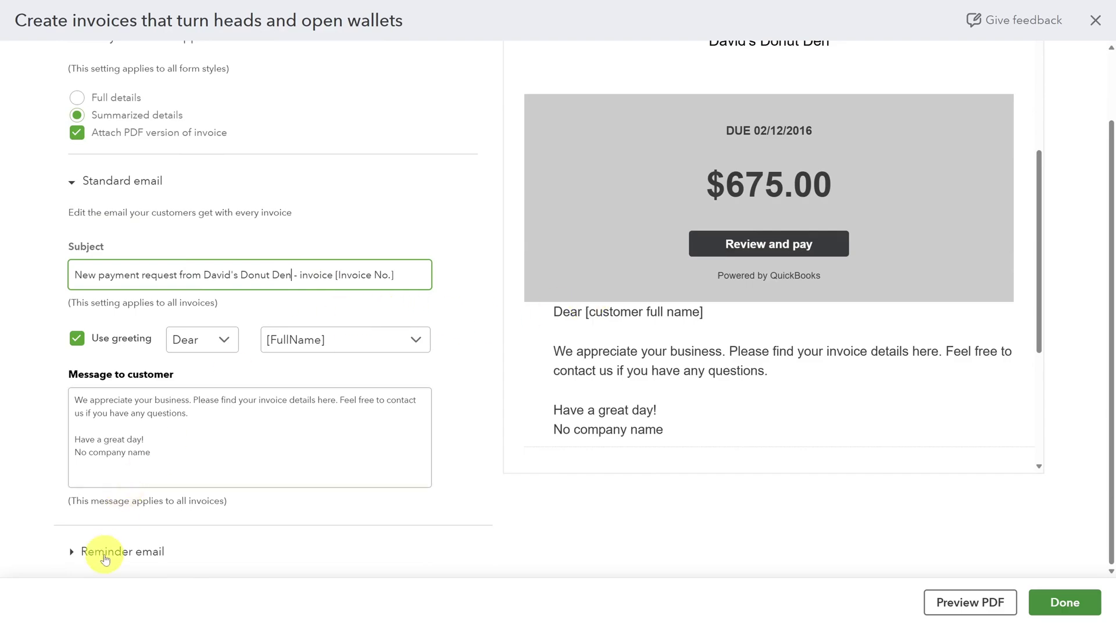
left_click(105, 551)
scroll(70, 475, "down", 1)
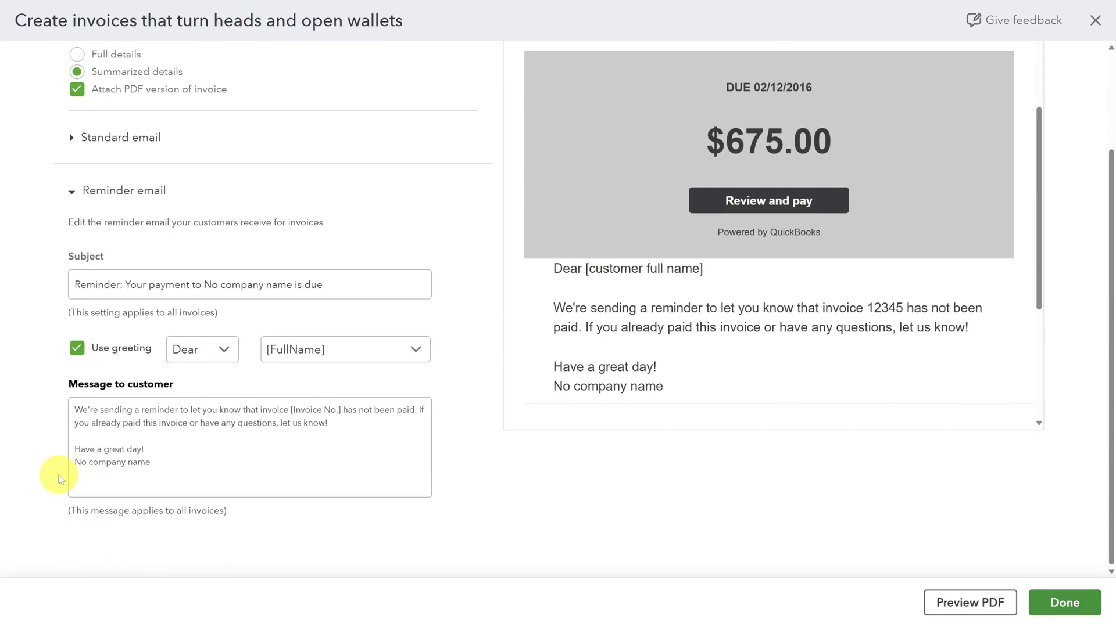
left_click_drag(204, 286, 294, 285)
type("David's Donut Den")
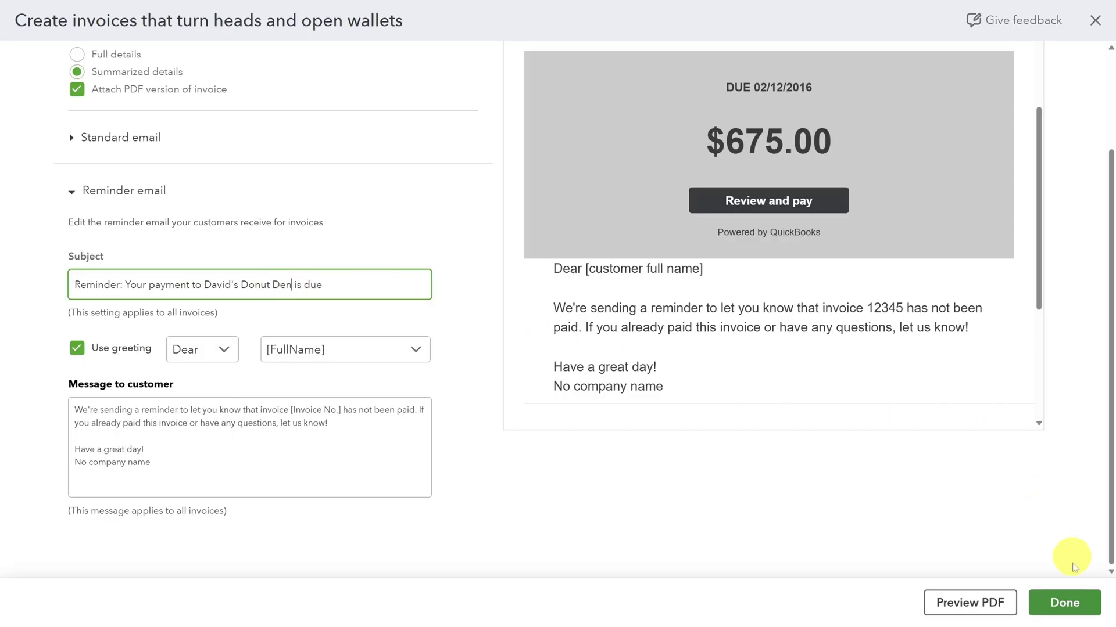
Step: Save the template, open invoice 1005 for Liz's Lounge and apply Demo Template 04-25
left_click(1061, 613)
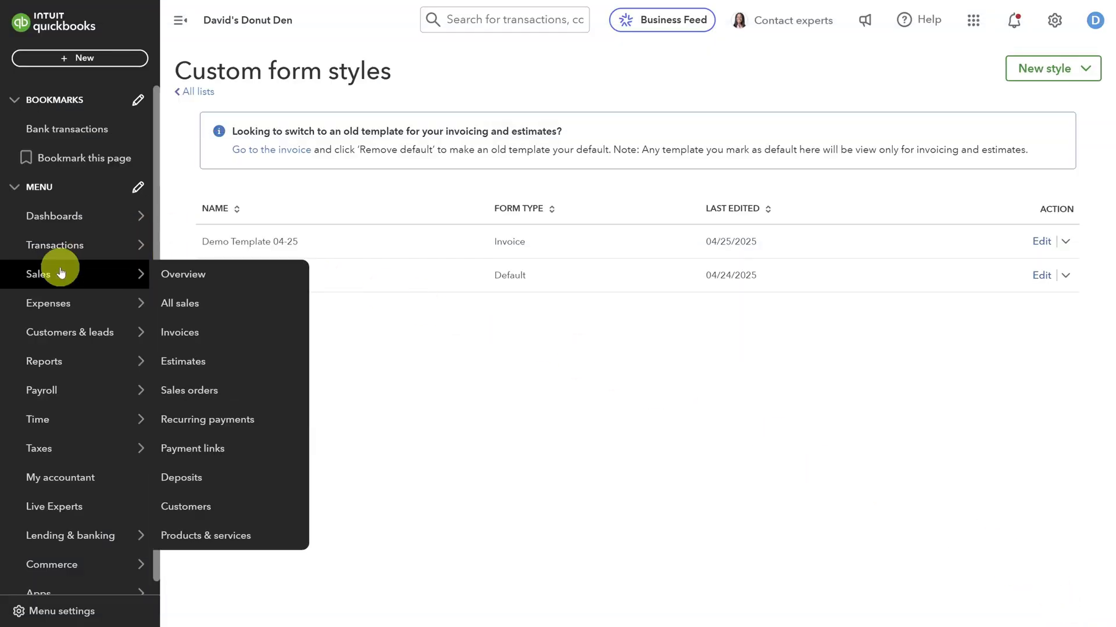
mouse_move(52, 273)
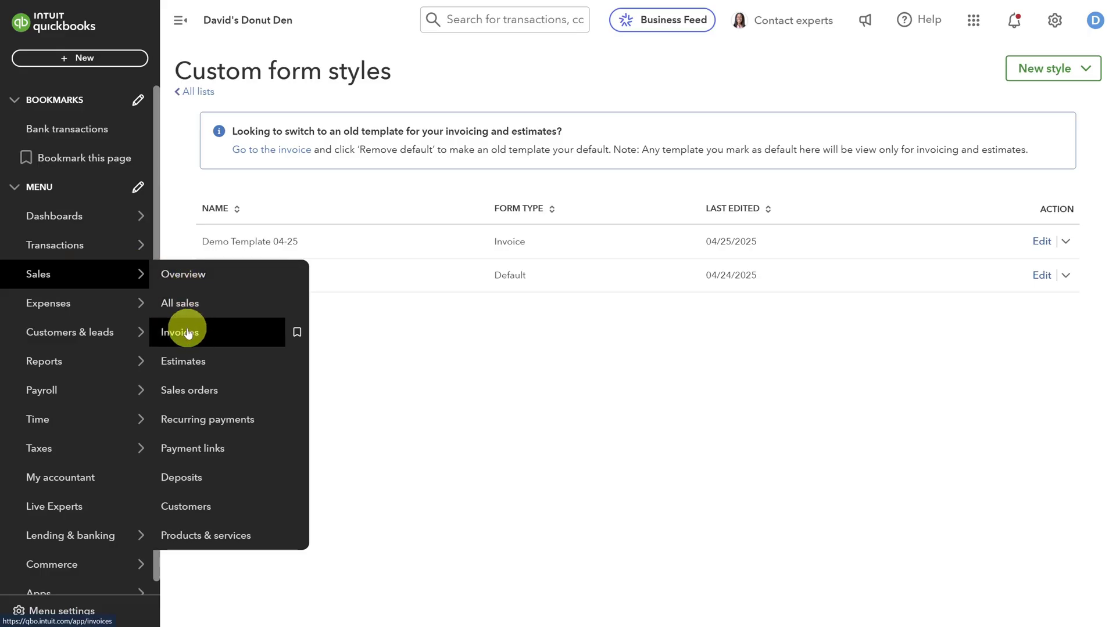
left_click(187, 333)
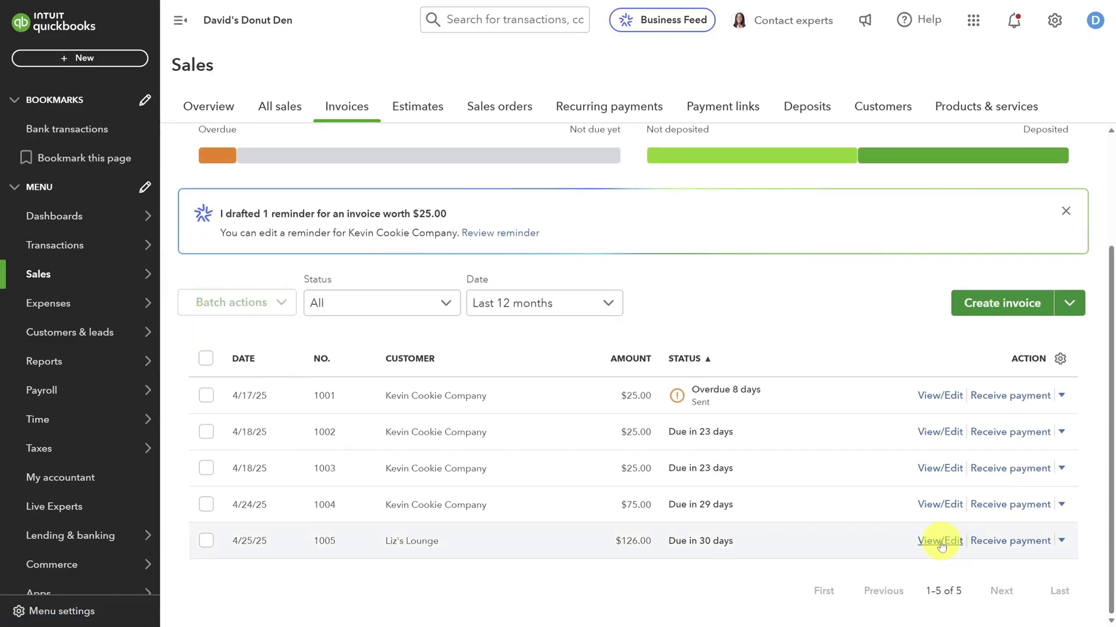
left_click(939, 541)
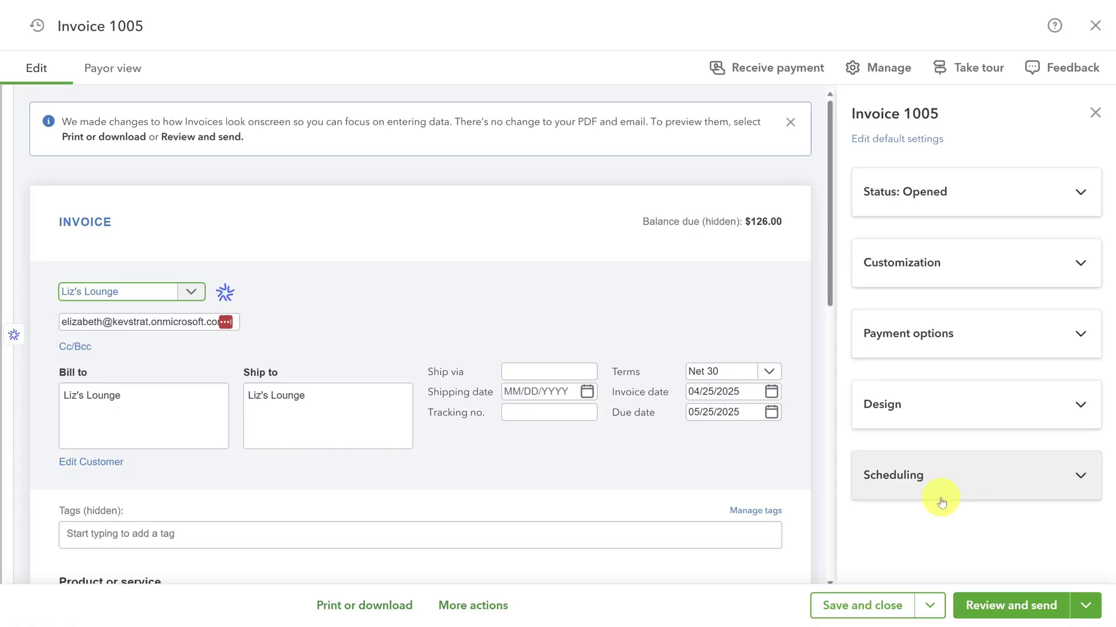
left_click(944, 402)
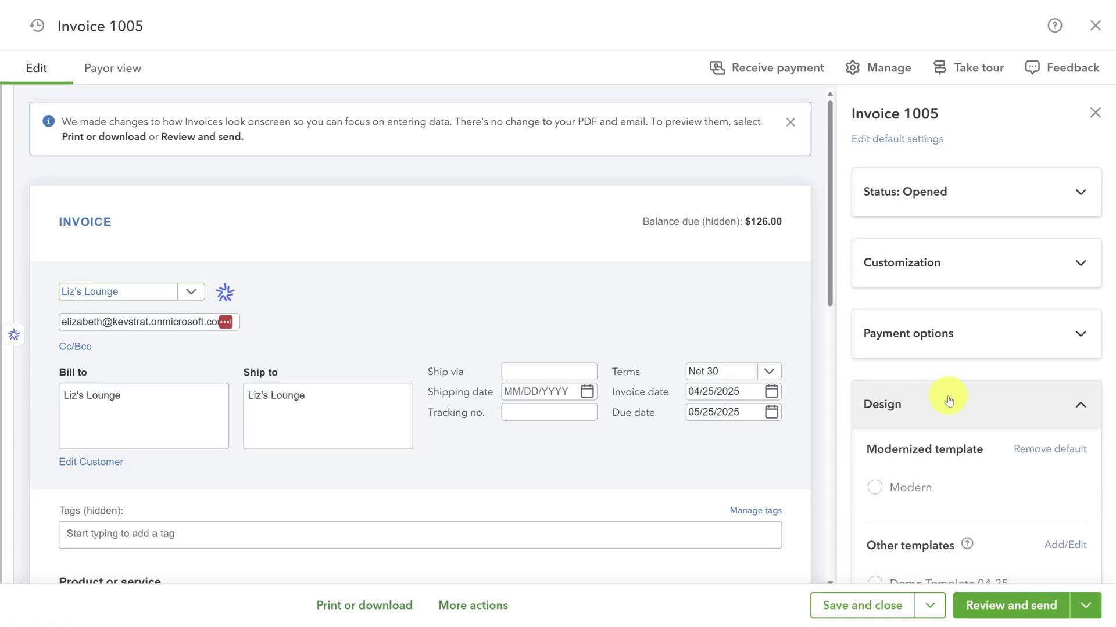
left_click(874, 469)
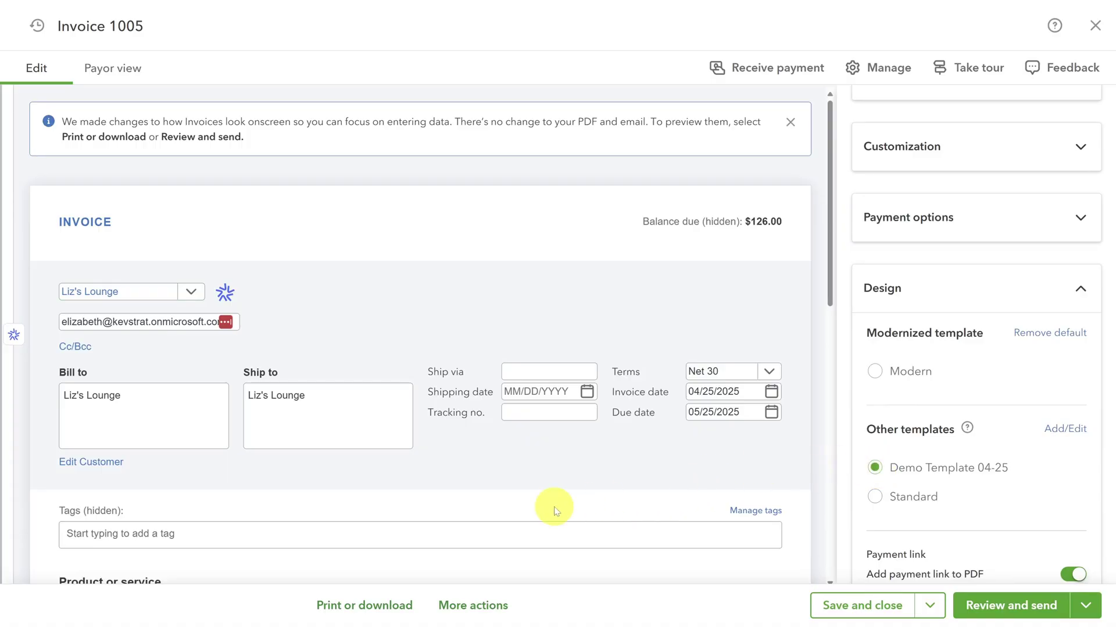
Step: Check the print preview, set the invoice to send later, and go to Review and send
left_click(360, 611)
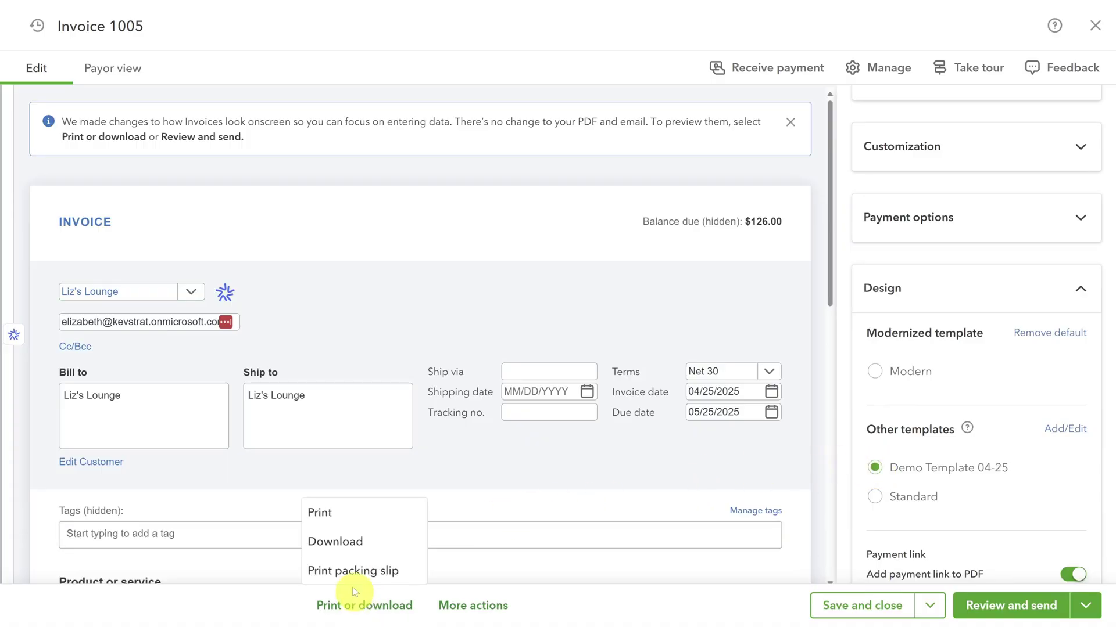
left_click(319, 515)
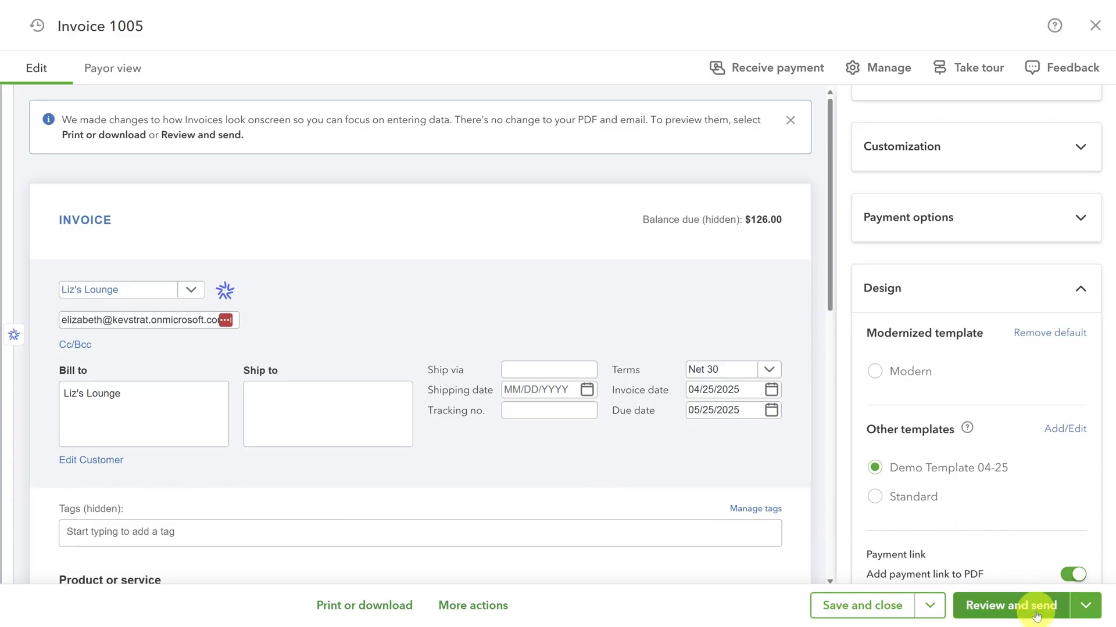
scroll(977, 470, "down", 1)
scroll(964, 458, "down", 1)
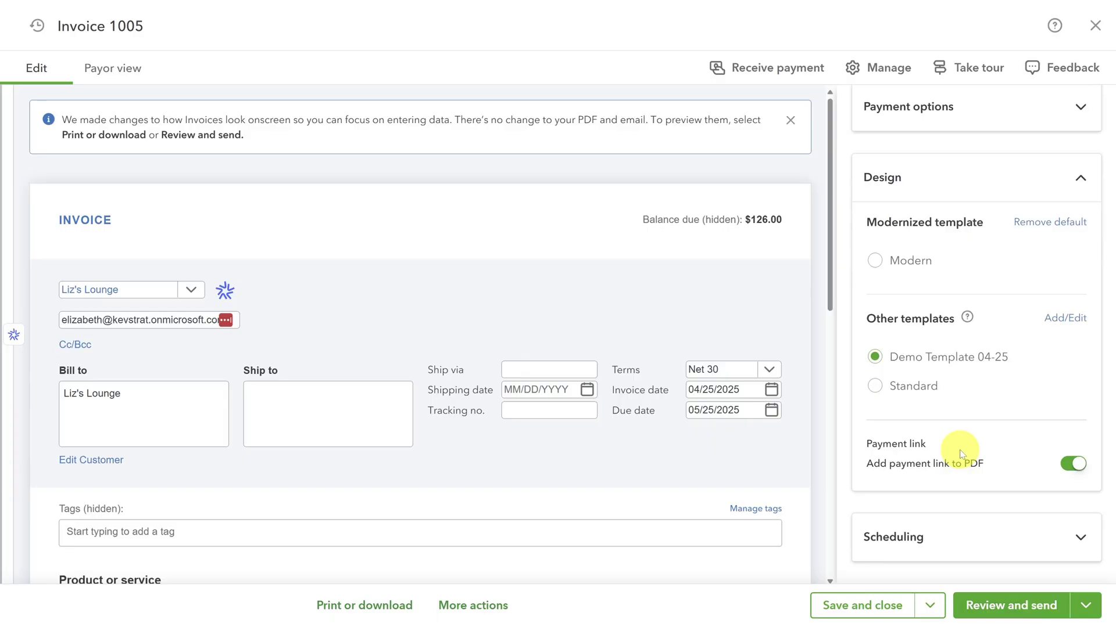
left_click(965, 542)
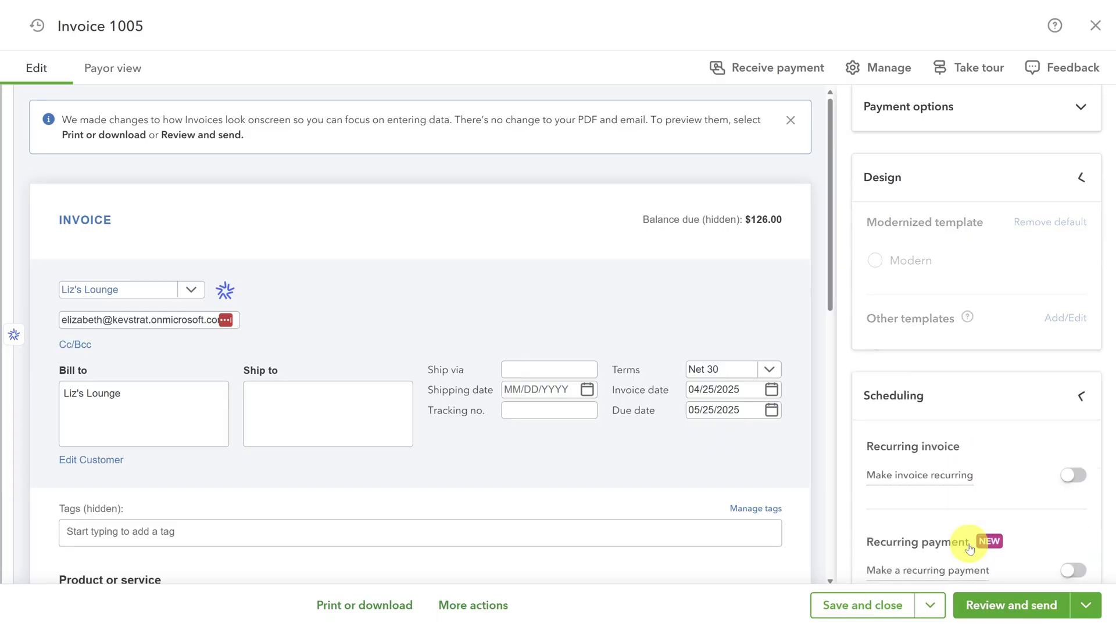
scroll(968, 544, "down", 1)
left_click(1071, 428)
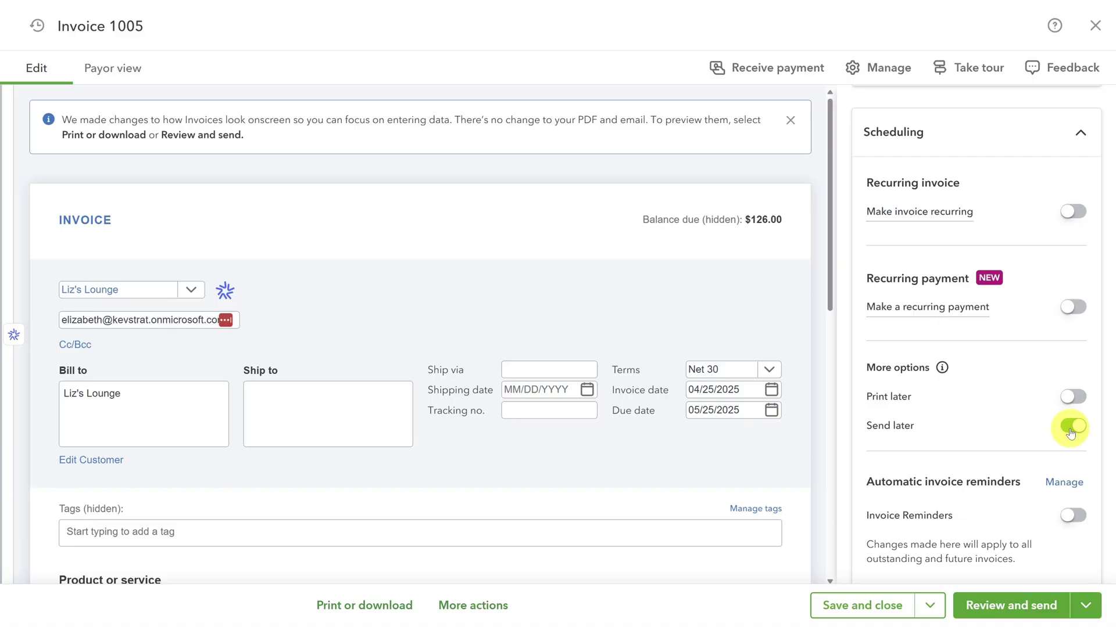
left_click(1001, 610)
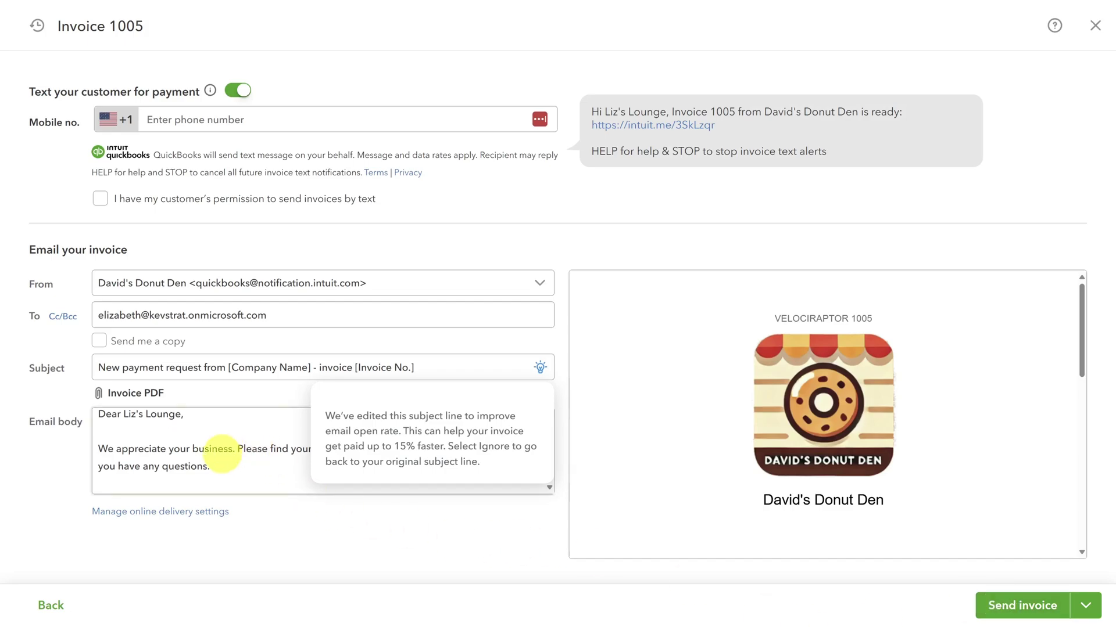
scroll(220, 454, "down", 2)
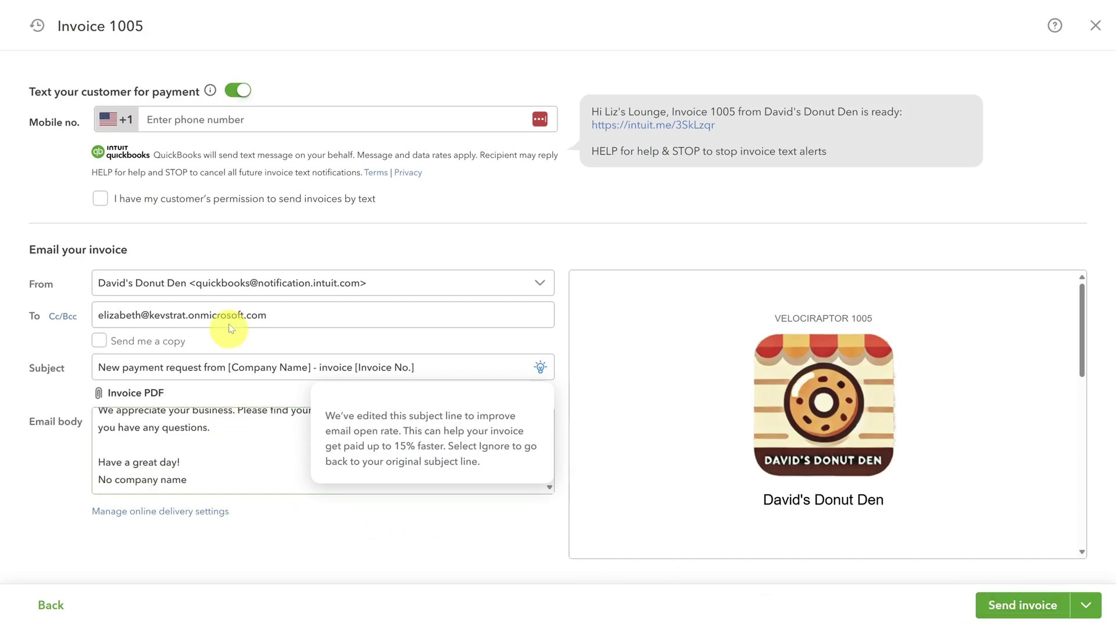
Step: Send invoice 1005 without a text alert, rate invoicing very happy and dismiss the survey
left_click(237, 91)
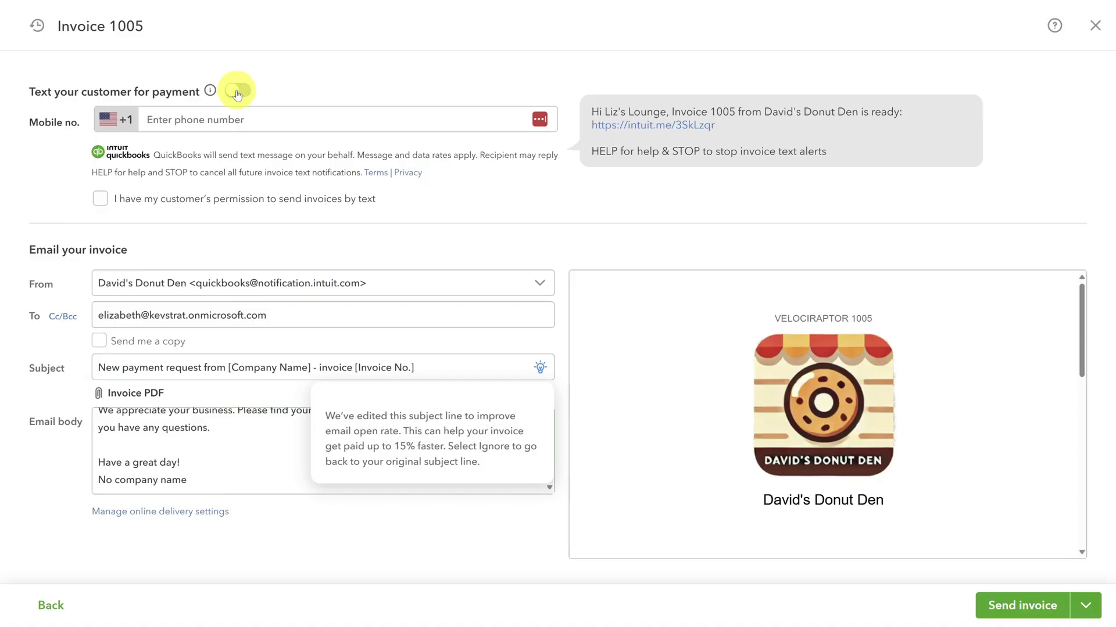
left_click(1011, 605)
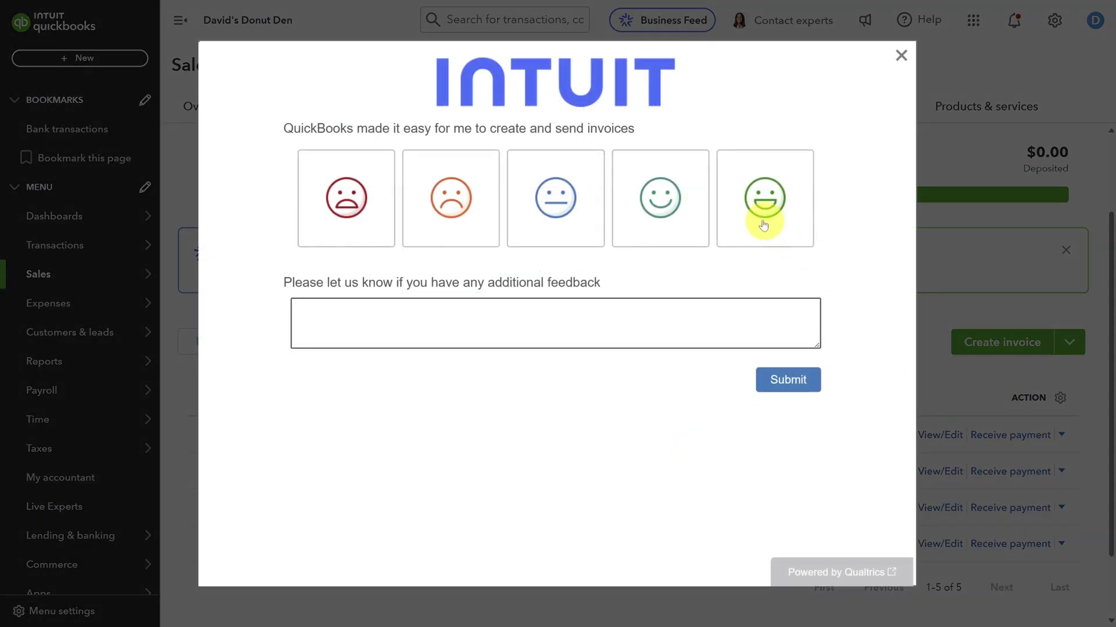
left_click(762, 224)
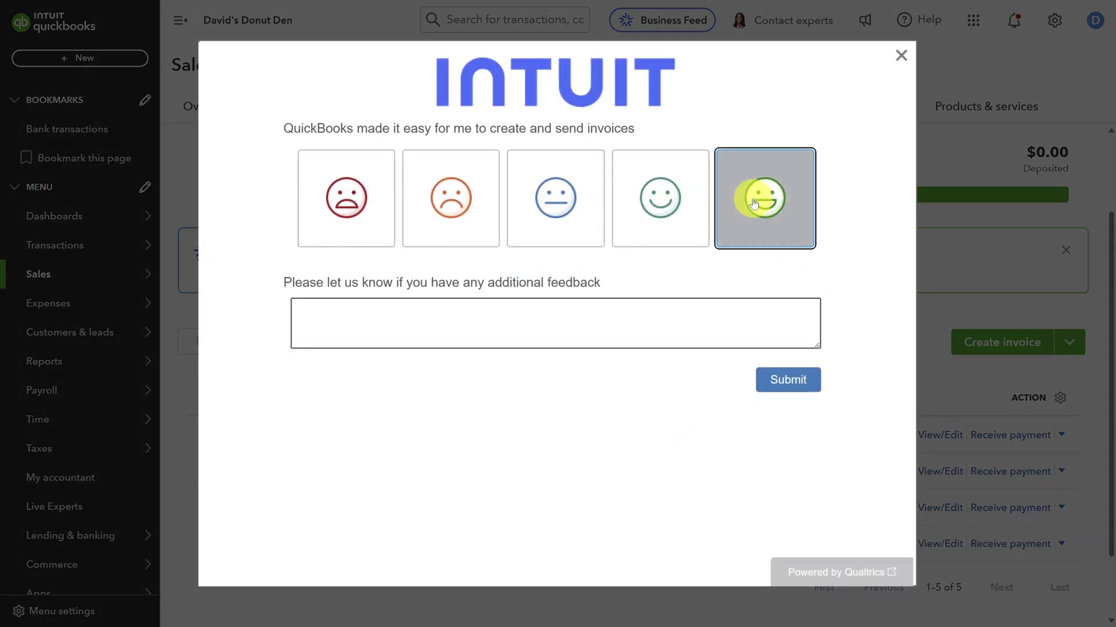
left_click(902, 55)
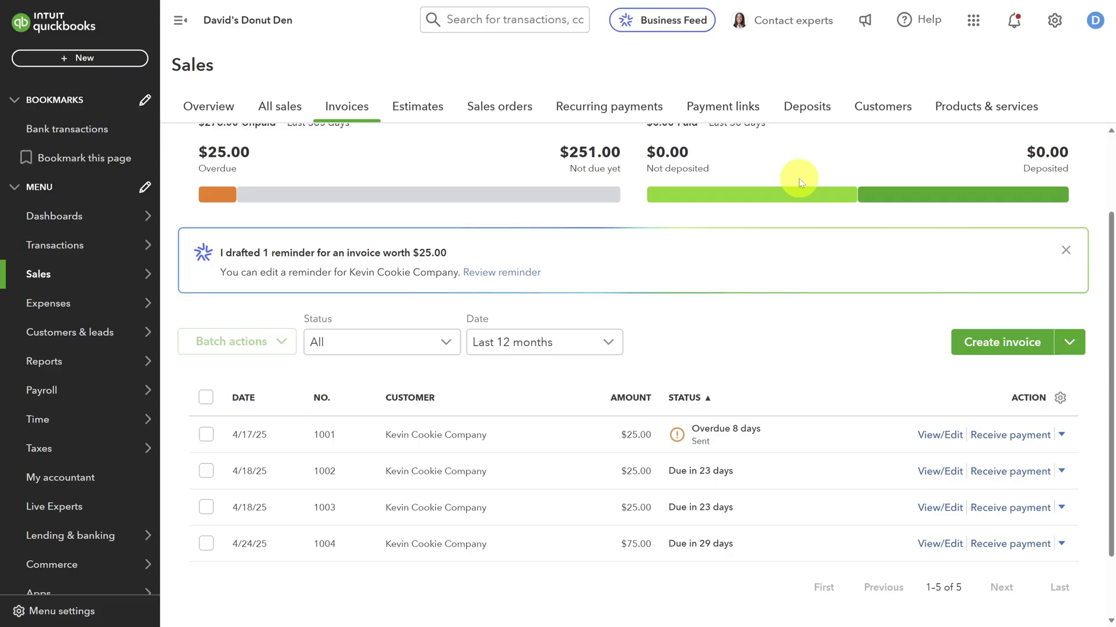
Step: Start a new invoice and open Autofill with a text source
left_click(119, 58)
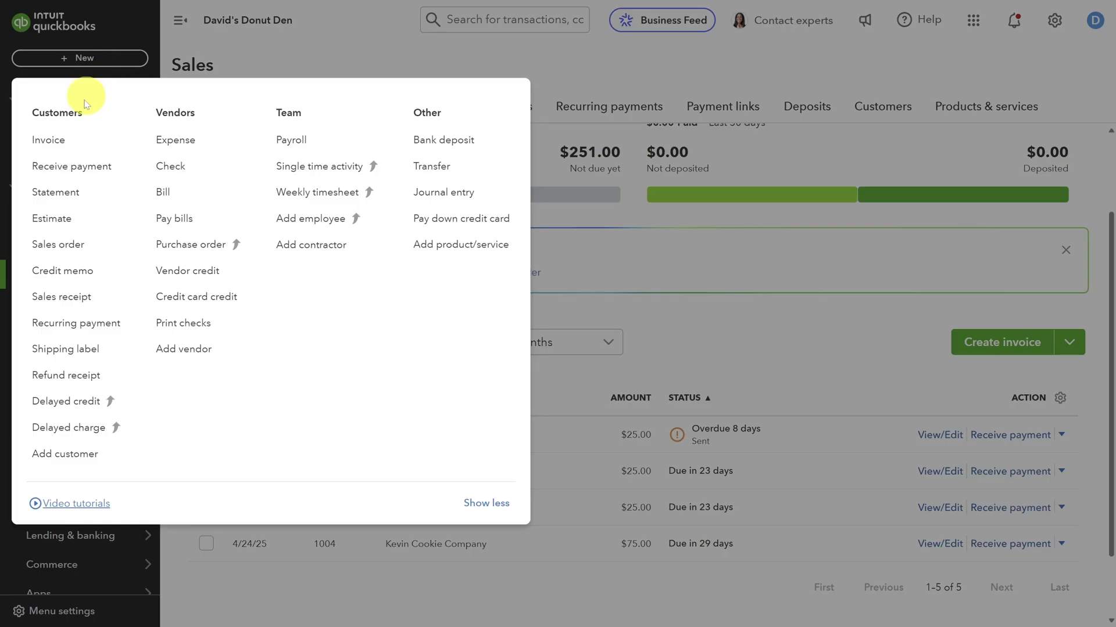
left_click(60, 141)
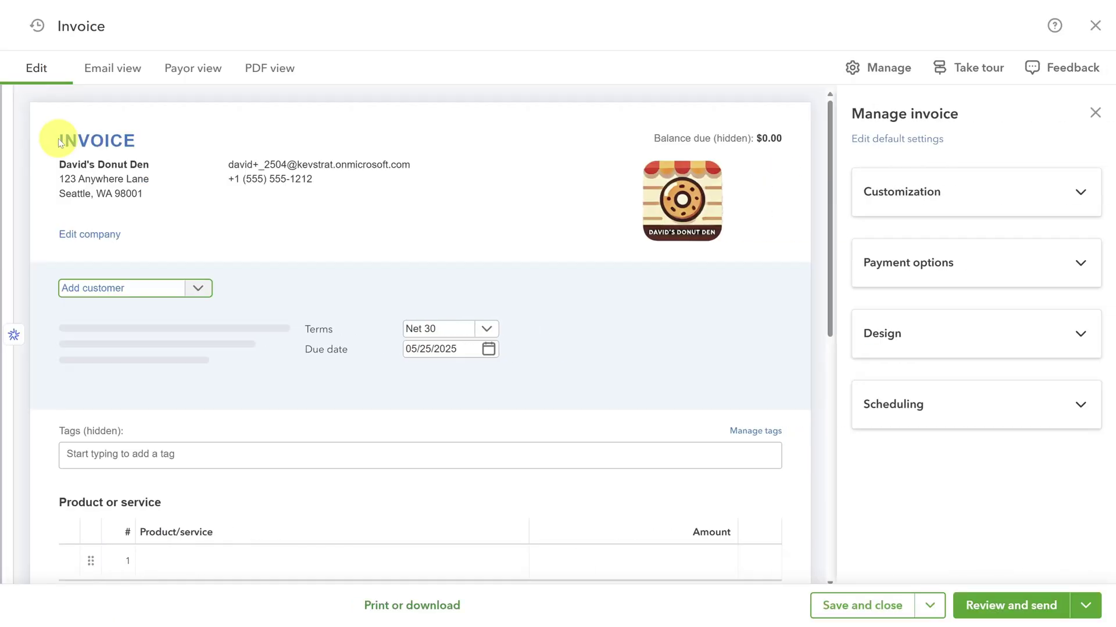
left_click(14, 335)
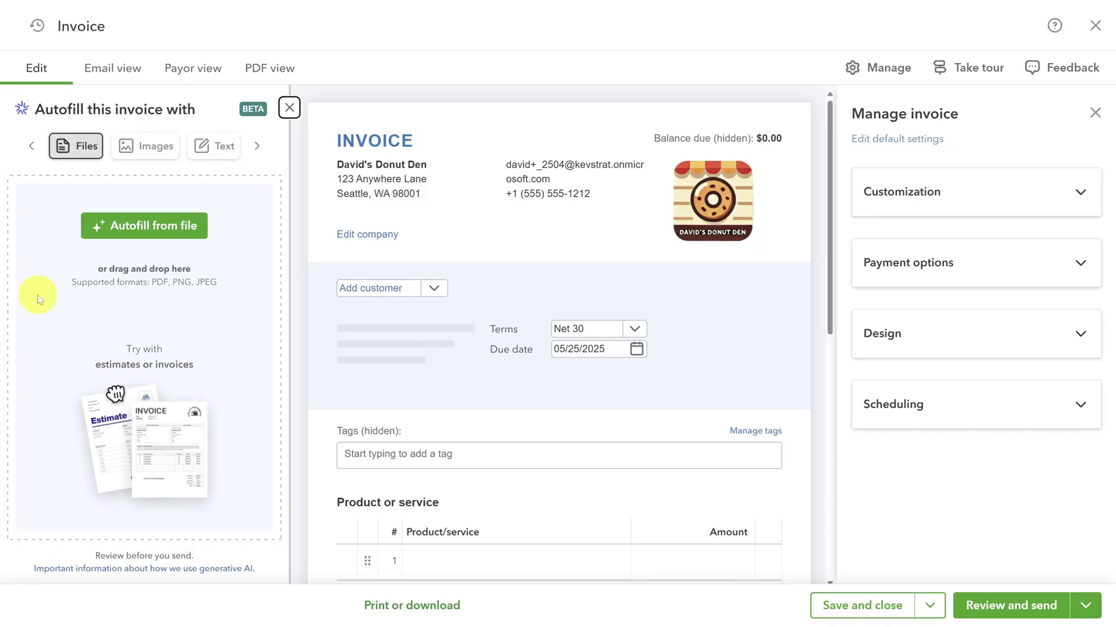
left_click(134, 154)
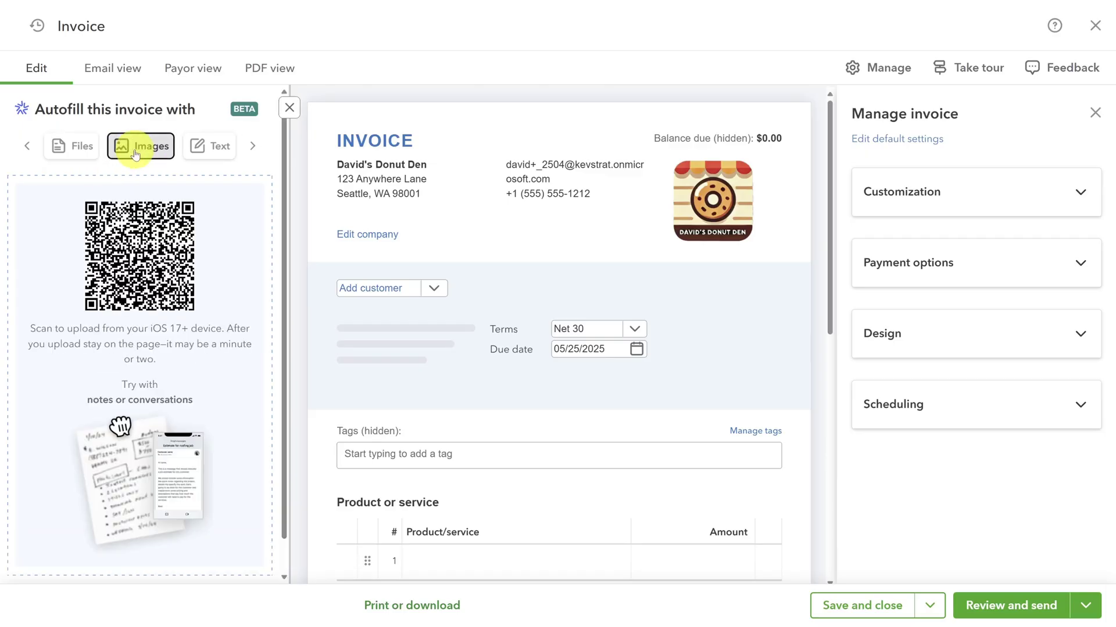
left_click(212, 149)
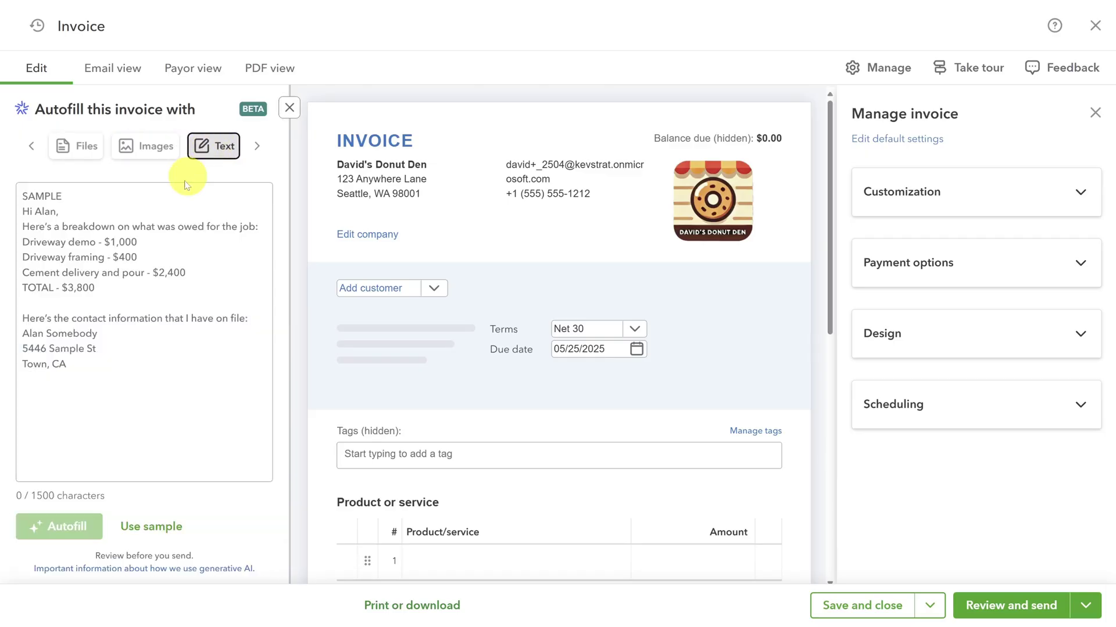
Step: Paste the Kevin Cookie Company order list and autofill the invoice from it
left_click(143, 231)
type("Order for Kevin Cookie Company 3 Cookies @ $15.00 each 4 Glazed Donut @ $24.00 each 2 Apple Fritter @ $29.00 each")
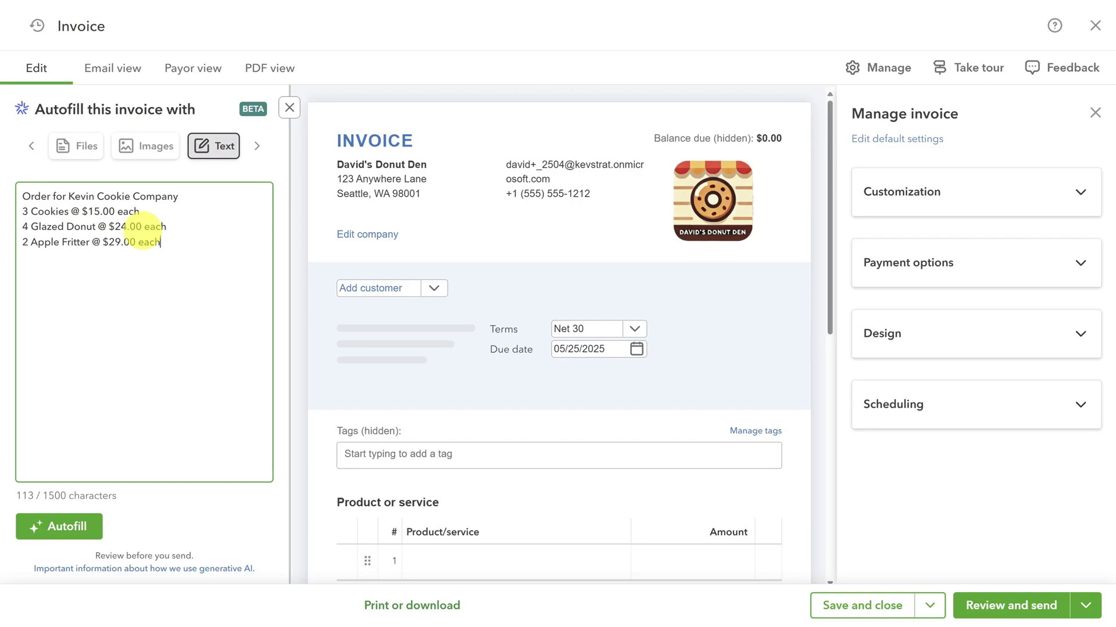
left_click_drag(139, 212, 10, 217)
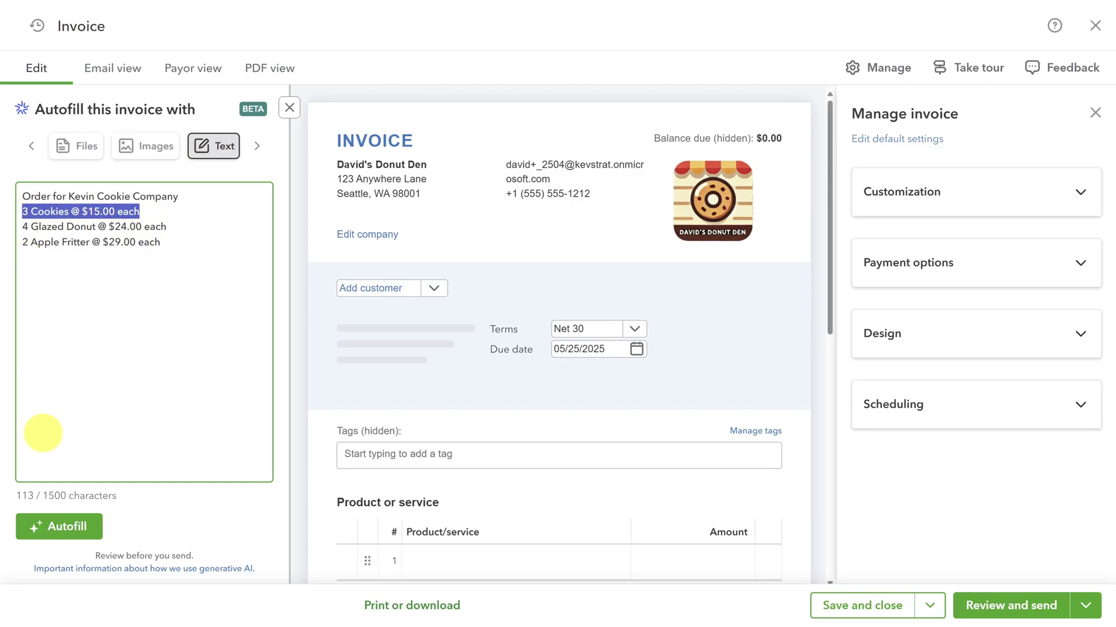
left_click(61, 529)
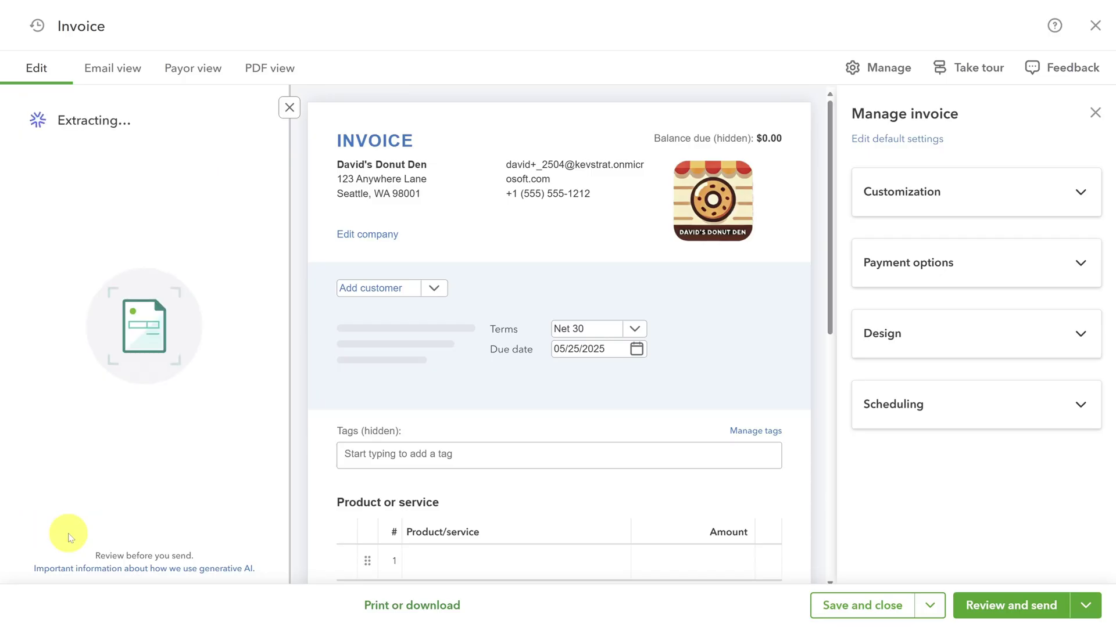
scroll(394, 298, "down", 2)
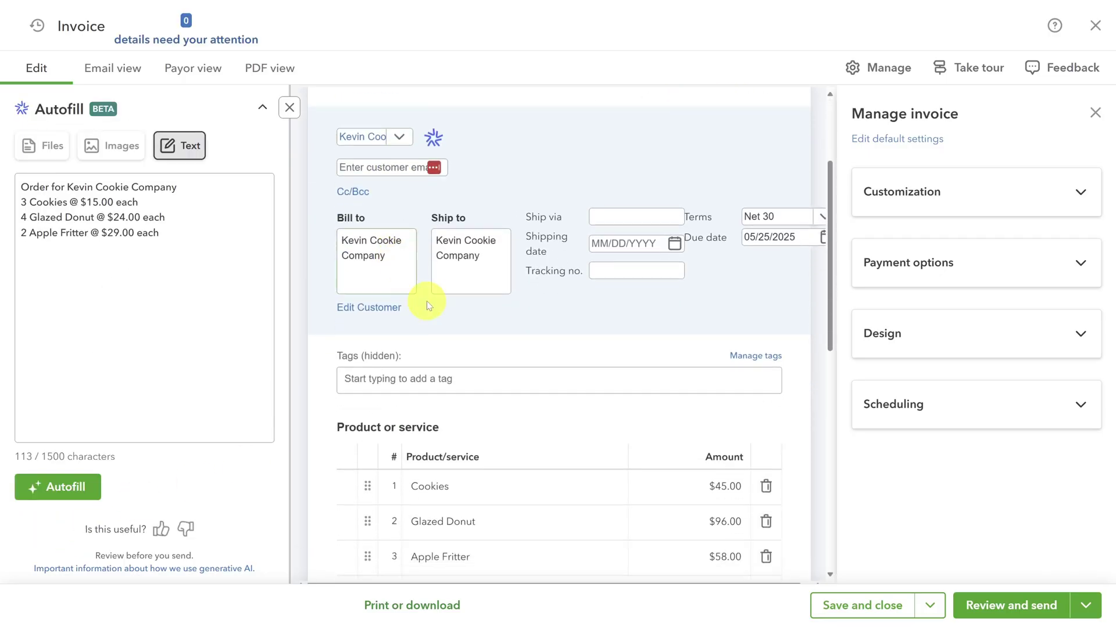
scroll(423, 304, "down", 2)
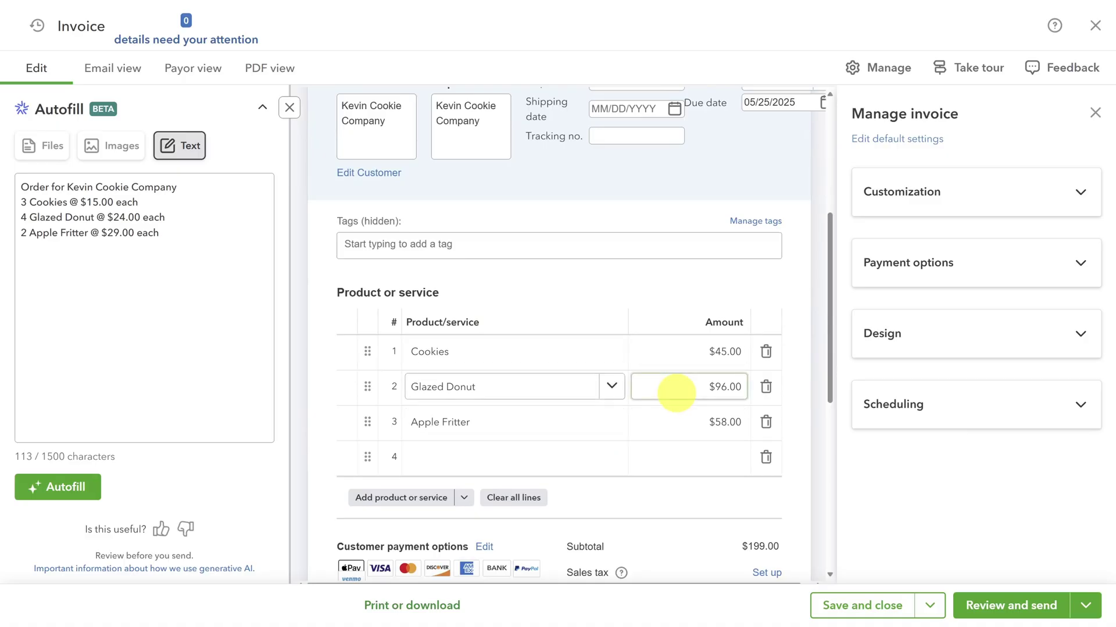
left_click(1096, 25)
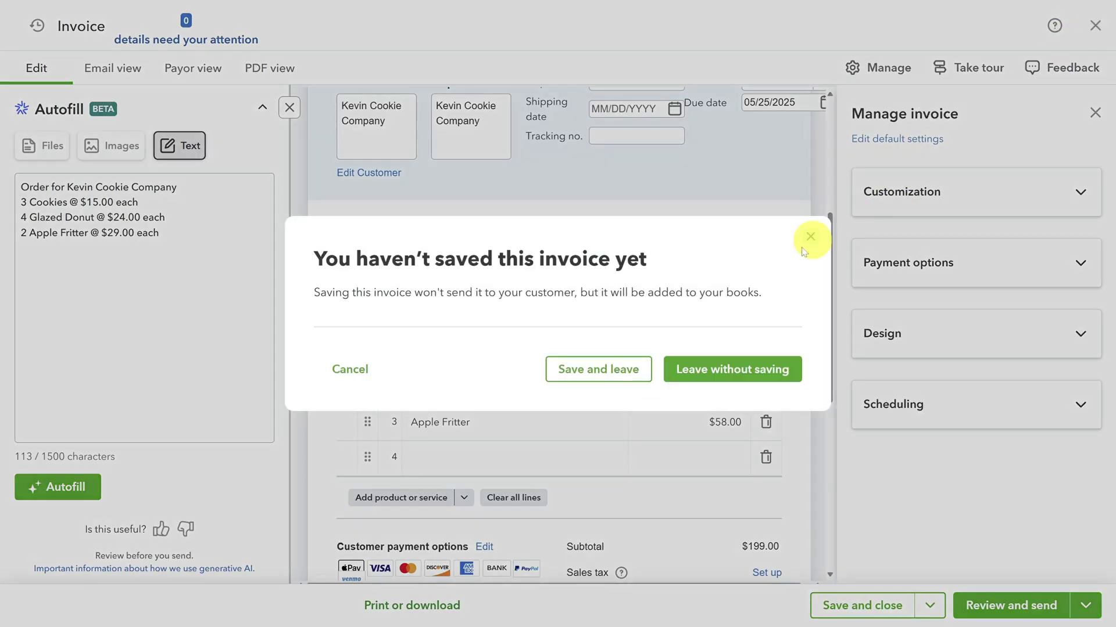
Step: Leave the autofilled invoice unsaved and go to the Sales section of Account and settings
left_click(691, 362)
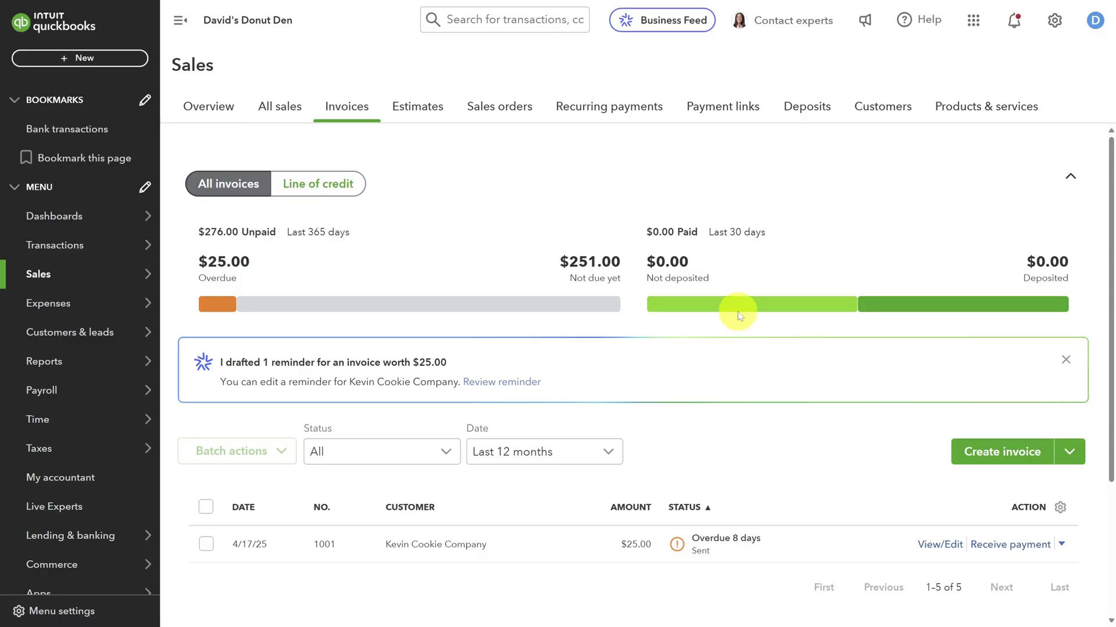
left_click(1053, 23)
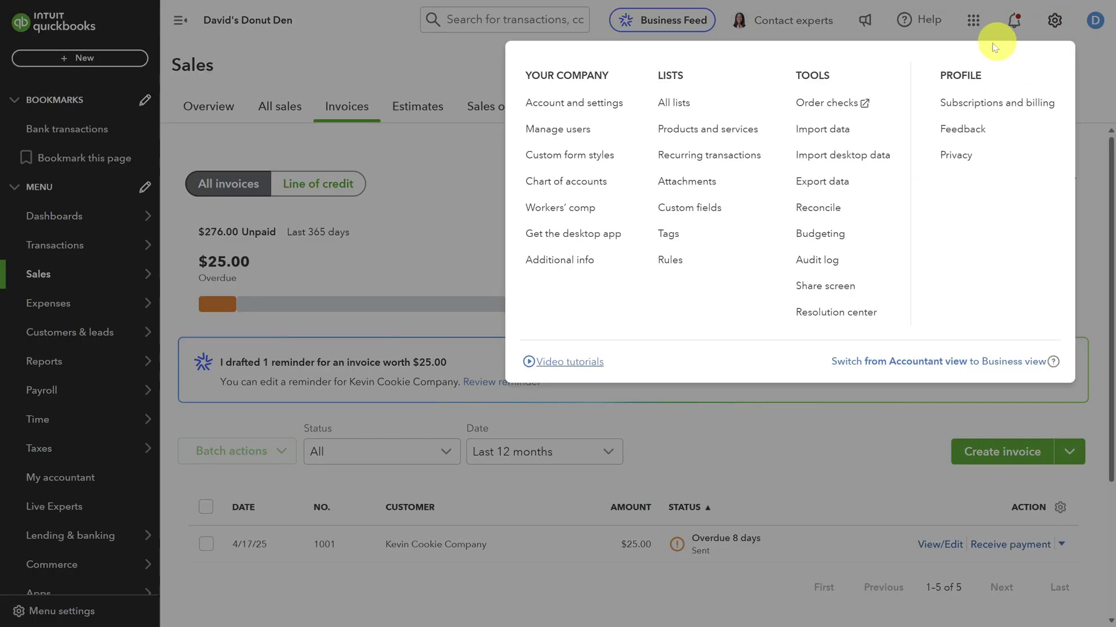
left_click(572, 106)
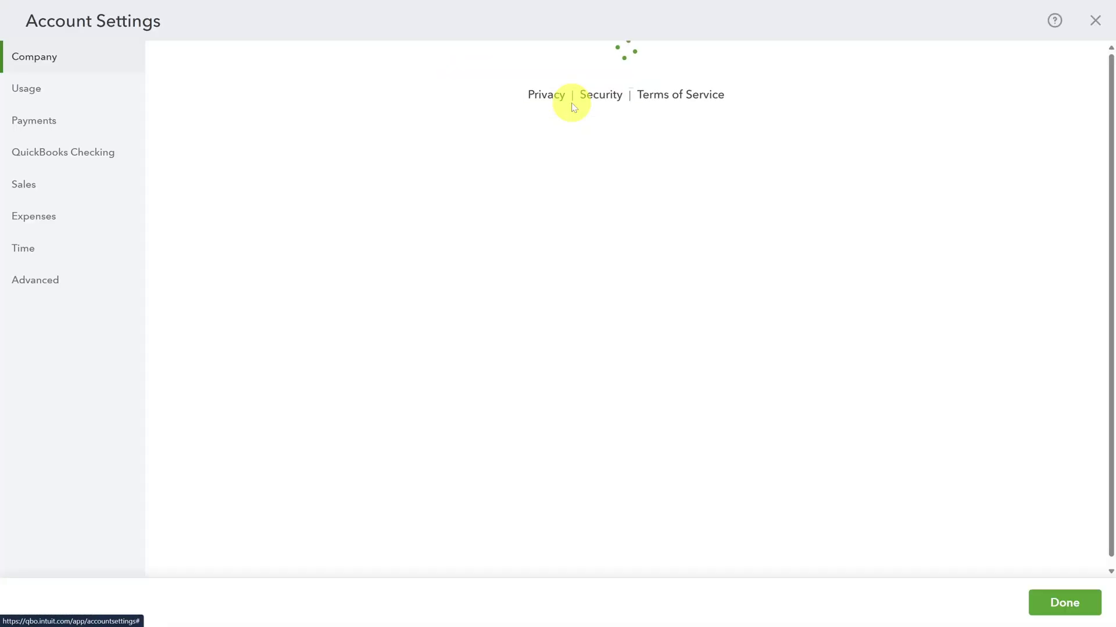
left_click(20, 185)
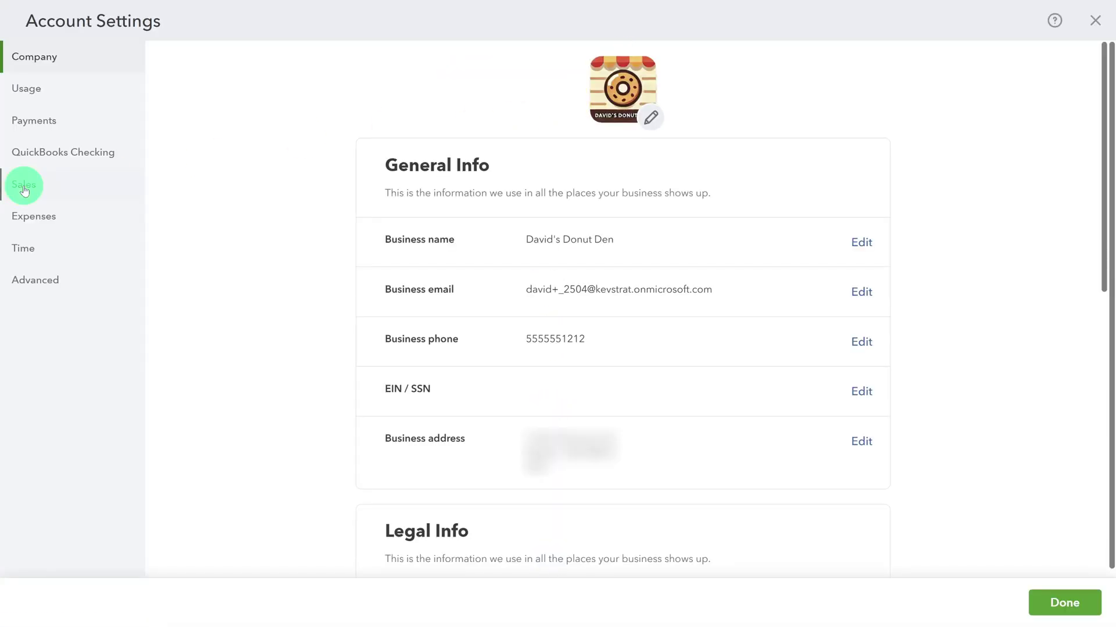
scroll(336, 223, "down", 2)
scroll(336, 229, "down", 2)
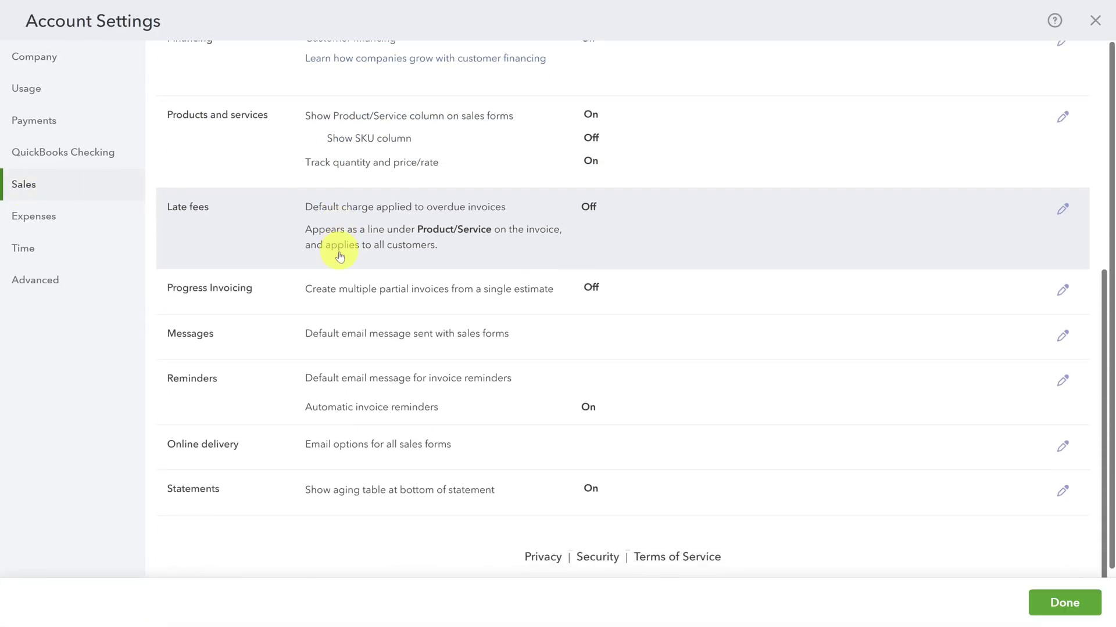
Step: Turn on Reminder 1, sent three days before the due date, and close settings
left_click(267, 392)
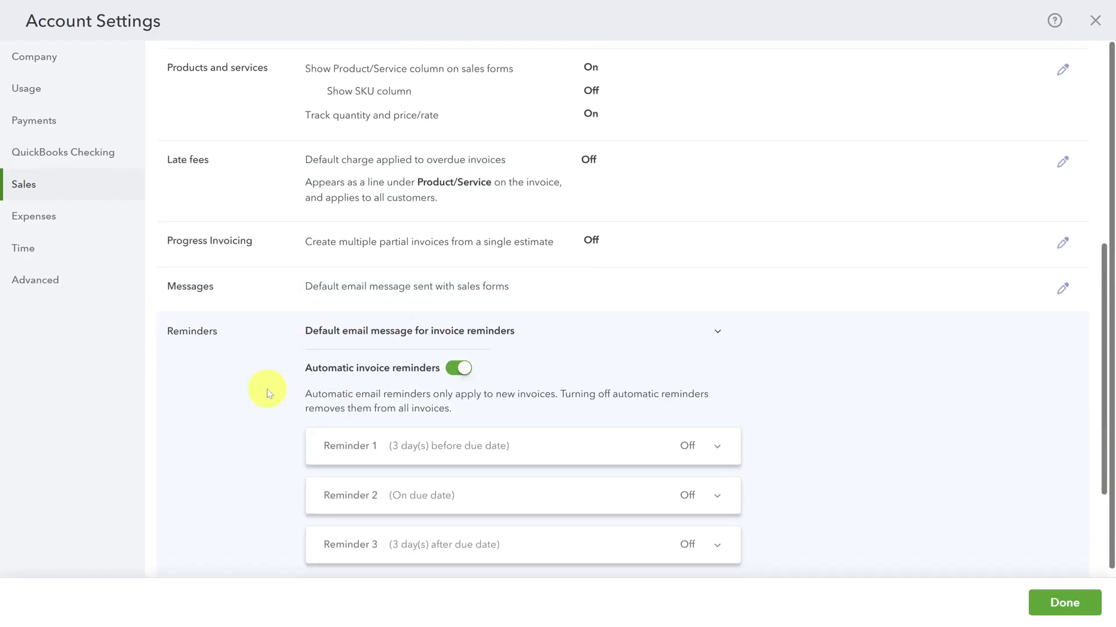
scroll(268, 375, "down", 3)
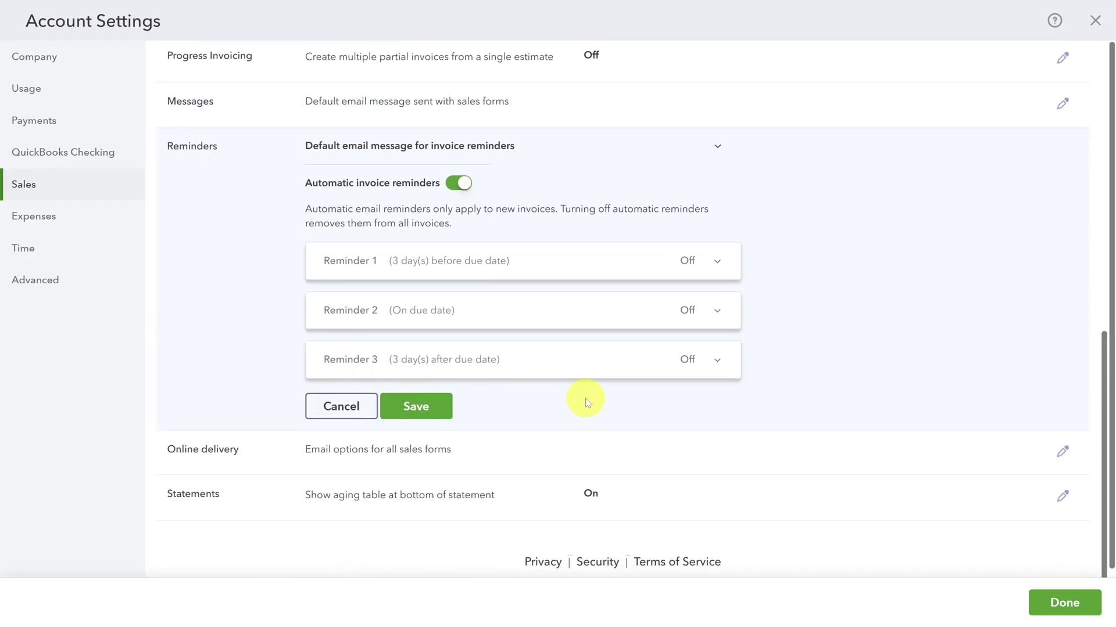
left_click(558, 261)
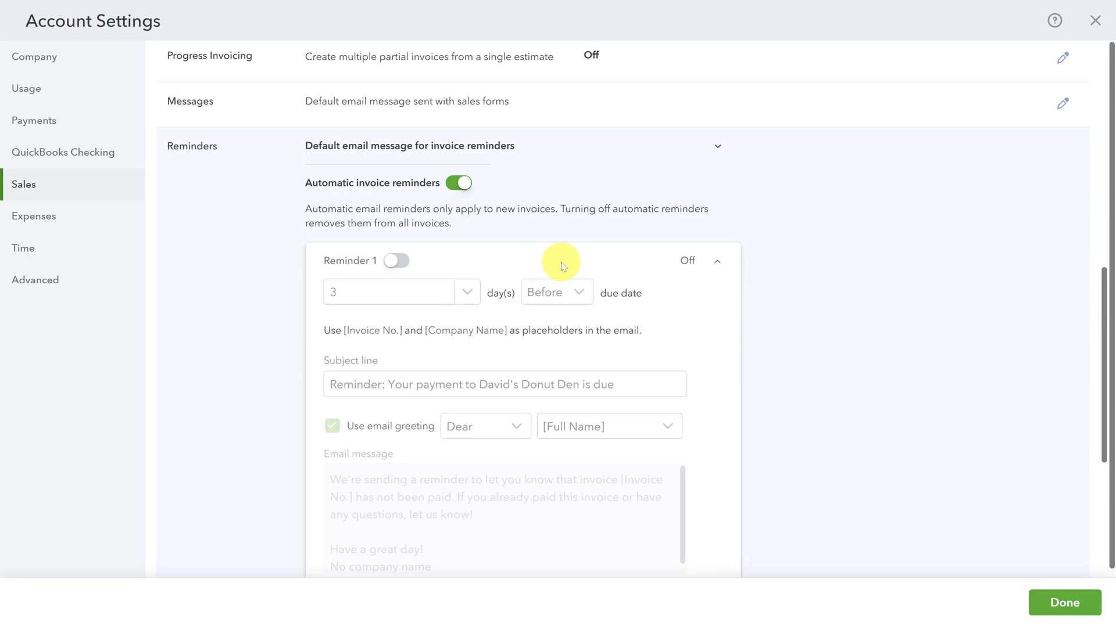
left_click(397, 260)
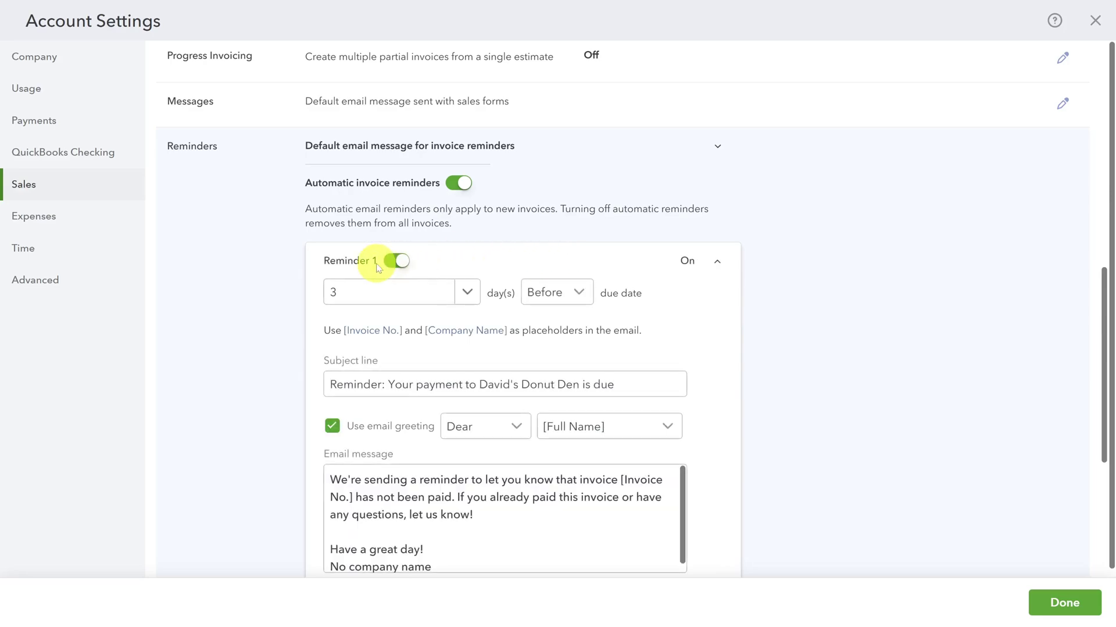
scroll(280, 269, "down", 2)
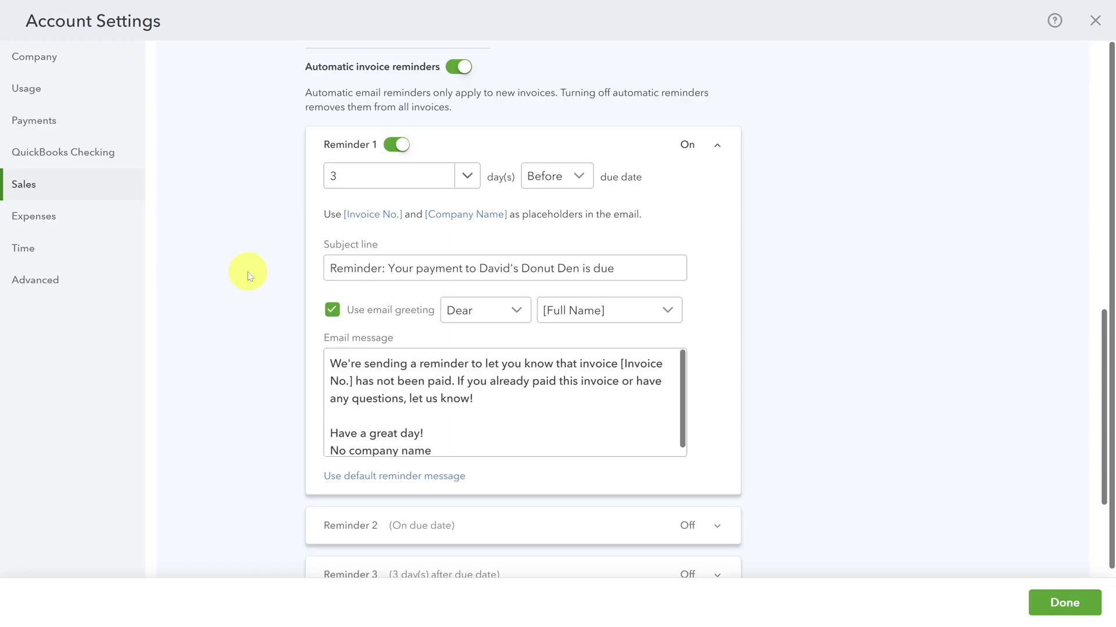
left_click(1095, 21)
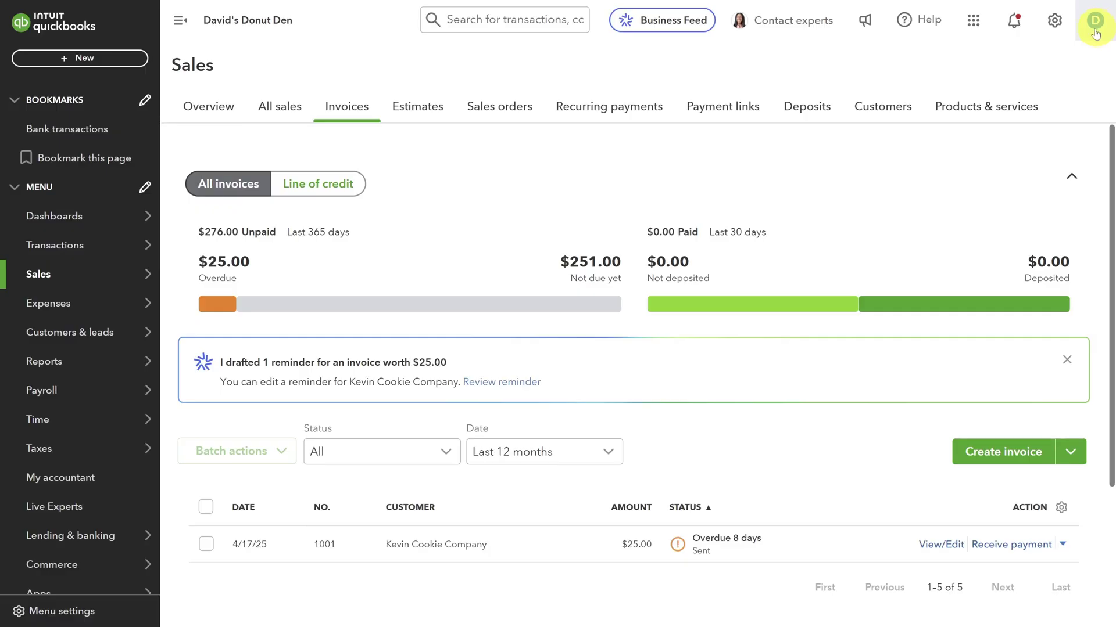
Step: From the Business Feed, review the reminder for overdue invoice 1001 and regenerate it in Stern tone
left_click(649, 26)
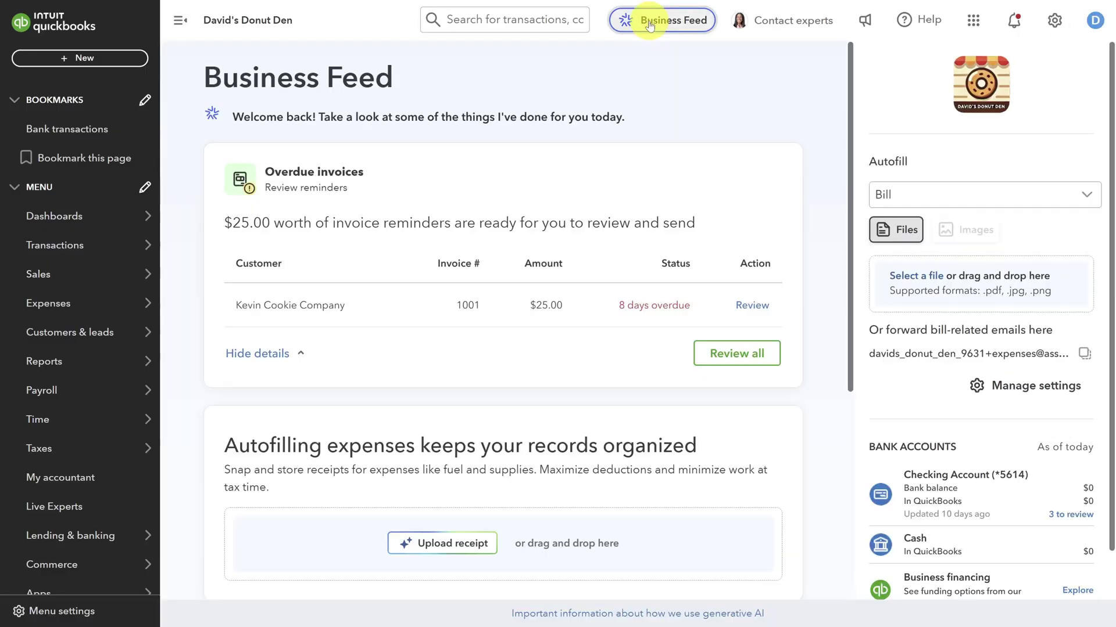
left_click(753, 306)
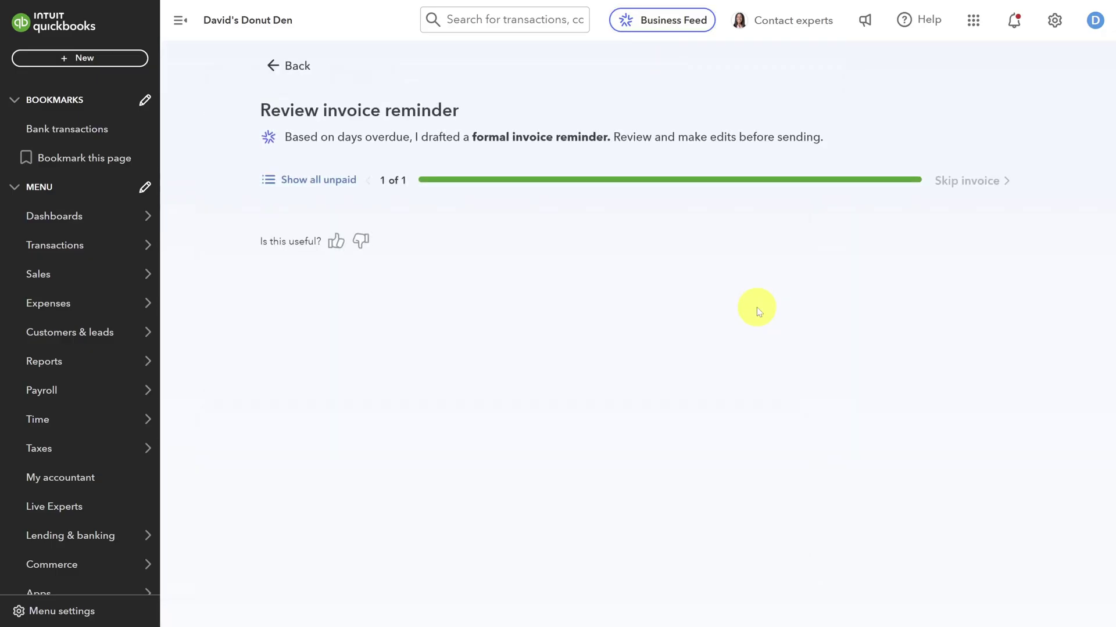
scroll(591, 294, "down", 3)
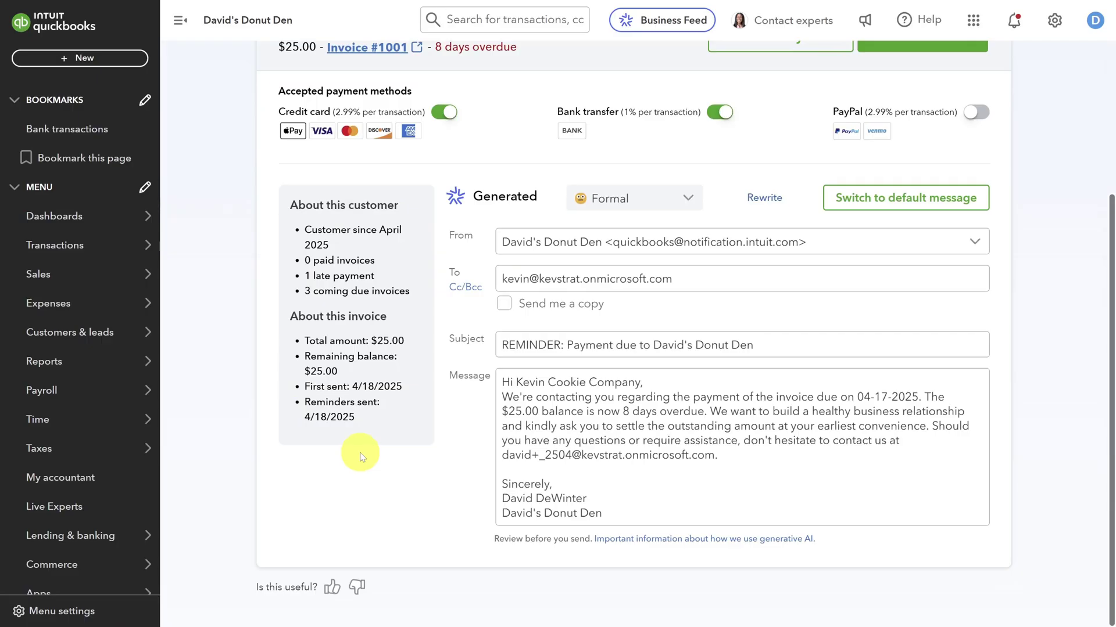
left_click(637, 203)
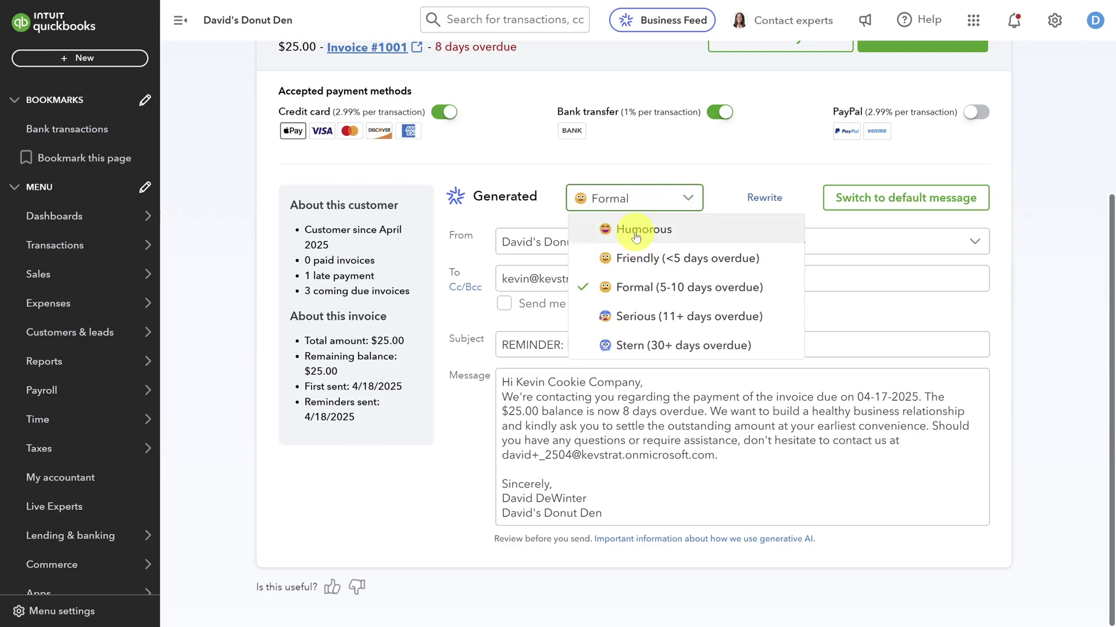
left_click(635, 346)
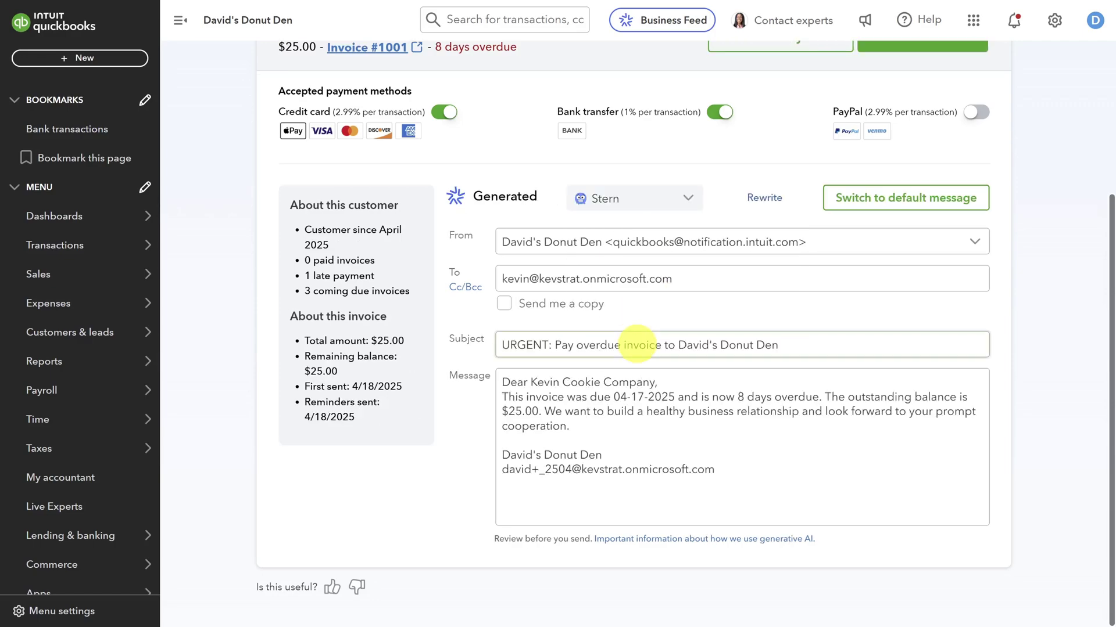